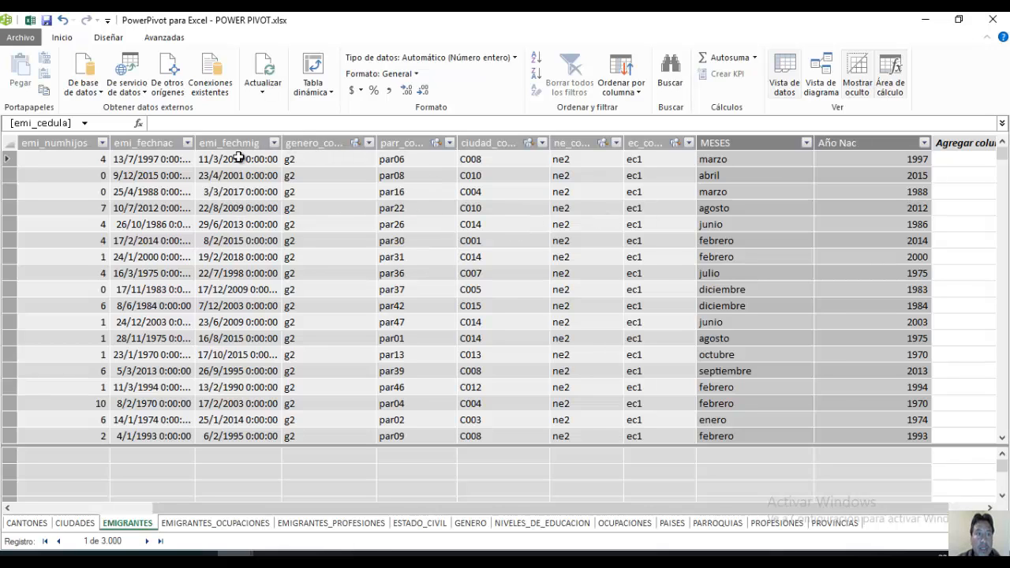
click(101, 92)
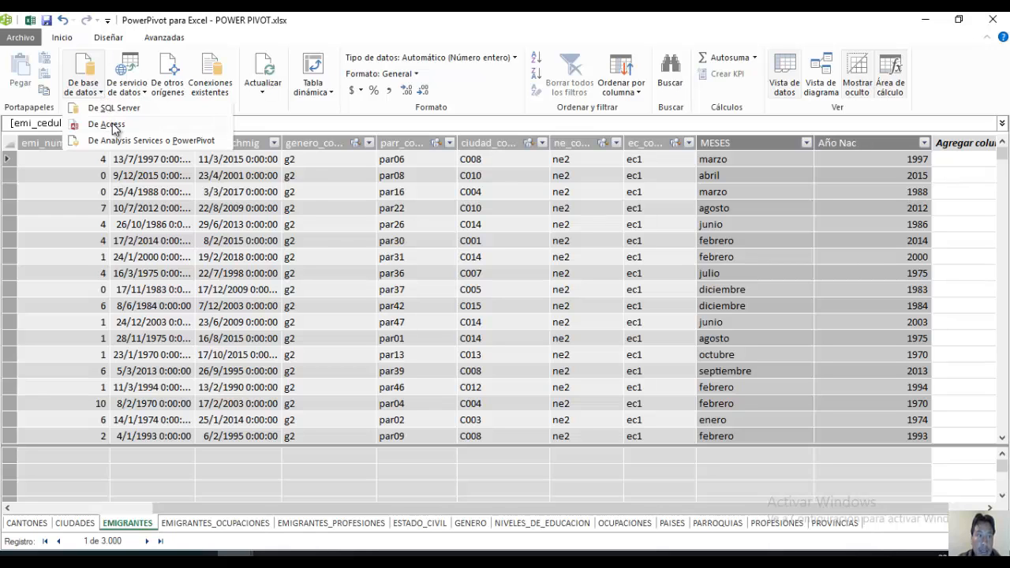
click(113, 125)
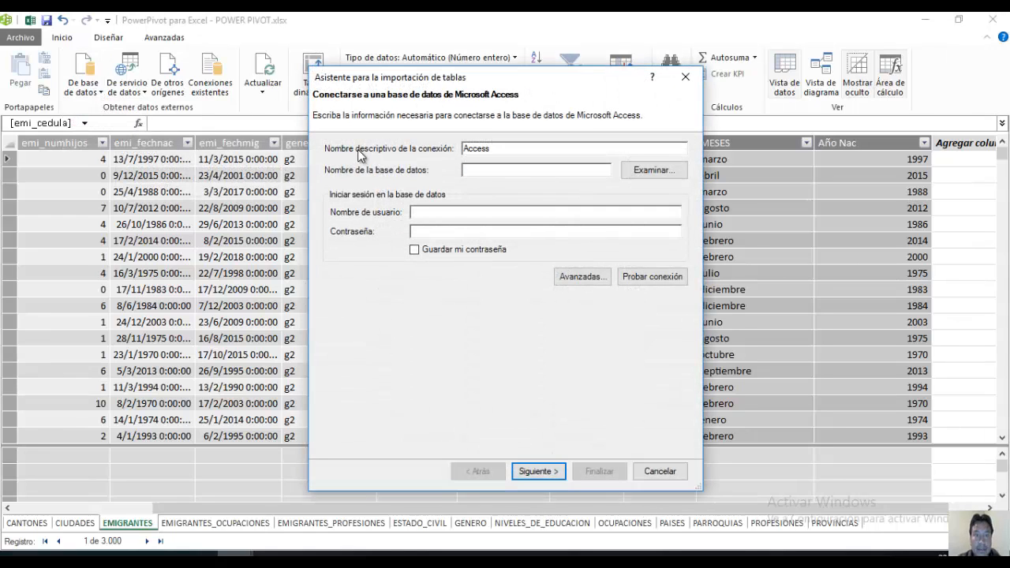
click(663, 170)
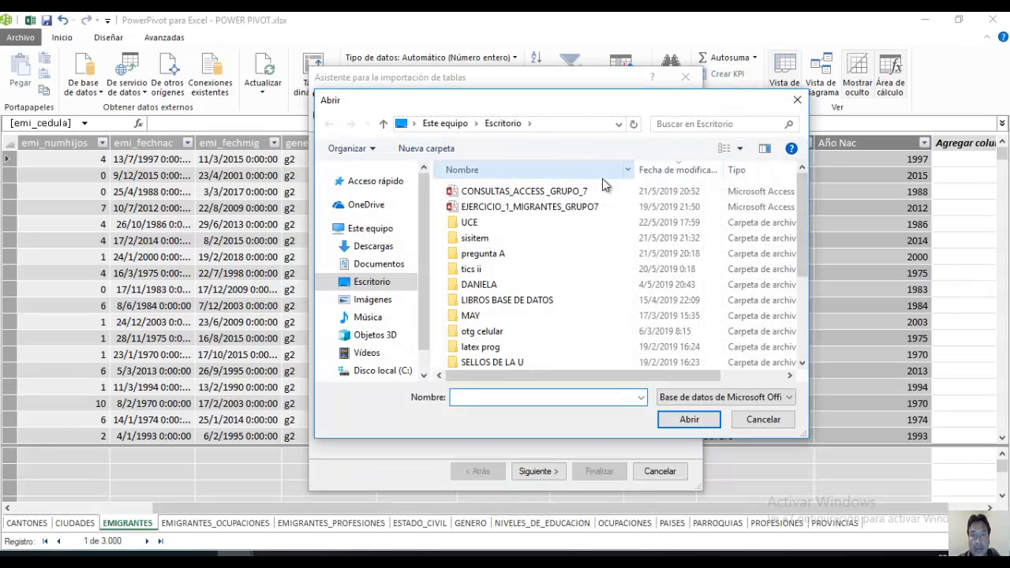
click(513, 192)
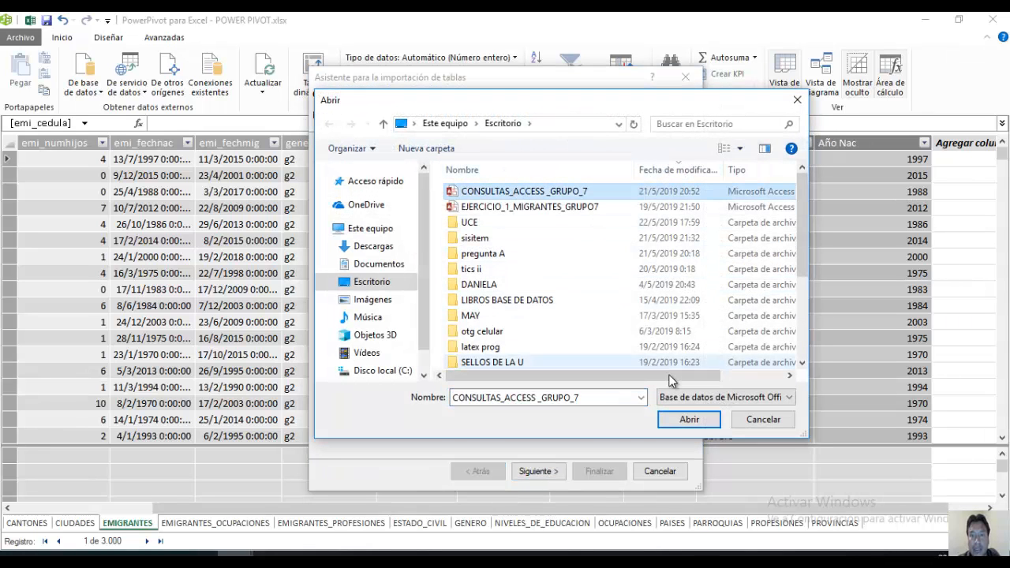
click(688, 418)
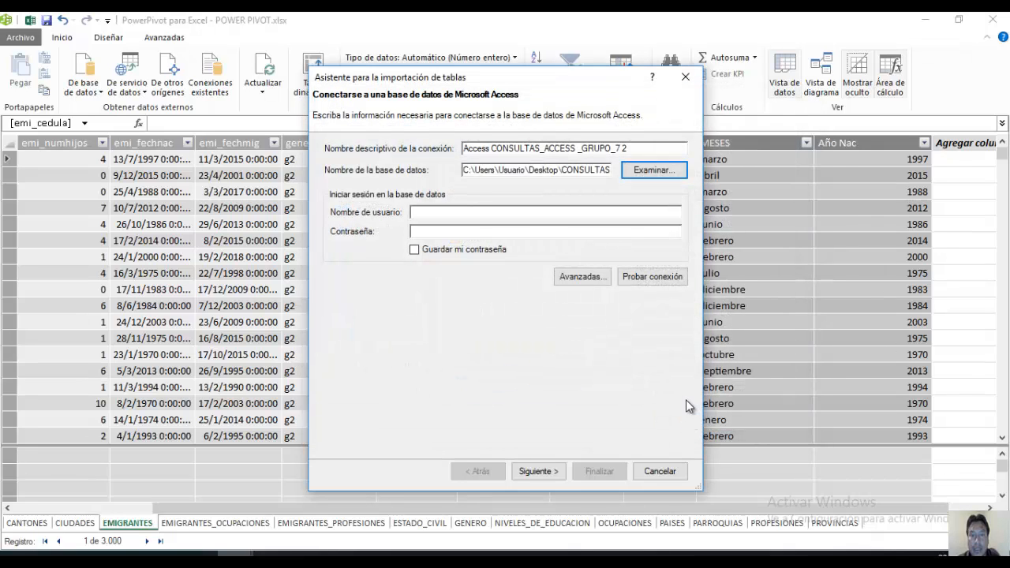
click(544, 471)
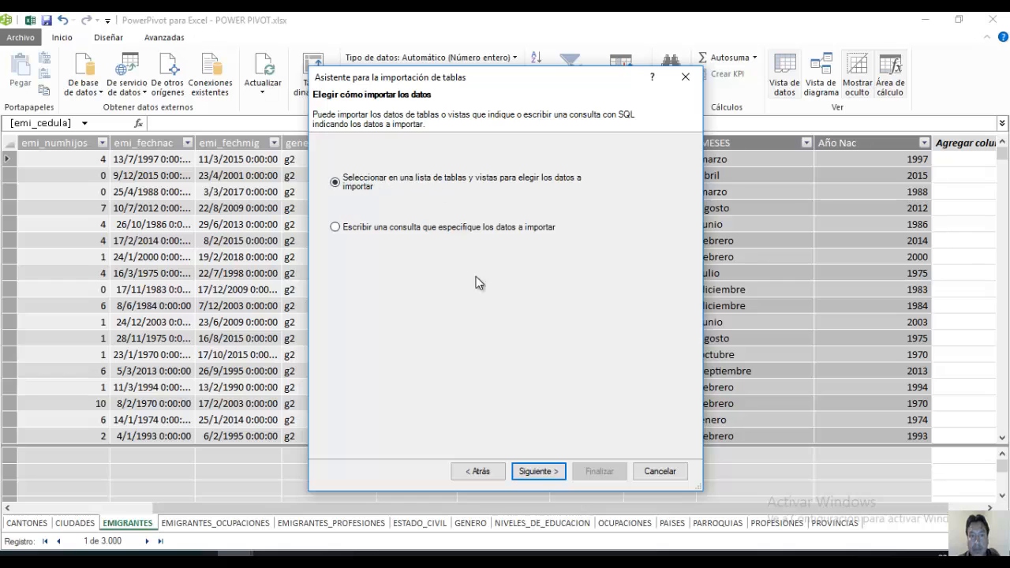
click(539, 468)
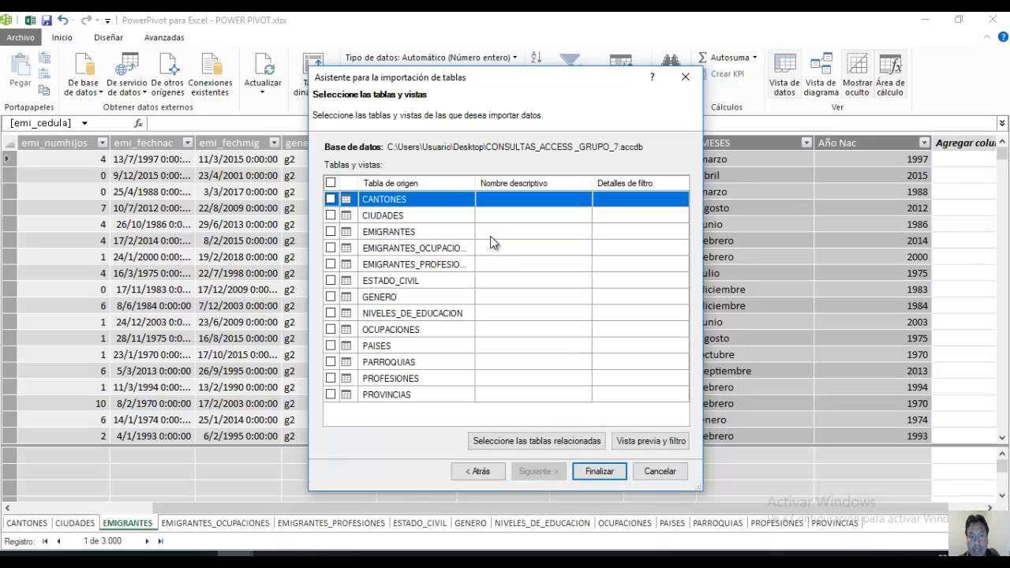
click(332, 184)
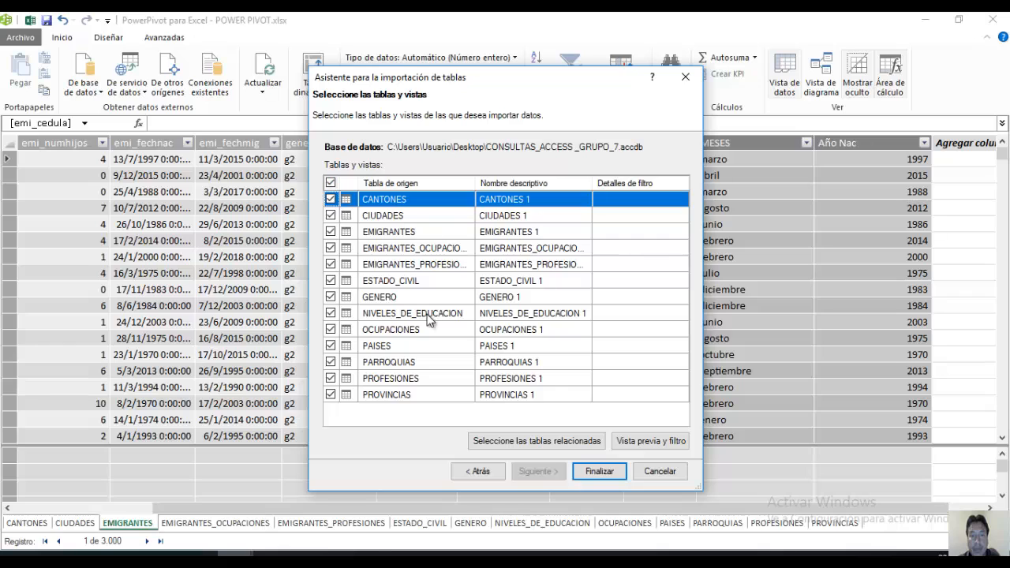
click(669, 471)
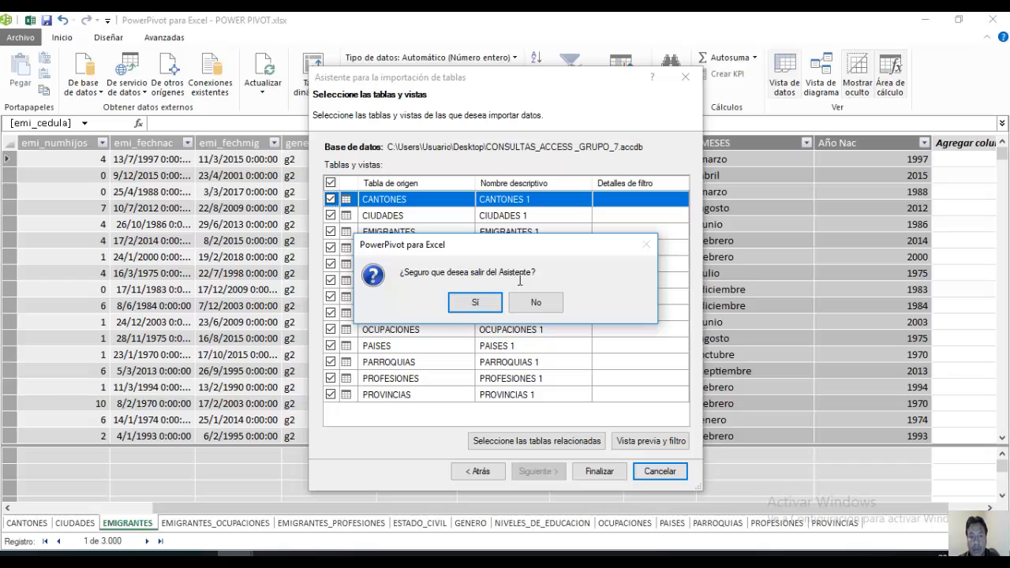
click(476, 304)
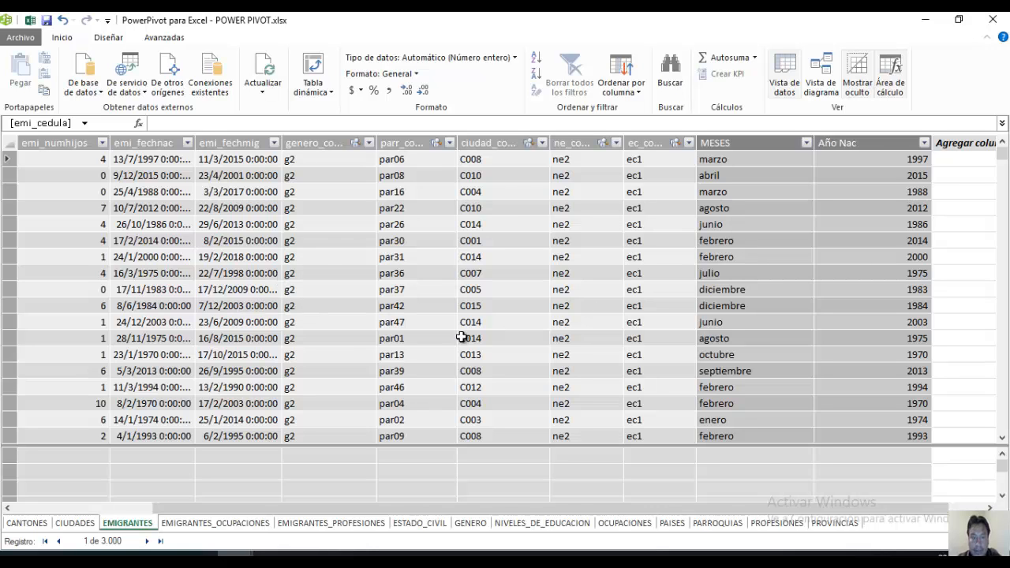
- Look through the imported tables from CANTONES to NIVELES_DE_EDUCACION and return to the EMIGRANTES table
click(28, 522)
click(74, 522)
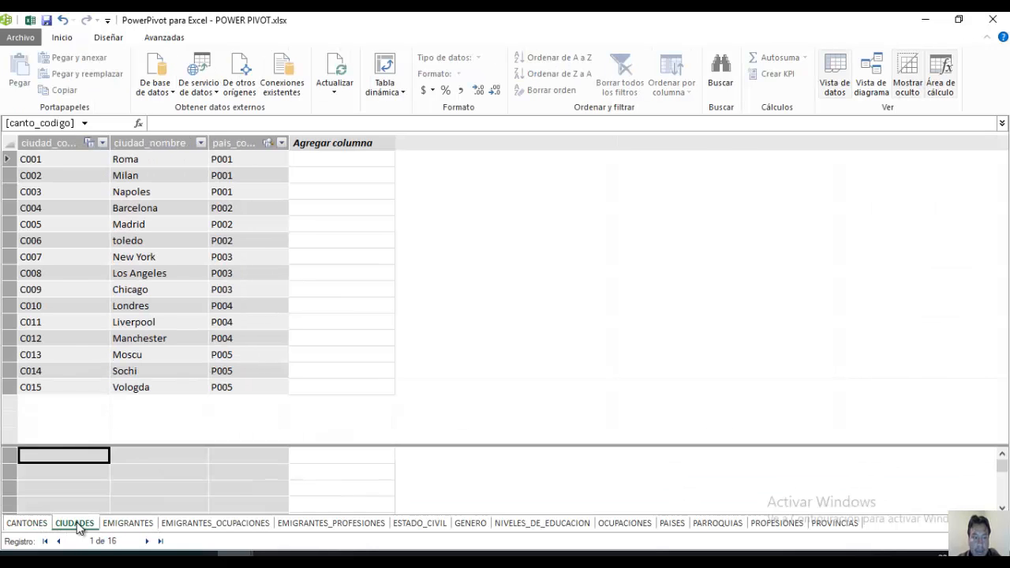
click(128, 522)
click(216, 522)
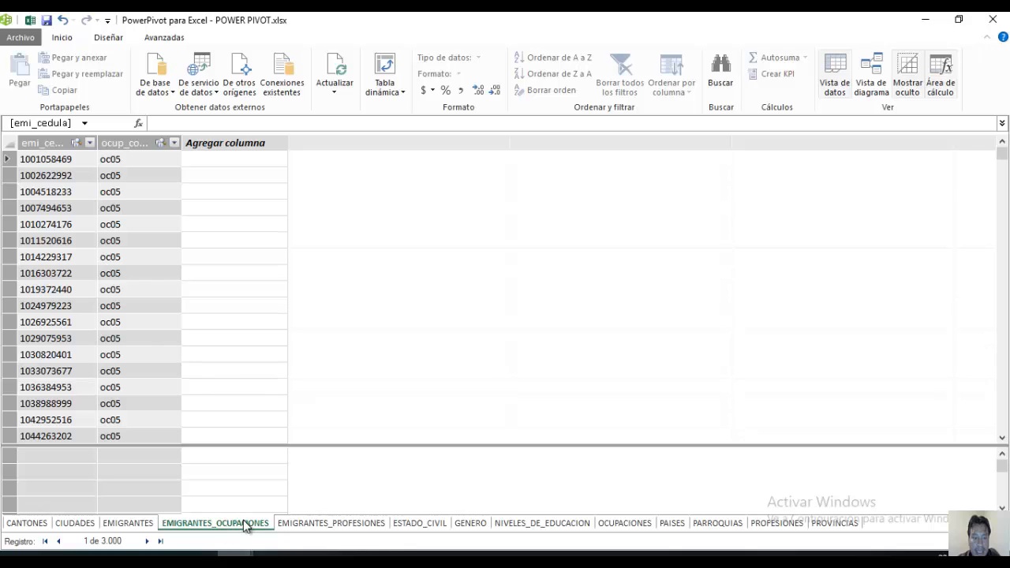
click(328, 523)
click(419, 523)
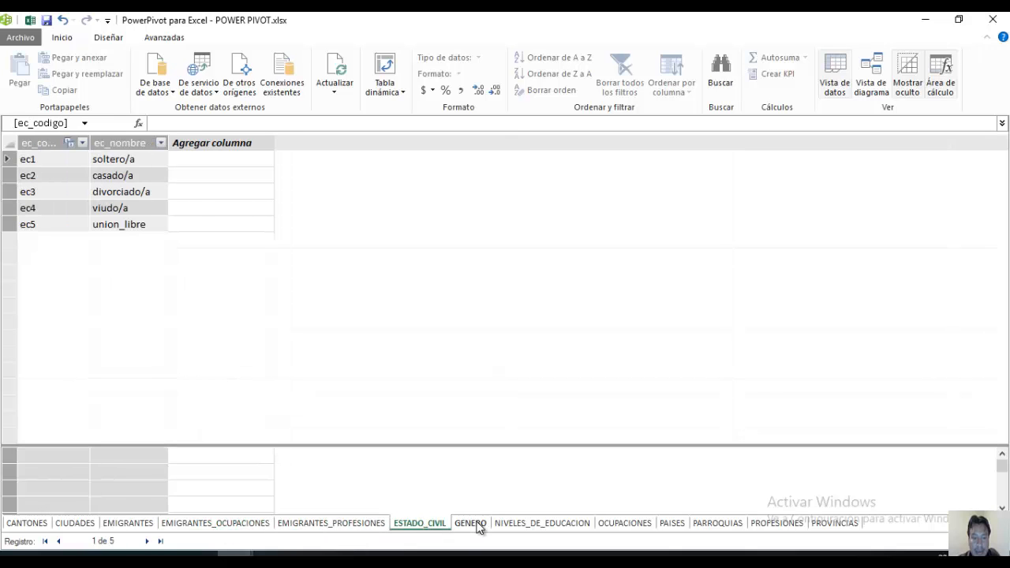
click(470, 523)
click(528, 525)
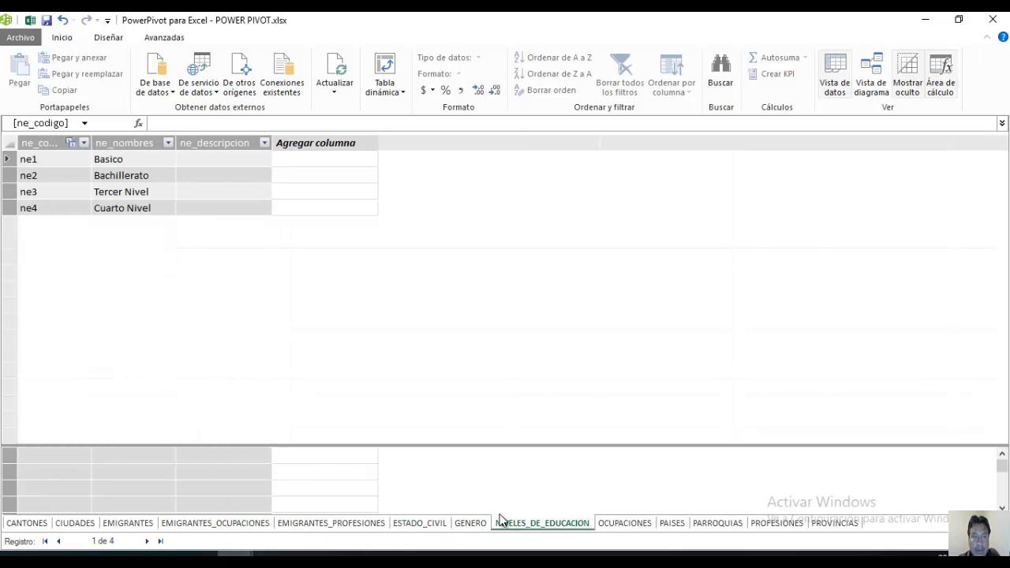
click(130, 523)
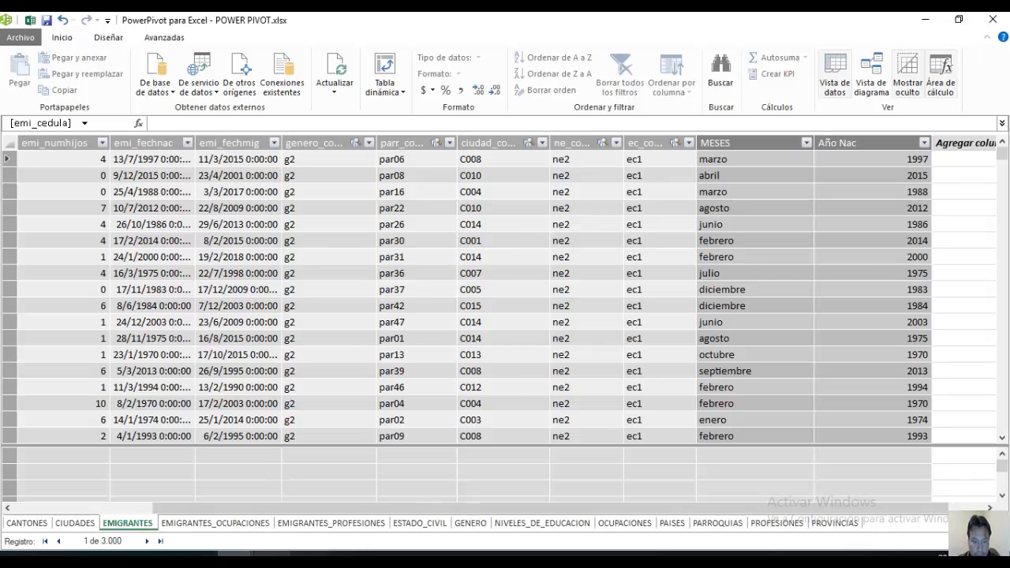
- Switch to the Word document to read the H1 and H2 report requirements and return to the PowerPivot data
click(271, 554)
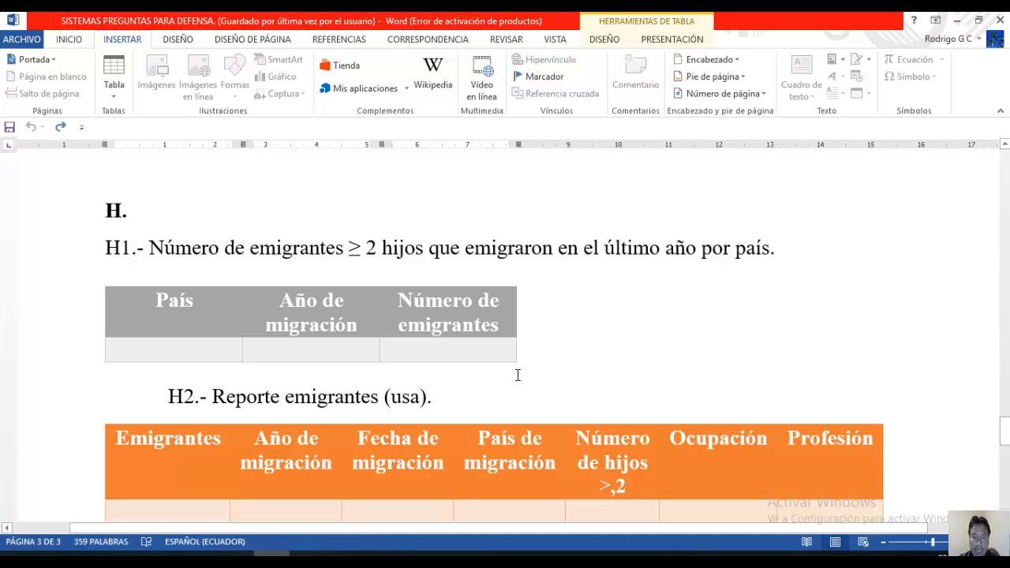
mouse_move(271, 555)
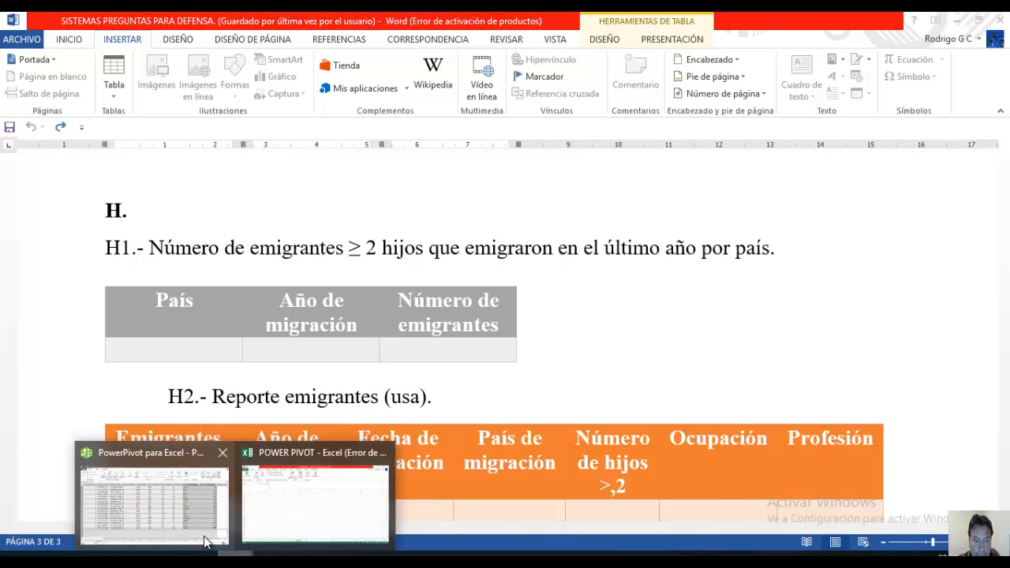
click(201, 530)
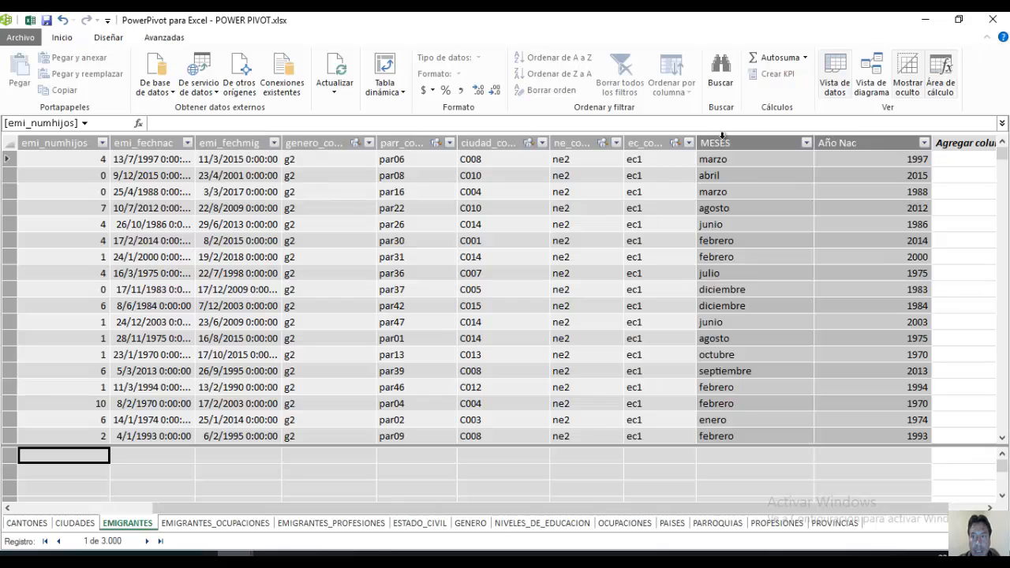
- Add a calculated column to EMIGRANTES with the formula =YEAR([emi_fechmig]) and name it Años Mig
click(959, 142)
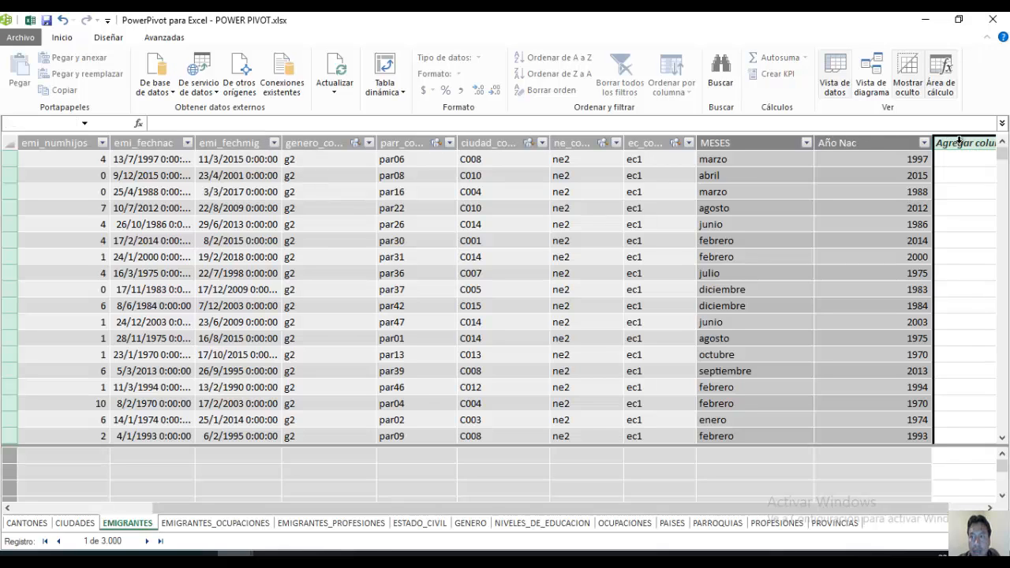
click(212, 125)
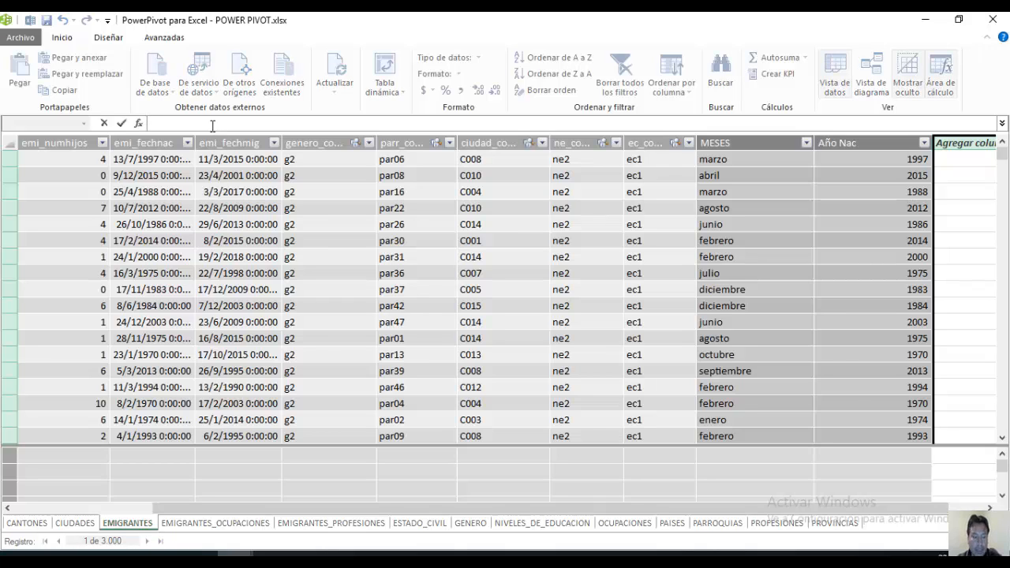
text(=)
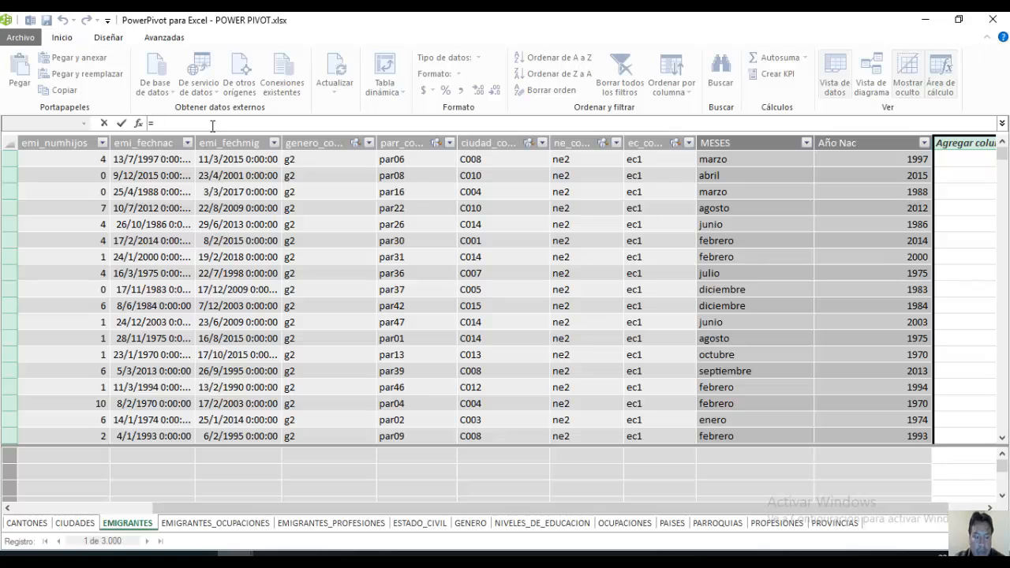
text(YE)
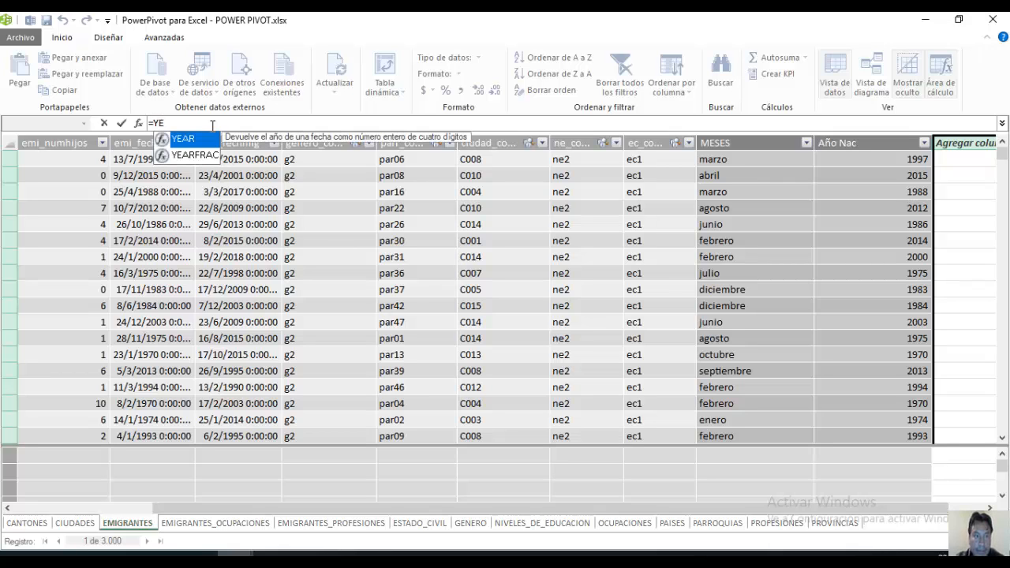
double_click(201, 139)
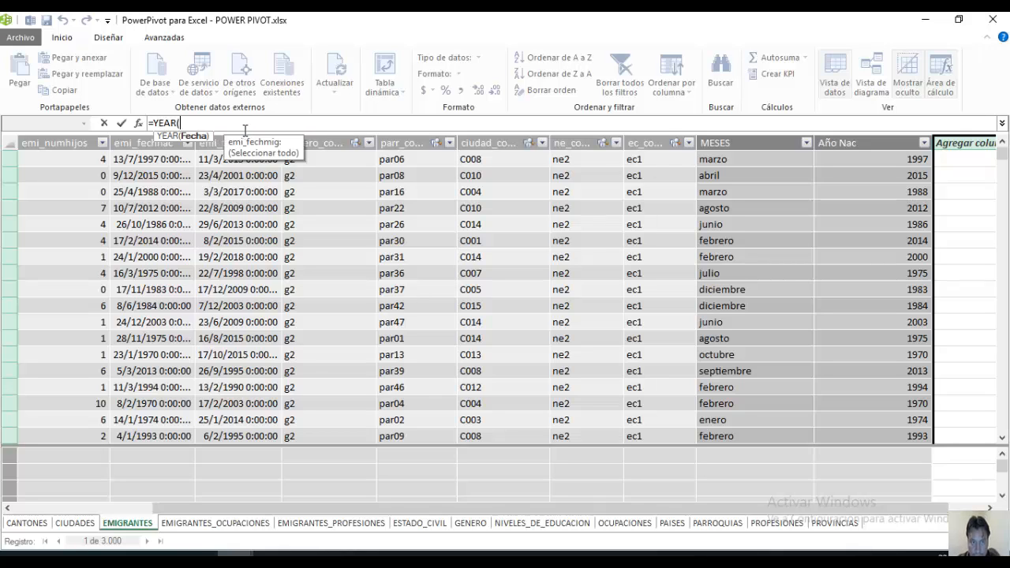
click(242, 143)
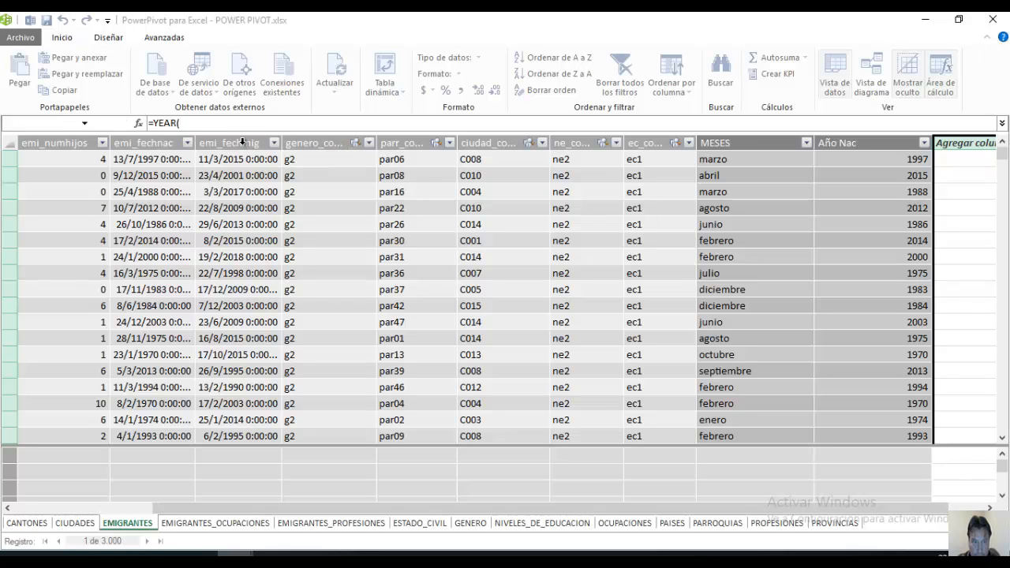
click(242, 142)
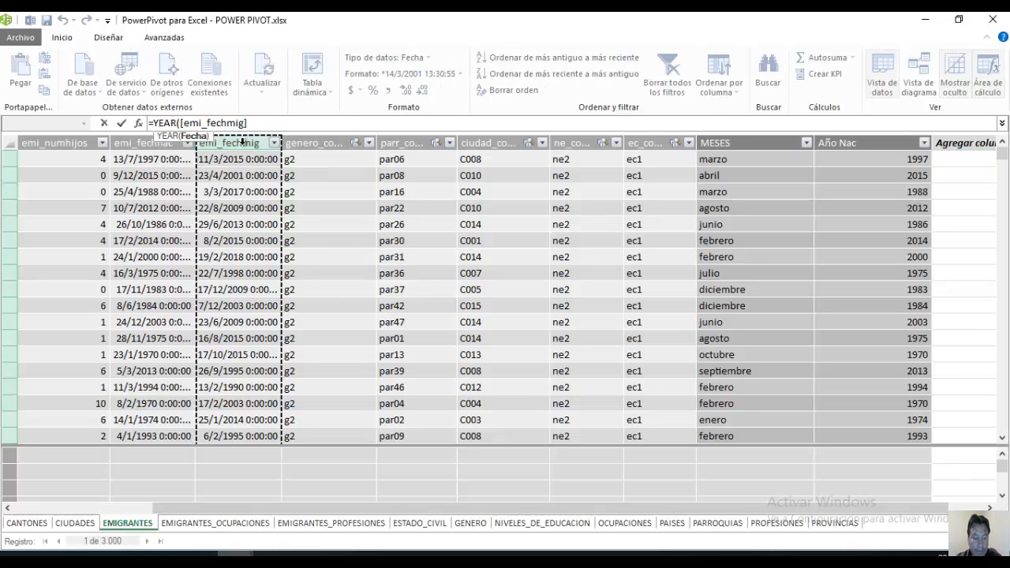
text())
key(Return)
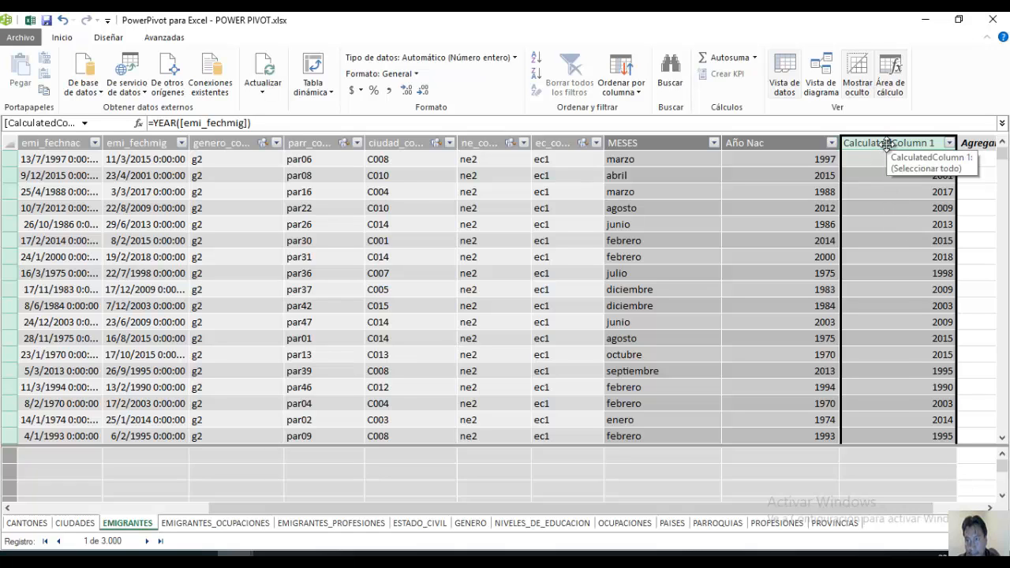
double_click(887, 143)
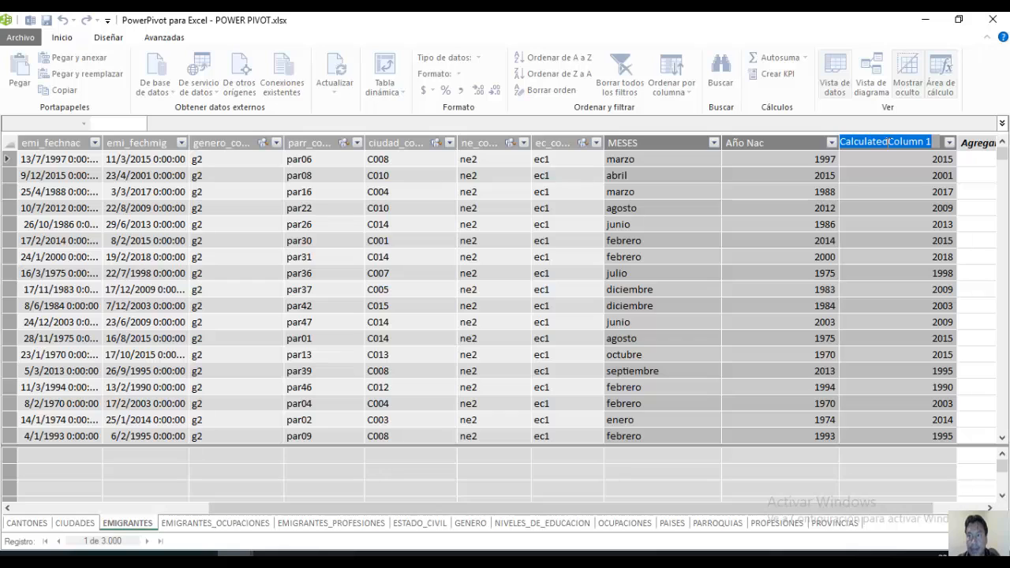
text(Años Mig)
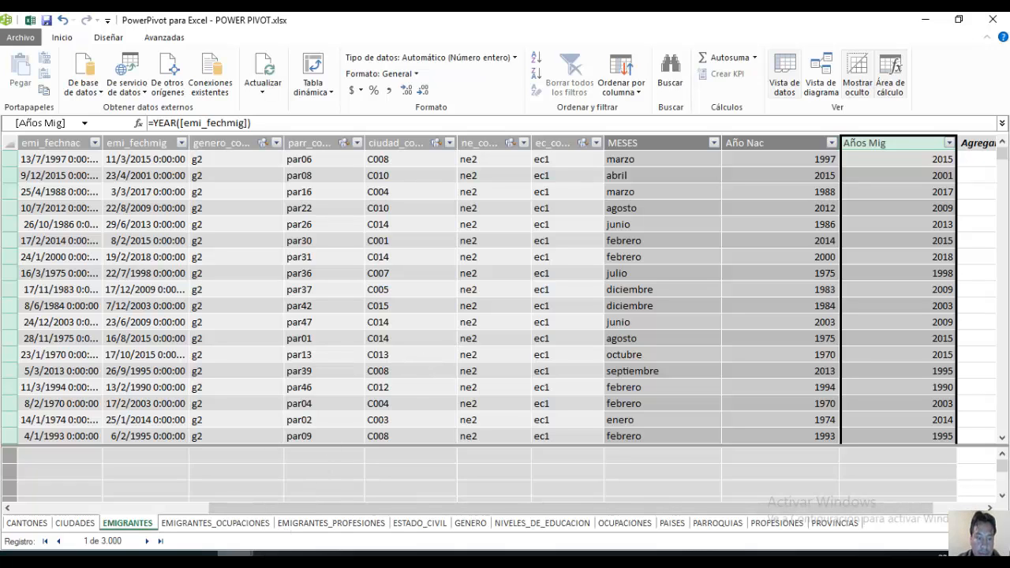
- Create a pivot chart from the data model on the existing worksheet Hoja29 at cell A1
mouse_move(235, 553)
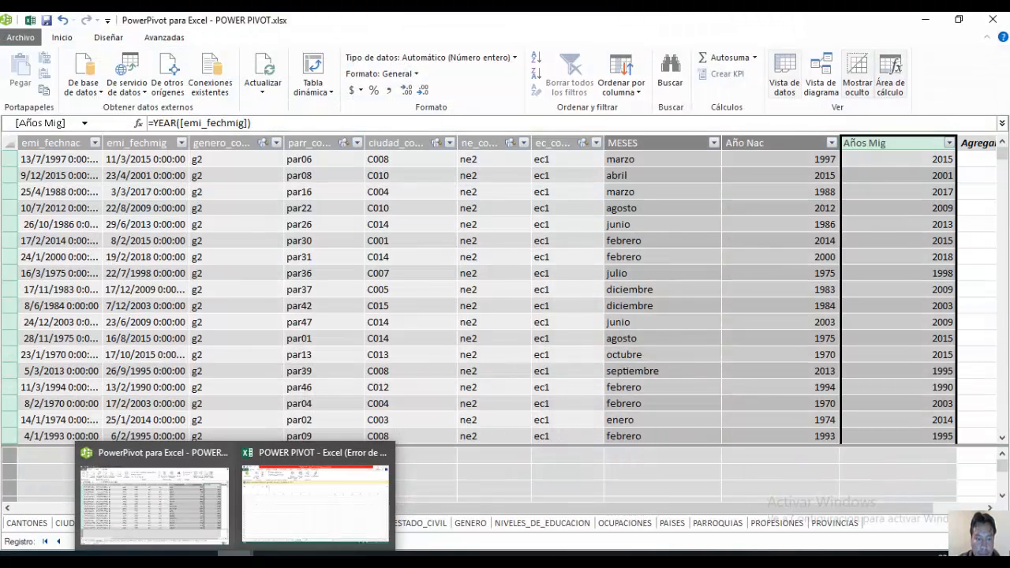
click(328, 92)
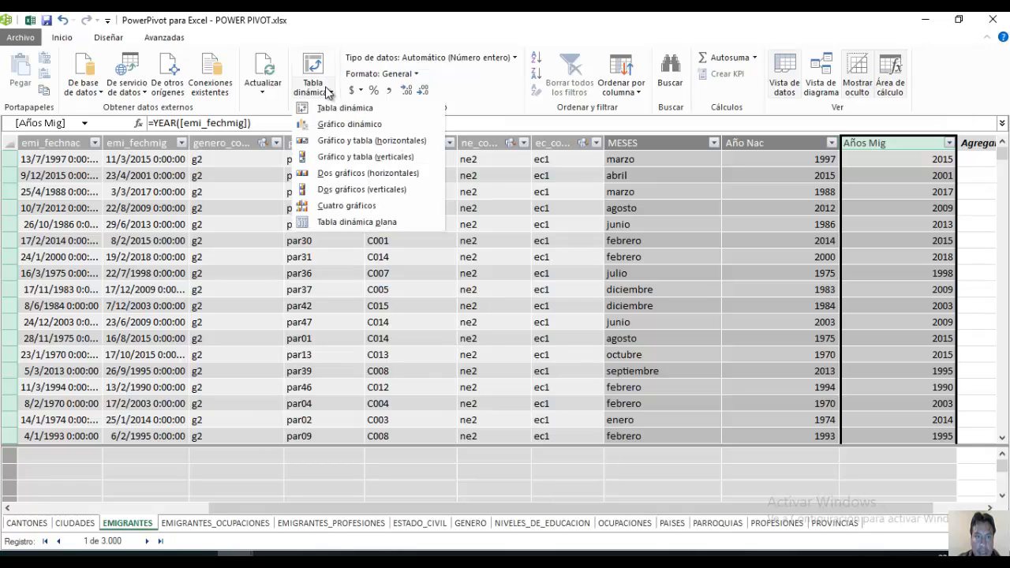
click(338, 126)
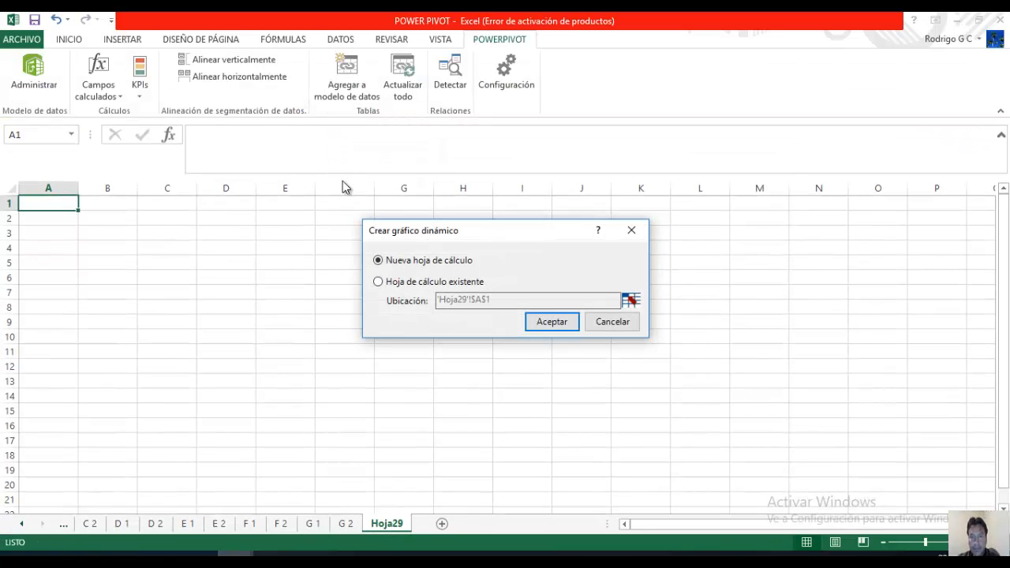
click(381, 281)
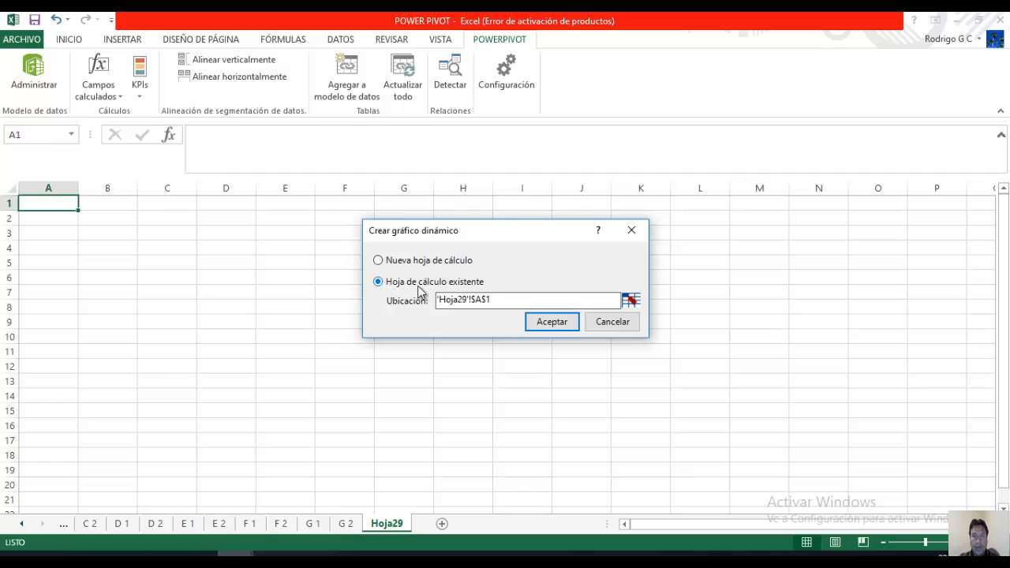
click(551, 322)
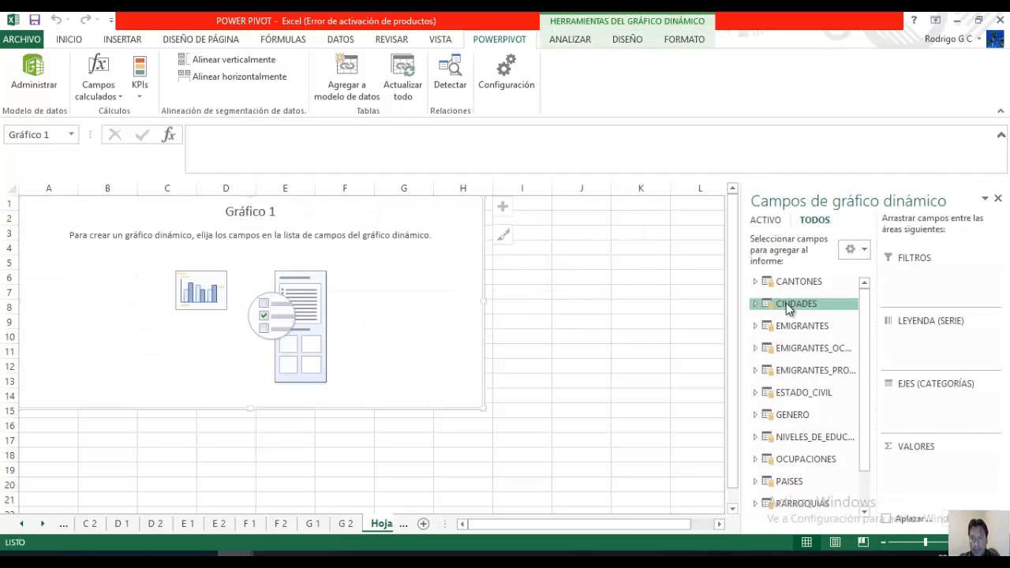
- Add the emi_nombres field of EMIGRANTES to the pivot chart's values as a count
click(755, 326)
drag(795, 332, 939, 462)
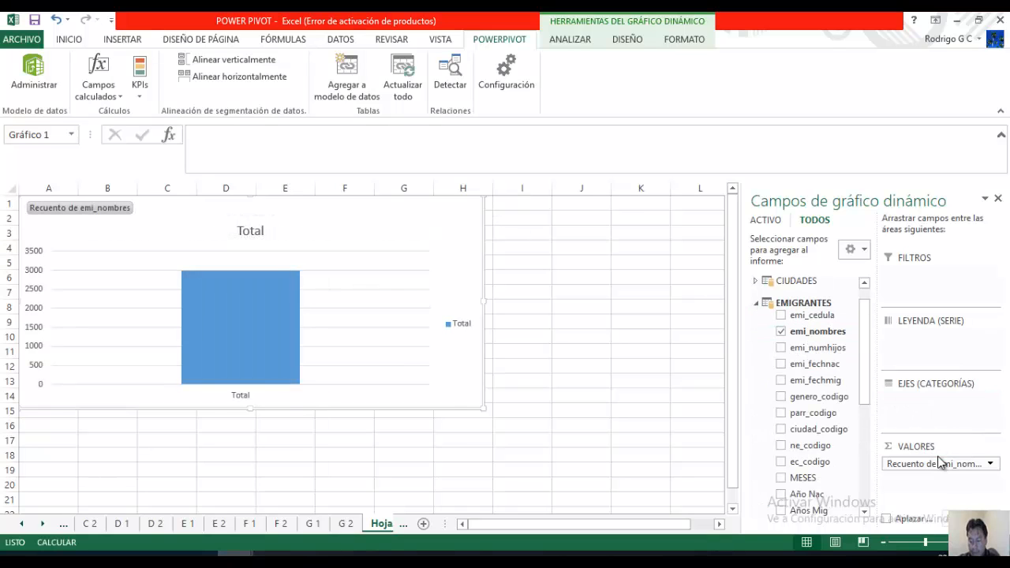
click(754, 304)
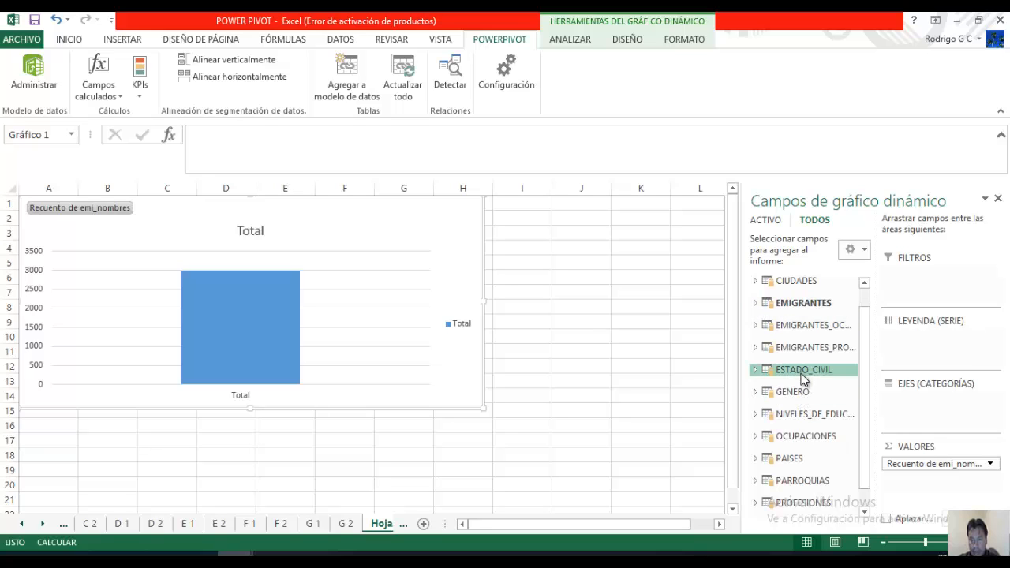
- Place the pais_nombres field of PAISES on the pivot chart's category axis and emi_numhijos of EMIGRANTES in the legend series
click(793, 459)
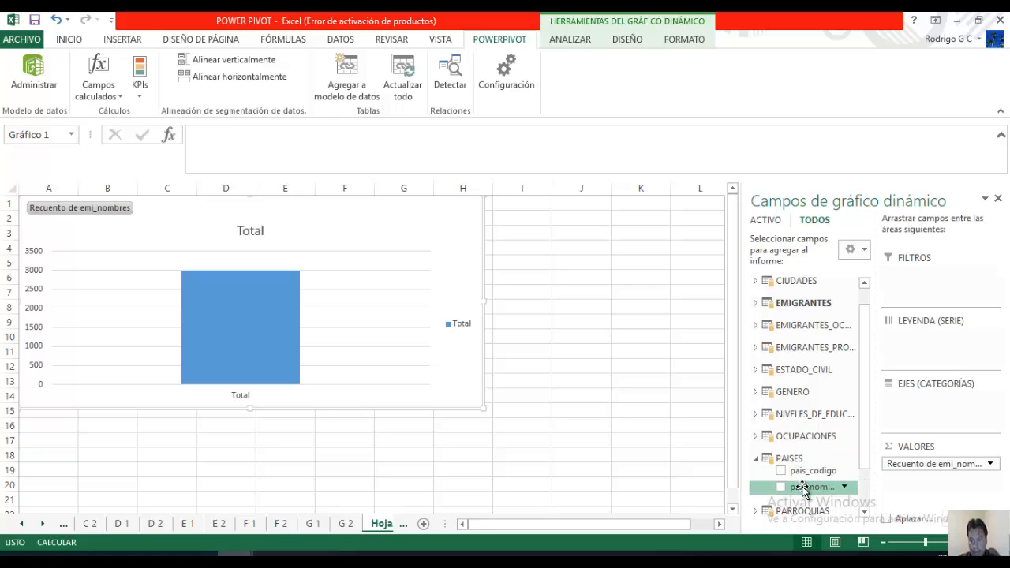
drag(801, 489, 903, 417)
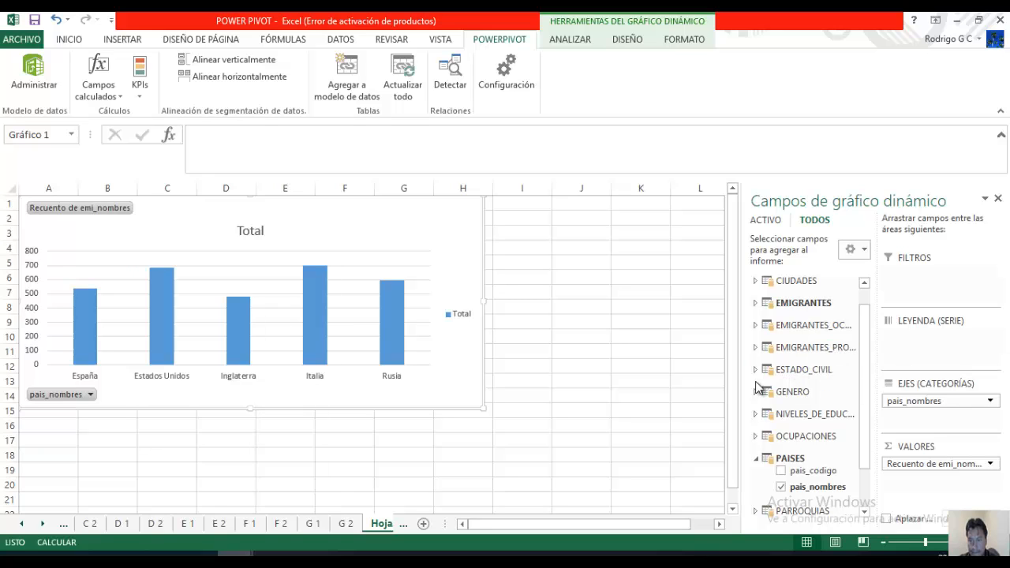
click(756, 303)
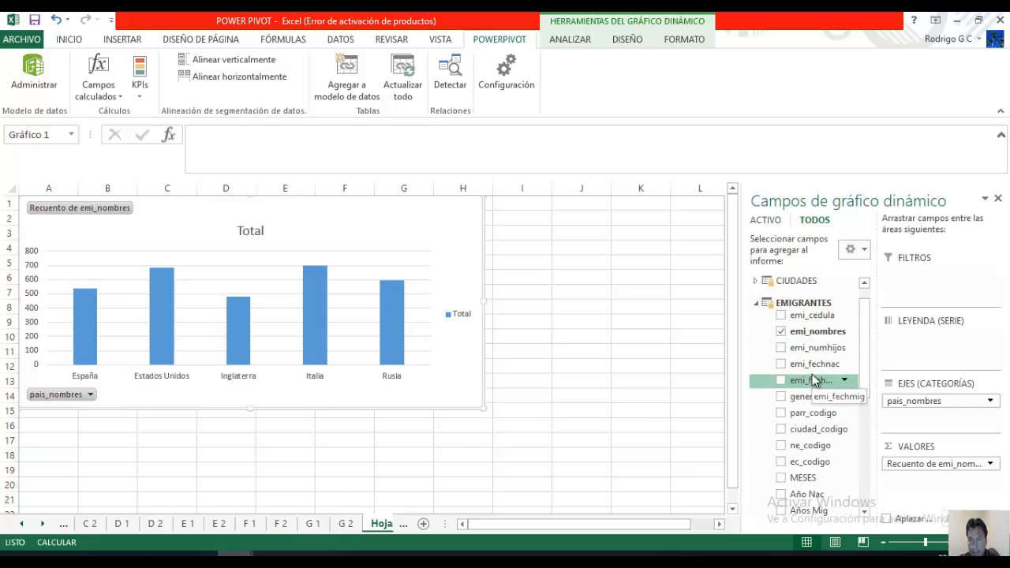
drag(817, 348, 923, 359)
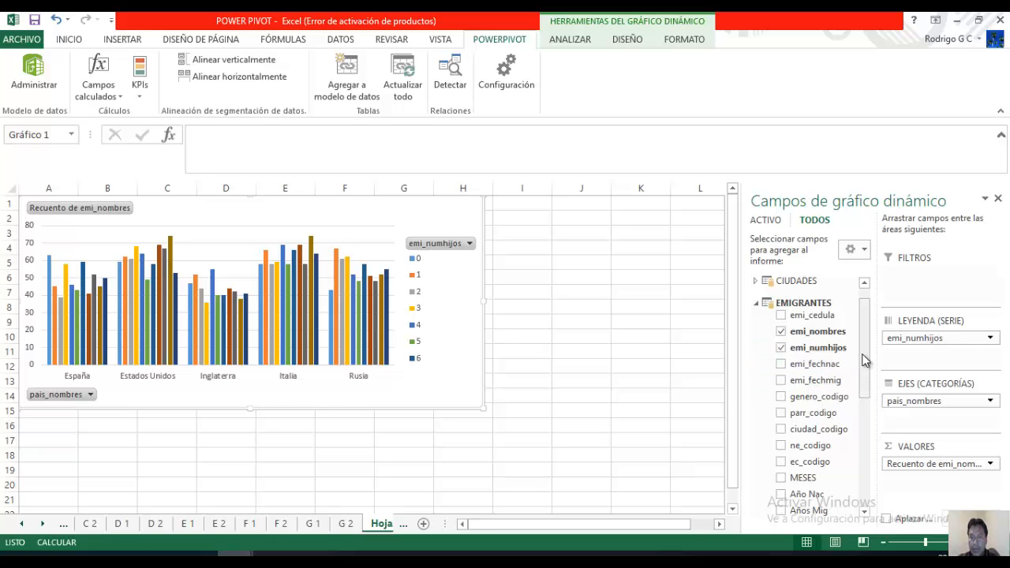
- Add the Años Mig field of EMIGRANTES to the pivot chart as a report filter
scroll(865, 367, down, 1)
drag(865, 367, 862, 392)
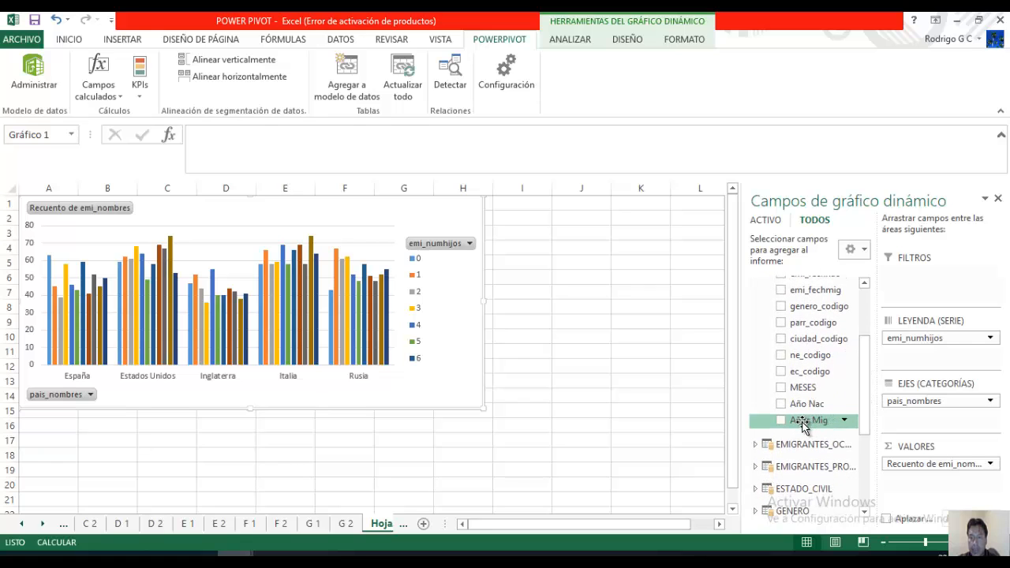
drag(806, 426, 931, 286)
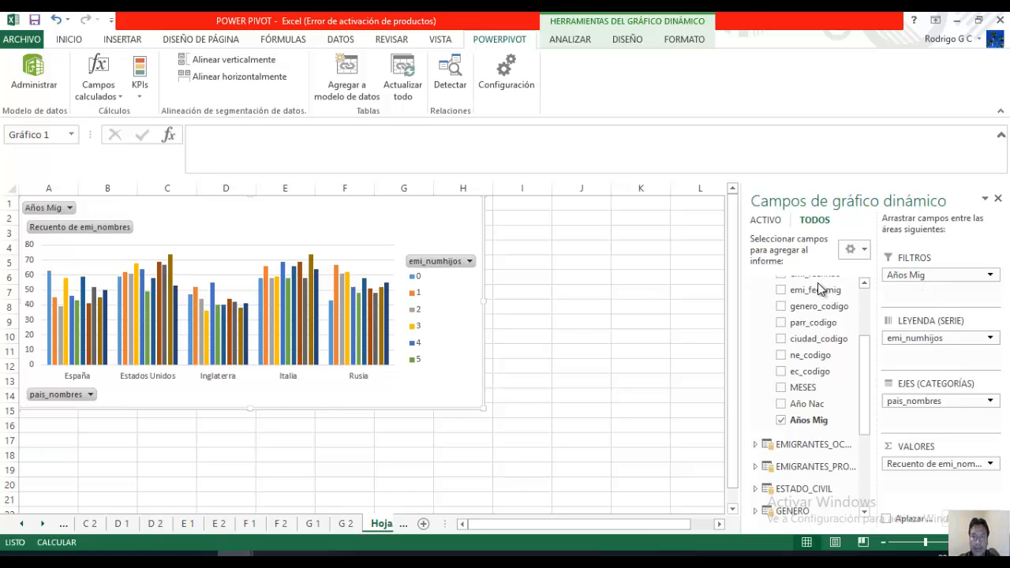
- Filter Años Mig to only 2018 with multiple selection enabled, and move the field to the category axis below pais_nombres
click(69, 209)
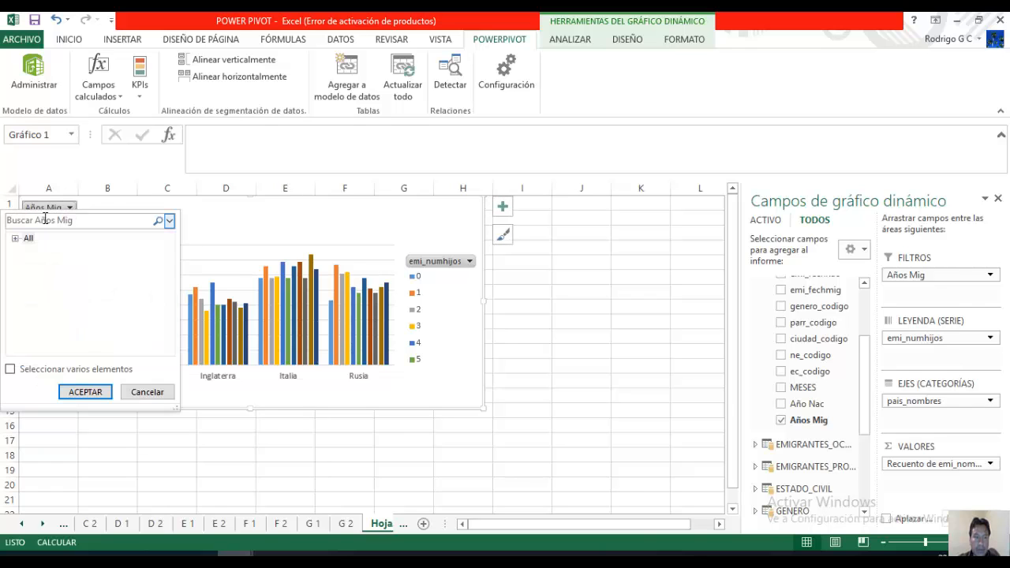
click(10, 369)
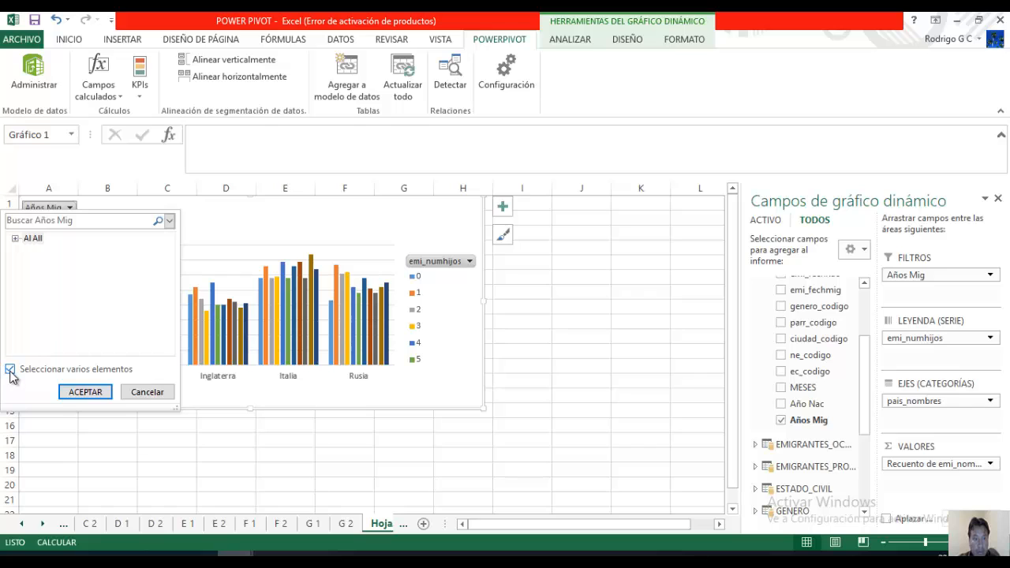
click(15, 237)
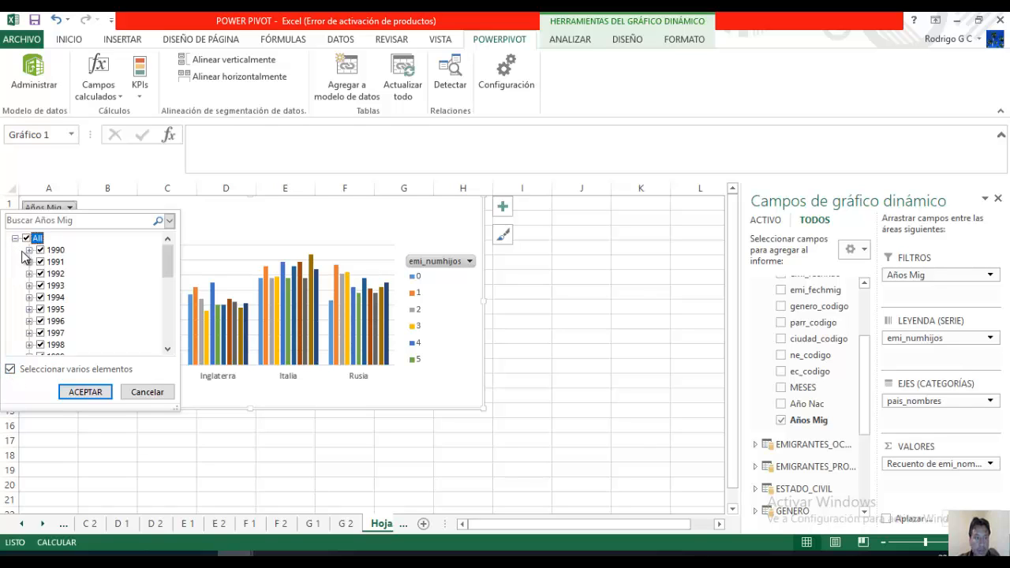
click(26, 237)
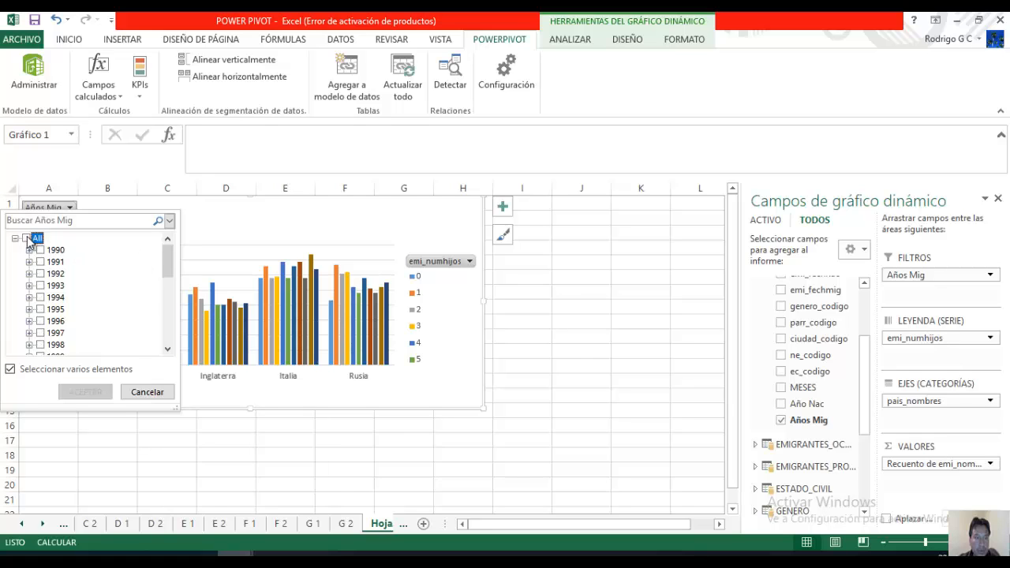
drag(168, 272, 166, 335)
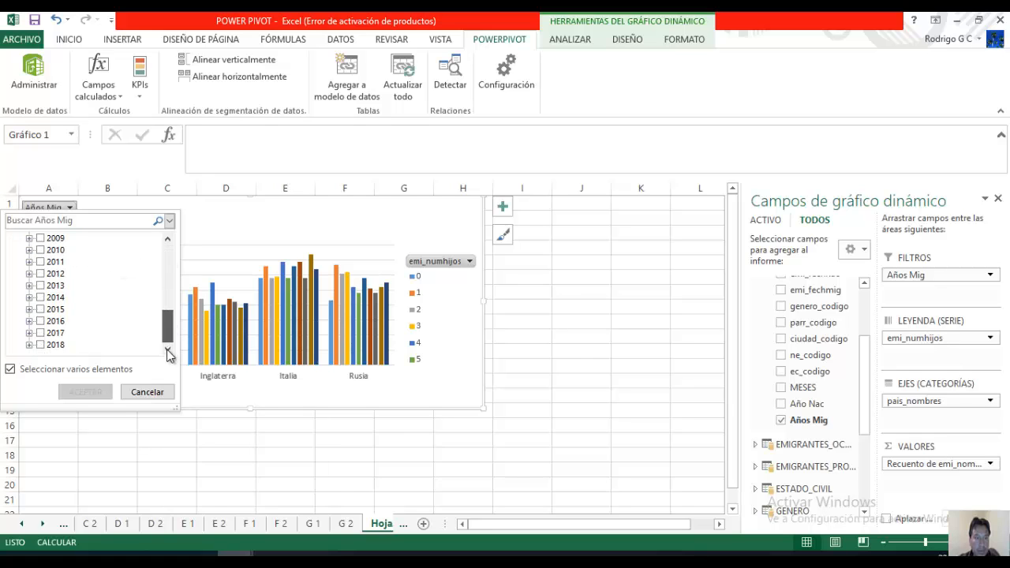
click(40, 345)
click(83, 392)
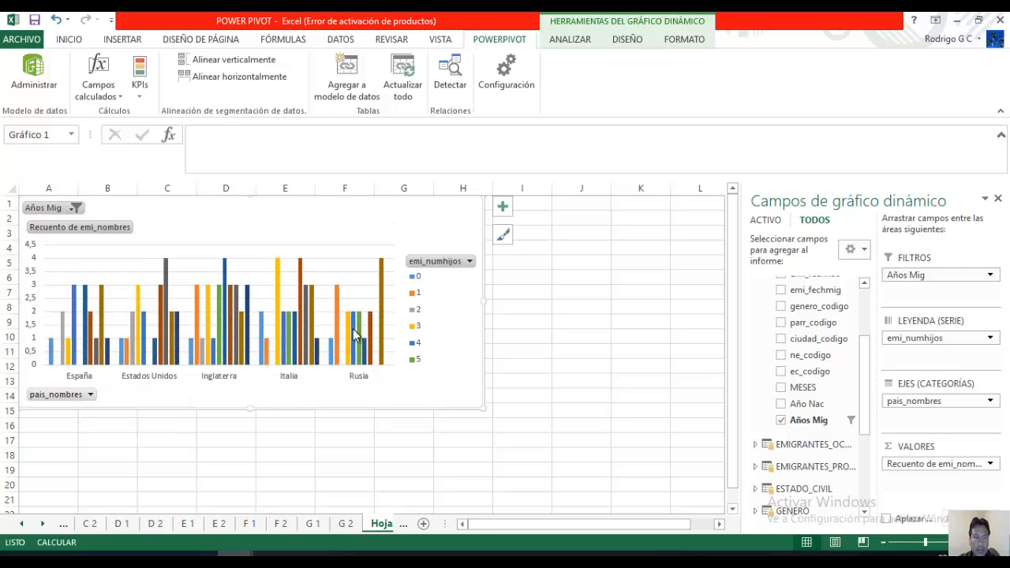
drag(895, 278, 919, 411)
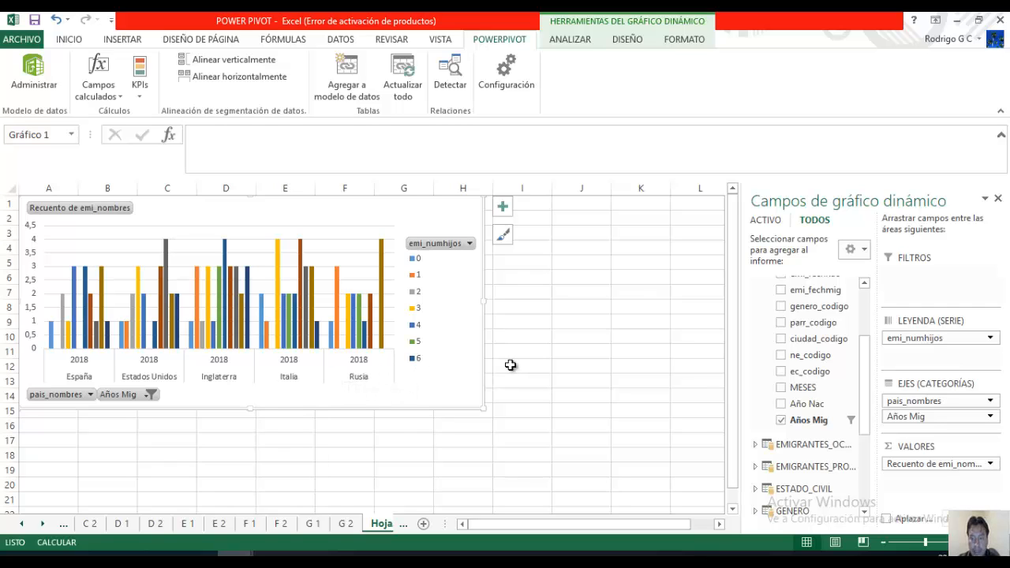
- Filter the emi_numhijos legend field to exclude the values 0 and 1
click(449, 245)
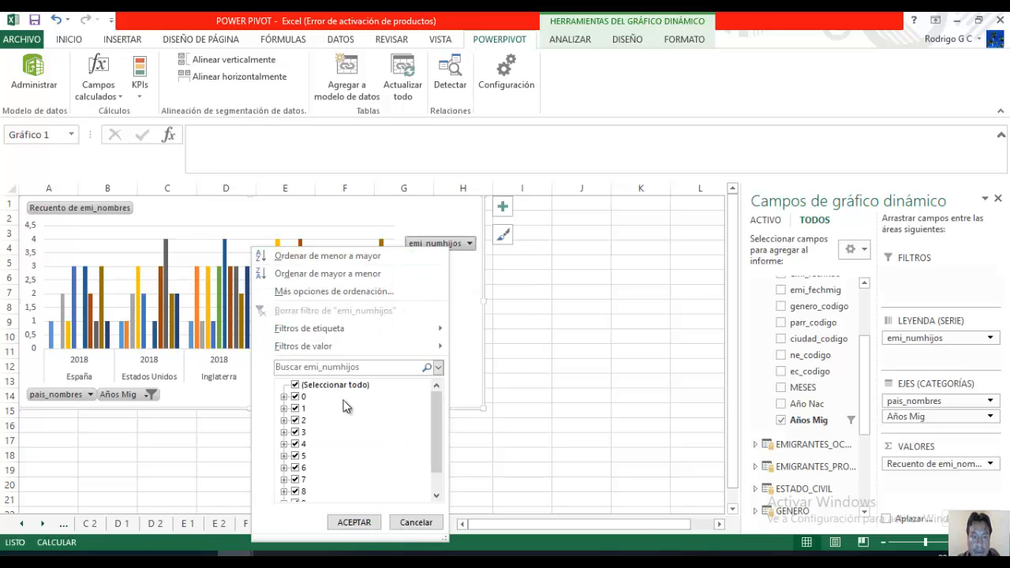
click(295, 397)
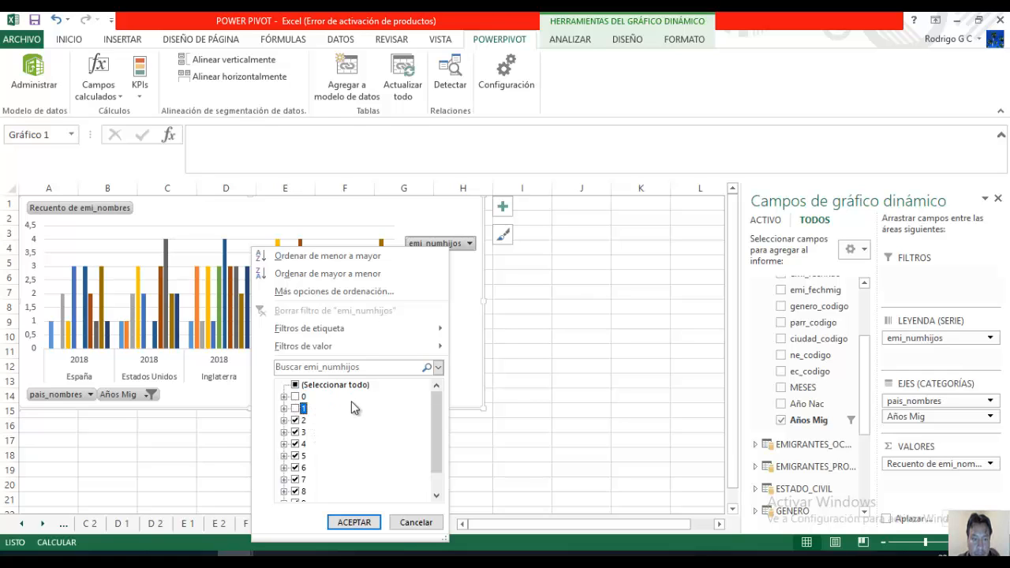
click(353, 523)
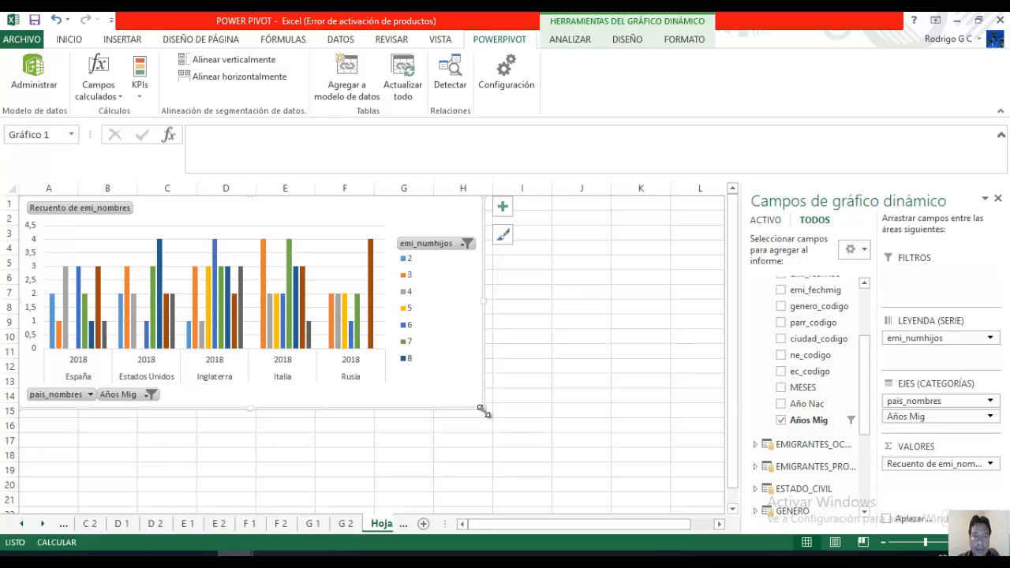
- Enlarge the pivot chart to reach about column J and row 17, and add data labels to its columns
drag(485, 408, 628, 443)
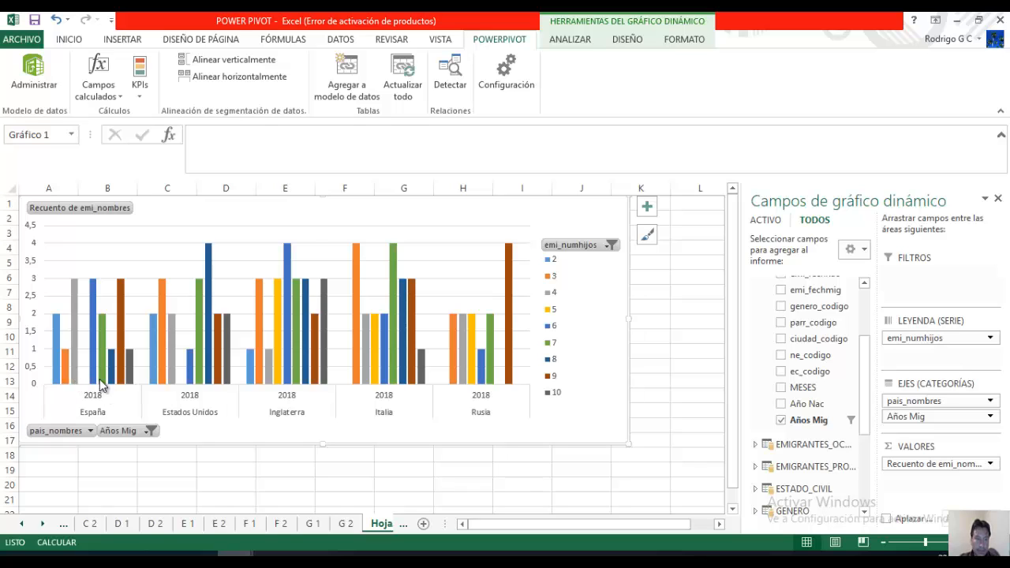
mouse_move(128, 383)
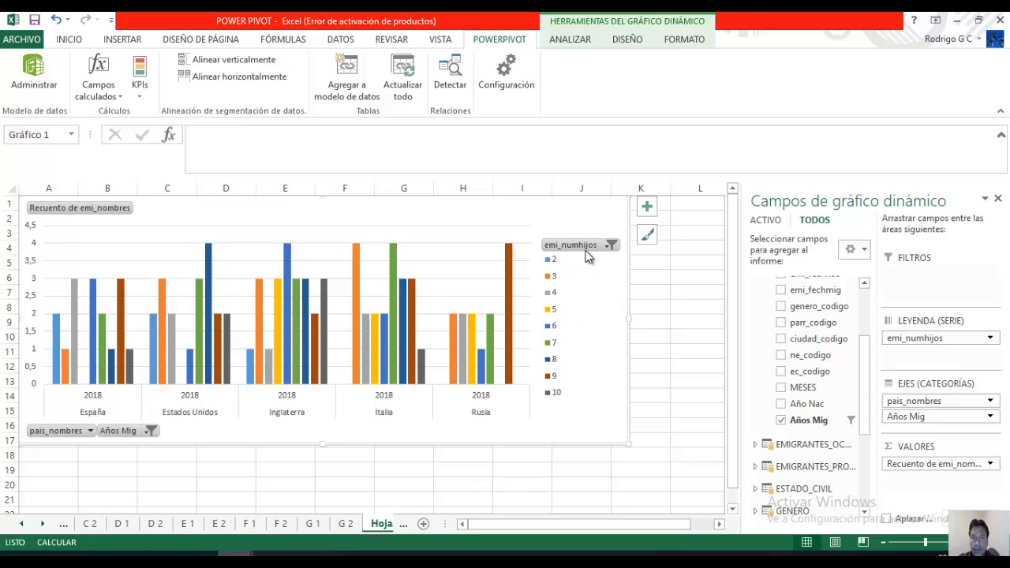
click(646, 208)
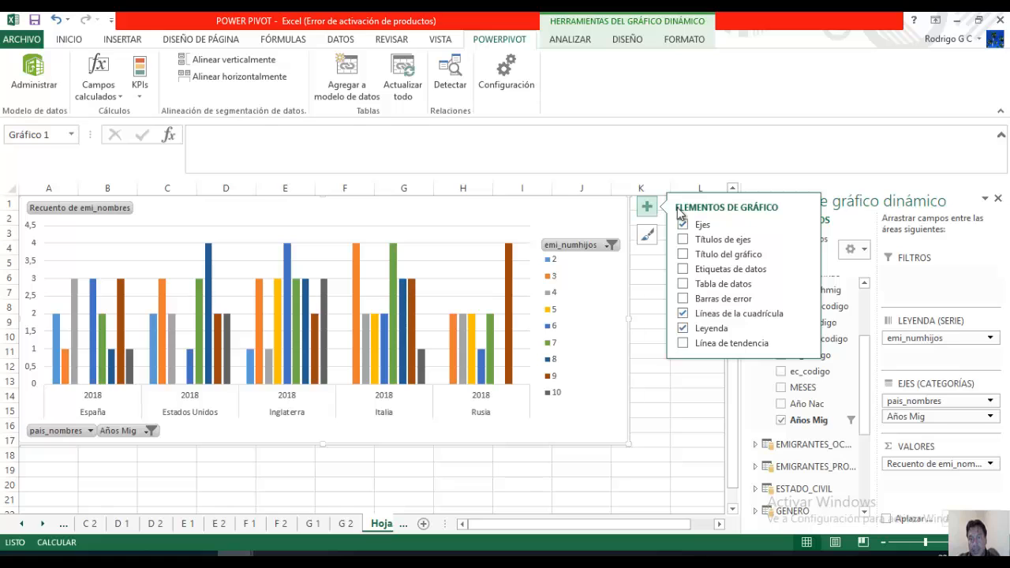
click(712, 272)
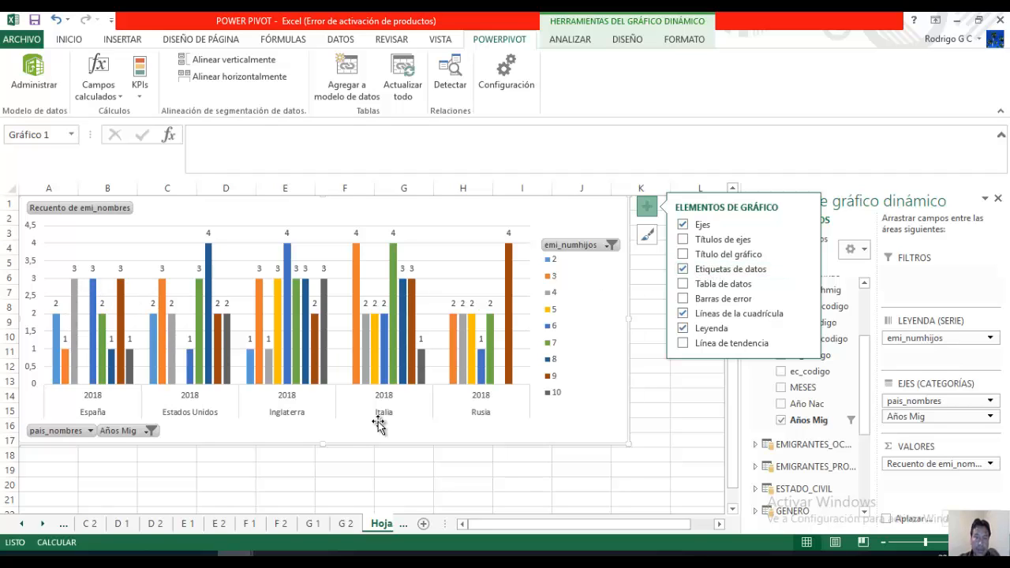
click(676, 424)
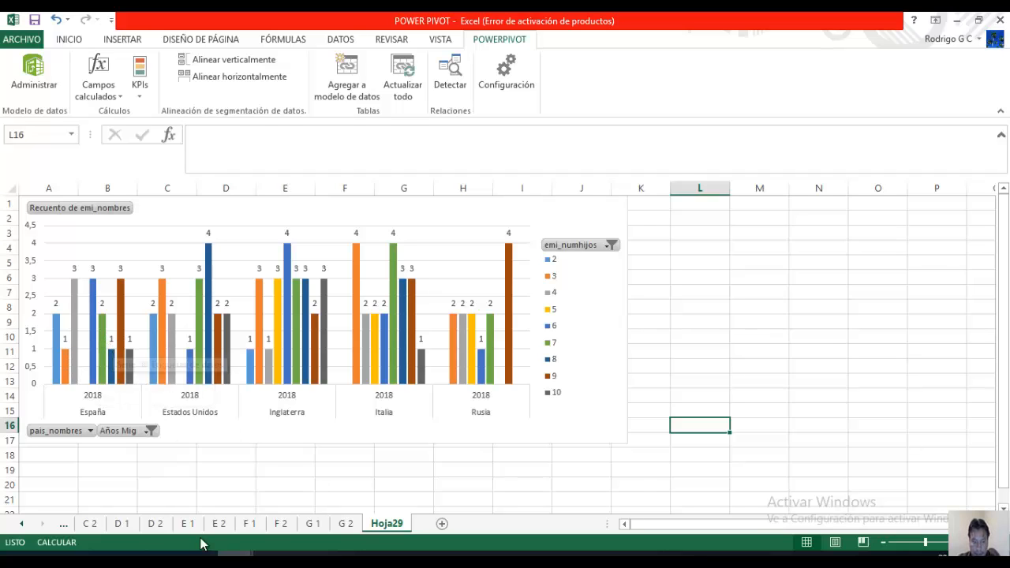
- Switch to the Word document to check the columns required for report H2 and return to the PowerPivot data window
mouse_move(252, 554)
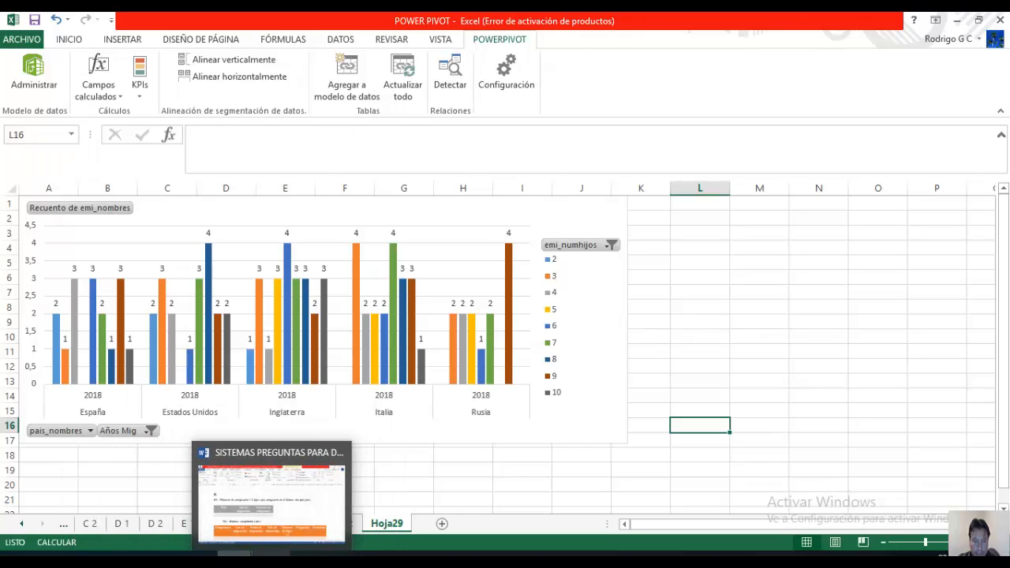
click(292, 446)
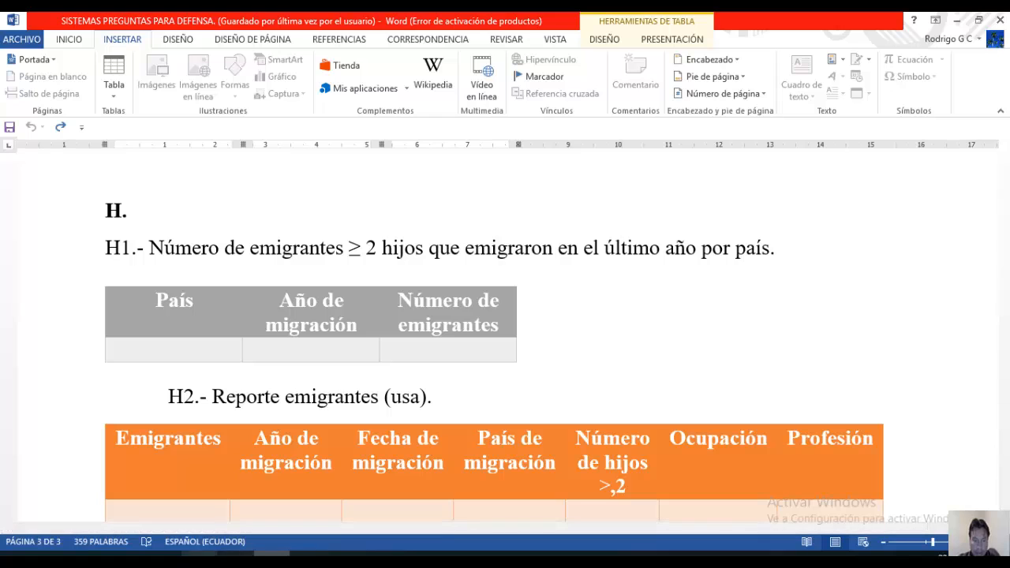
mouse_move(235, 553)
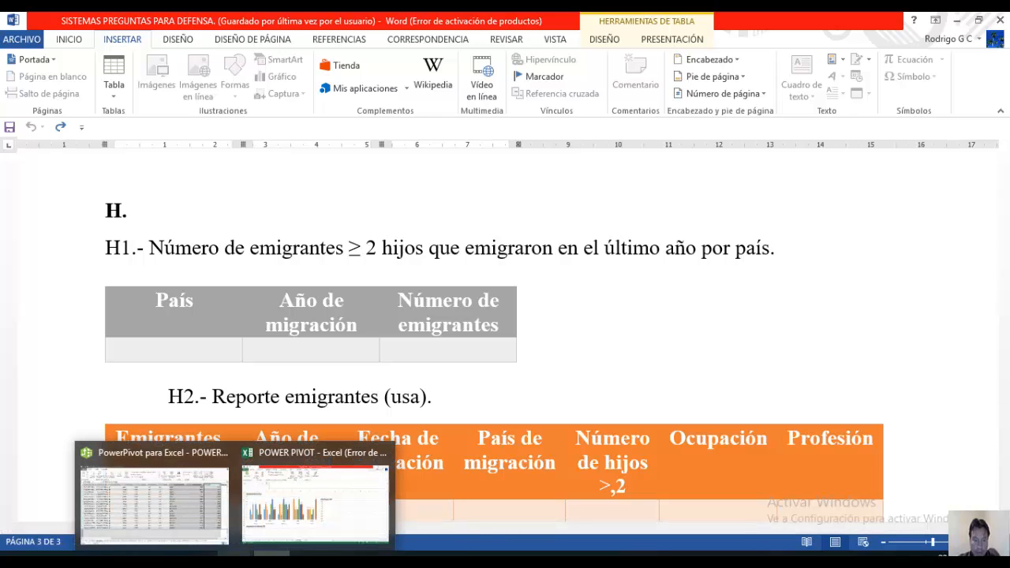
click(170, 501)
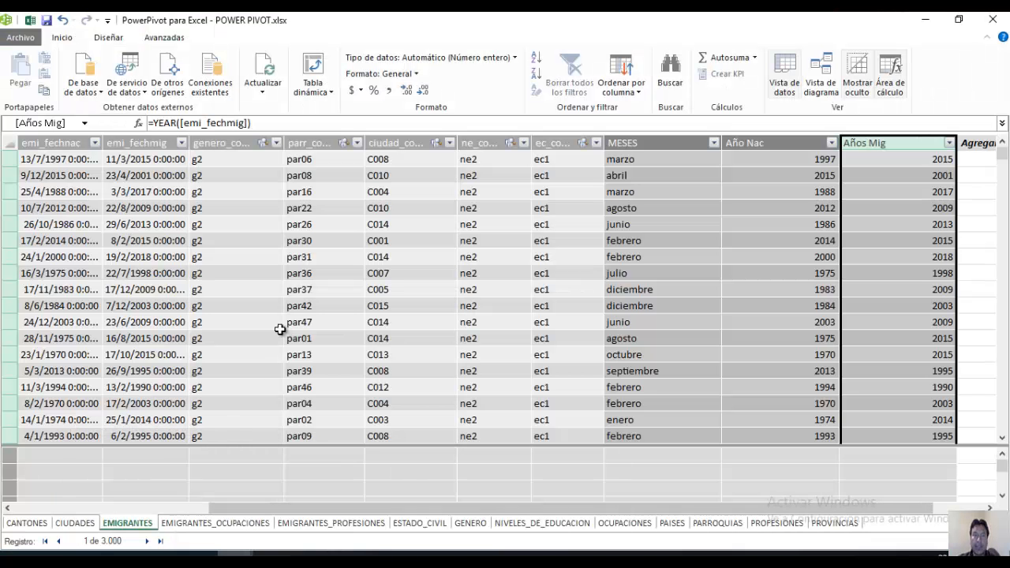
- Create a pivot table from the PowerPivot data model on a new worksheet
click(332, 93)
click(335, 110)
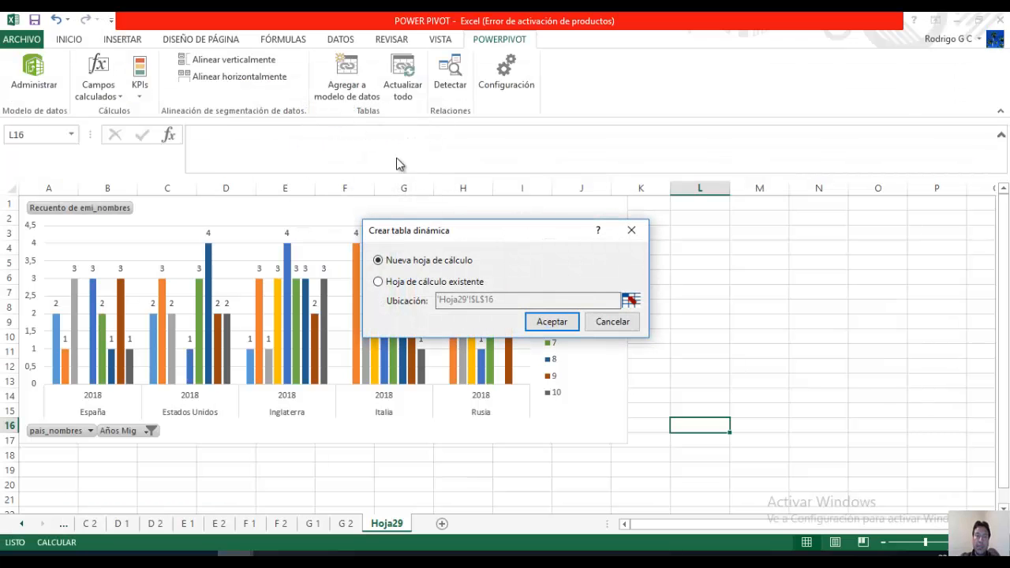
click(552, 321)
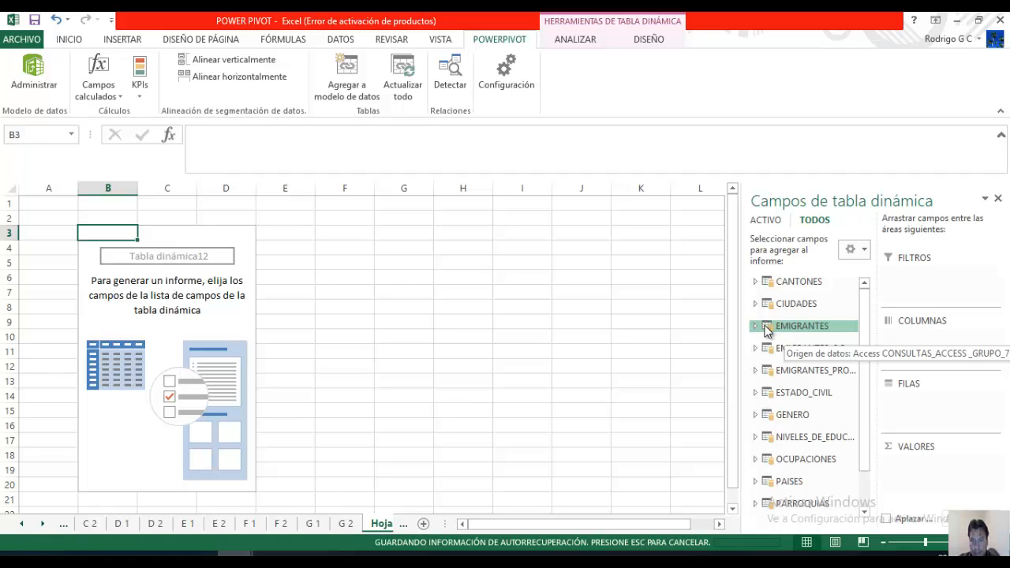
- Add emi_nombres of EMIGRANTES to the pivot table's rows and emi_cedula to its values as a count
click(758, 326)
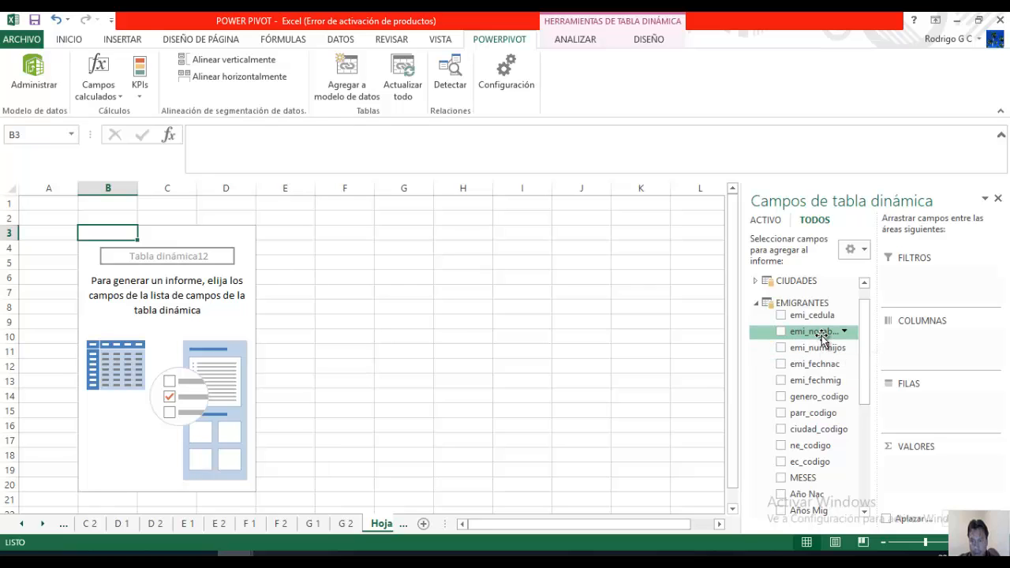
drag(825, 332, 918, 412)
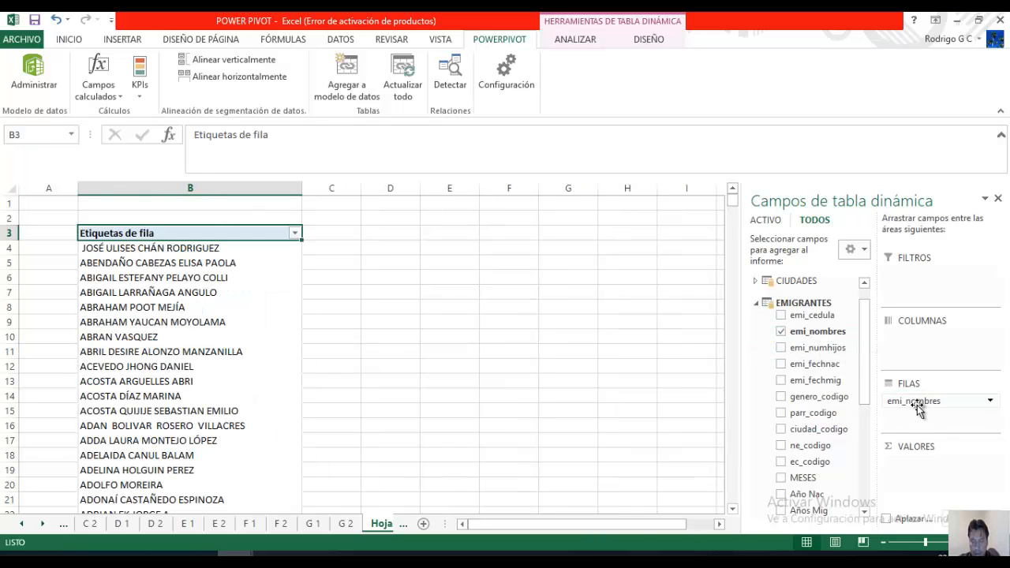
drag(808, 319, 955, 466)
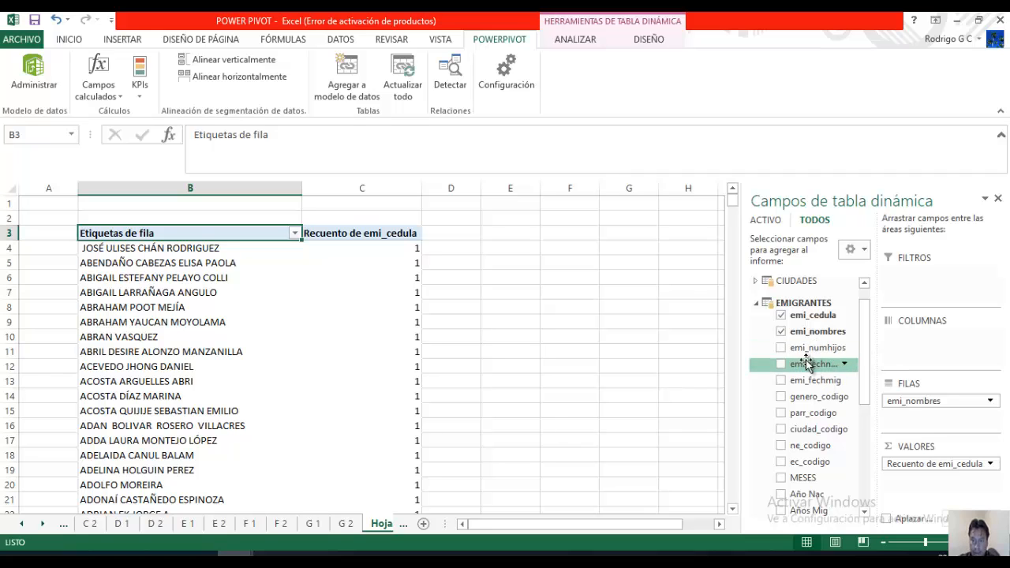
- Add the Años Mig field to the pivot table's rows below emi_nombres
scroll(863, 371, down, 1)
scroll(864, 377, down, 1)
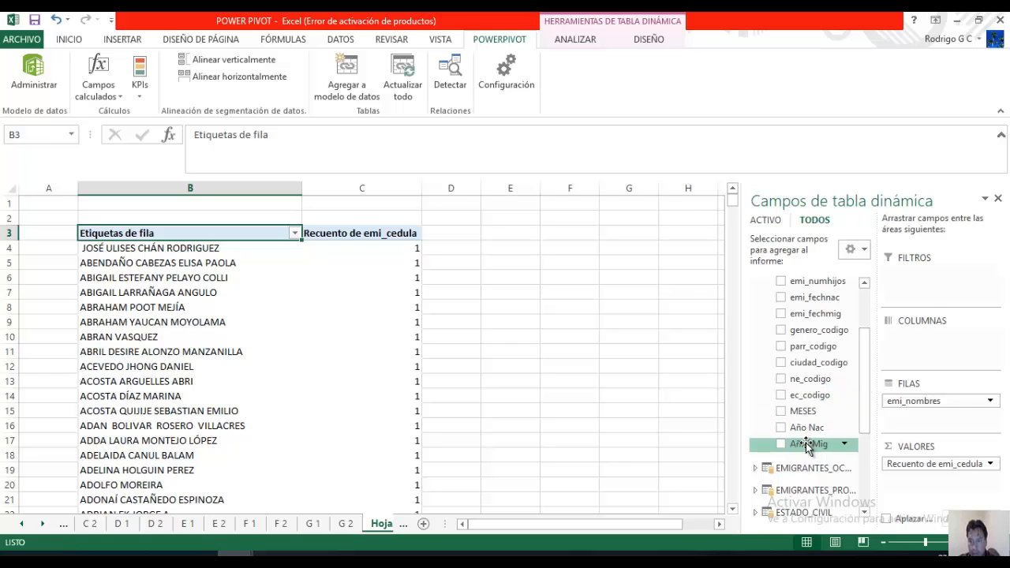
drag(806, 446, 934, 422)
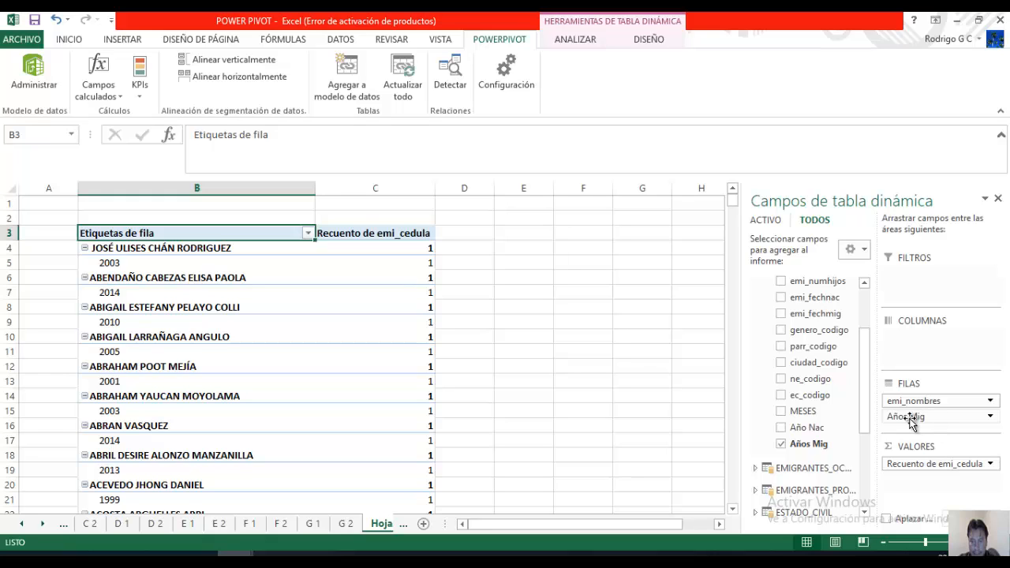
- Add emi_fechmig of EMIGRANTES to the pivot table's rows below Años Mig
scroll(866, 400, up, 2)
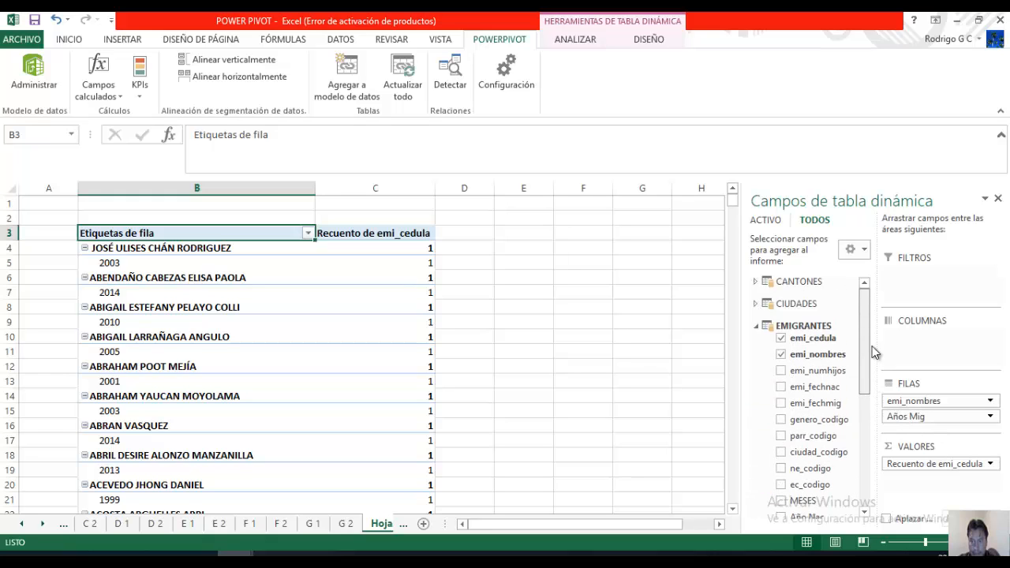
click(756, 326)
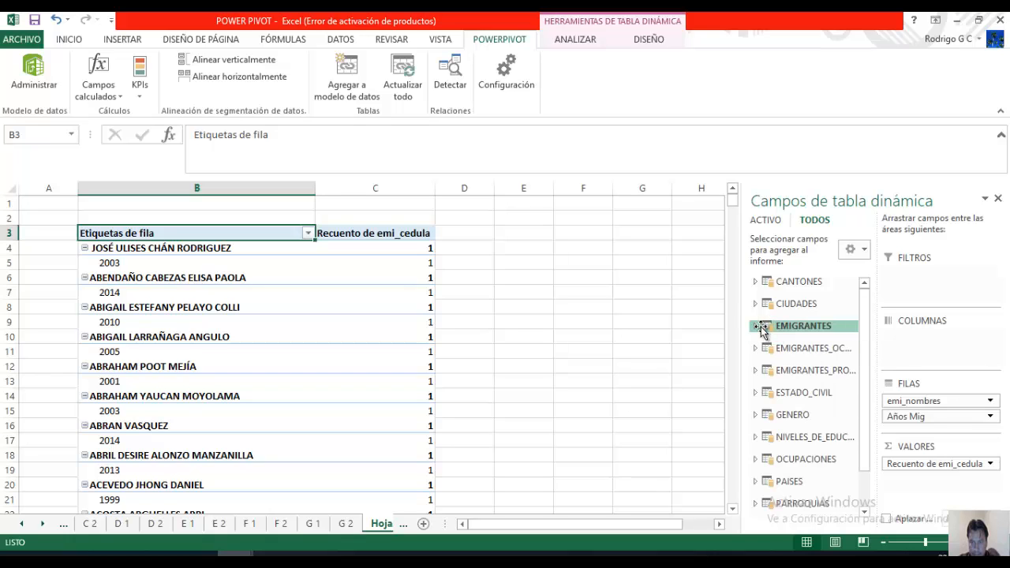
click(757, 325)
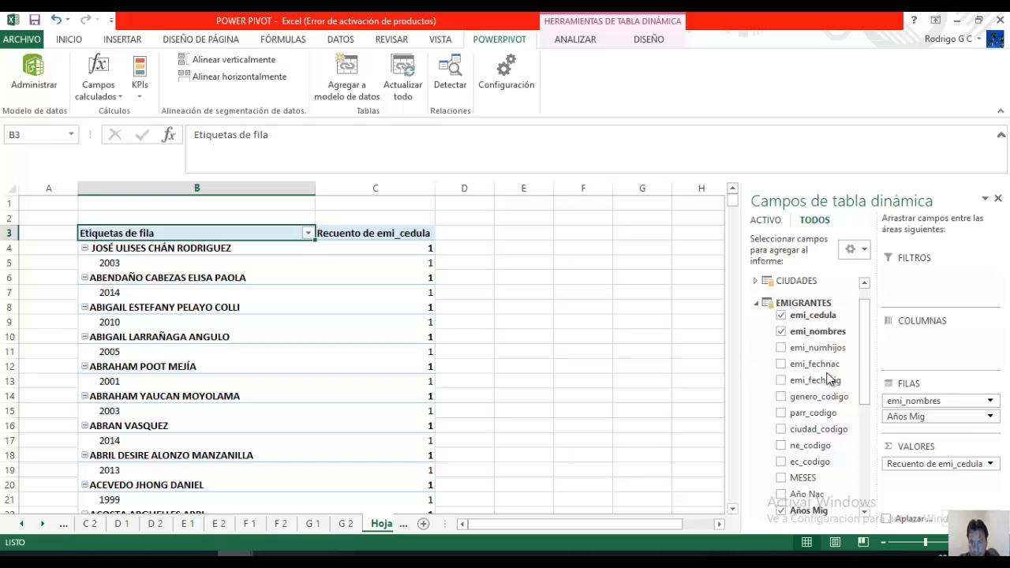
drag(826, 382, 937, 428)
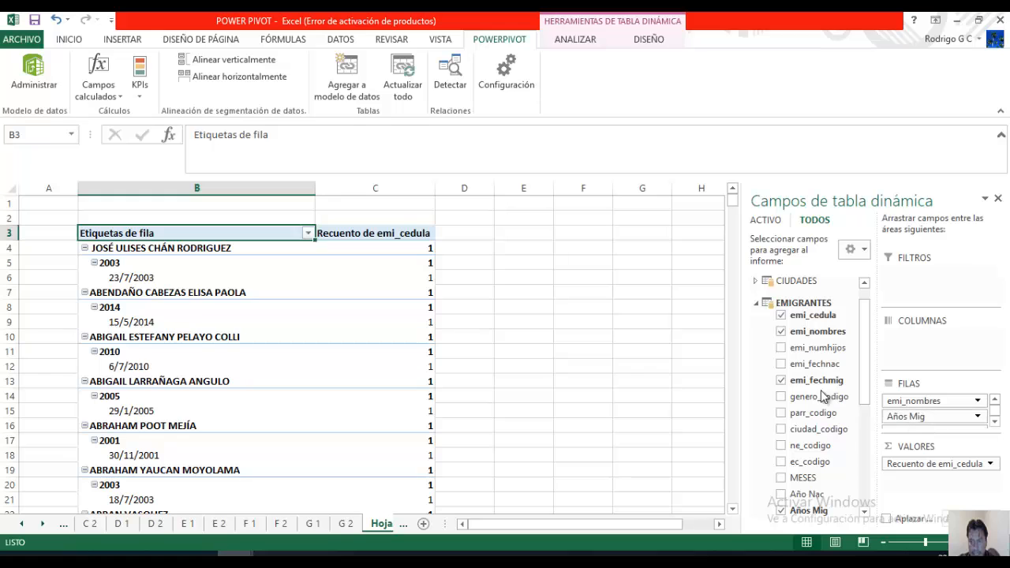
- Add pais_nombres of the PAISES table to the pivot table as a report filter
click(757, 306)
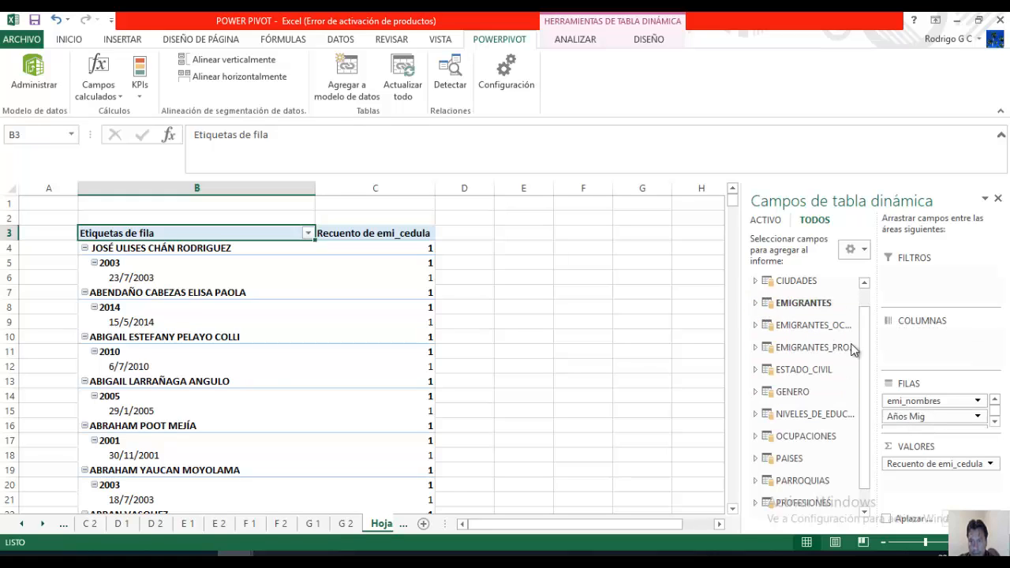
drag(865, 350, 858, 379)
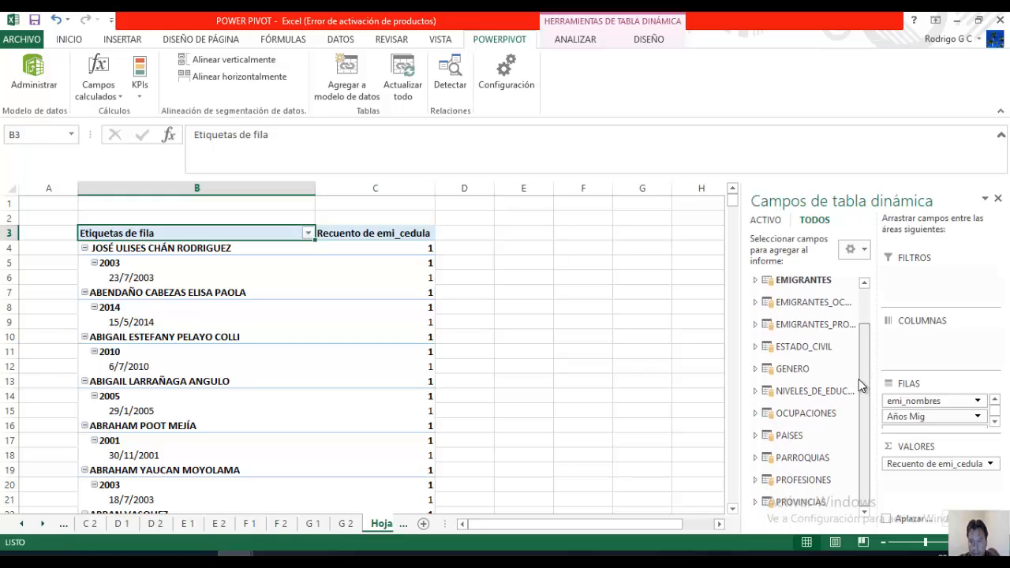
click(773, 437)
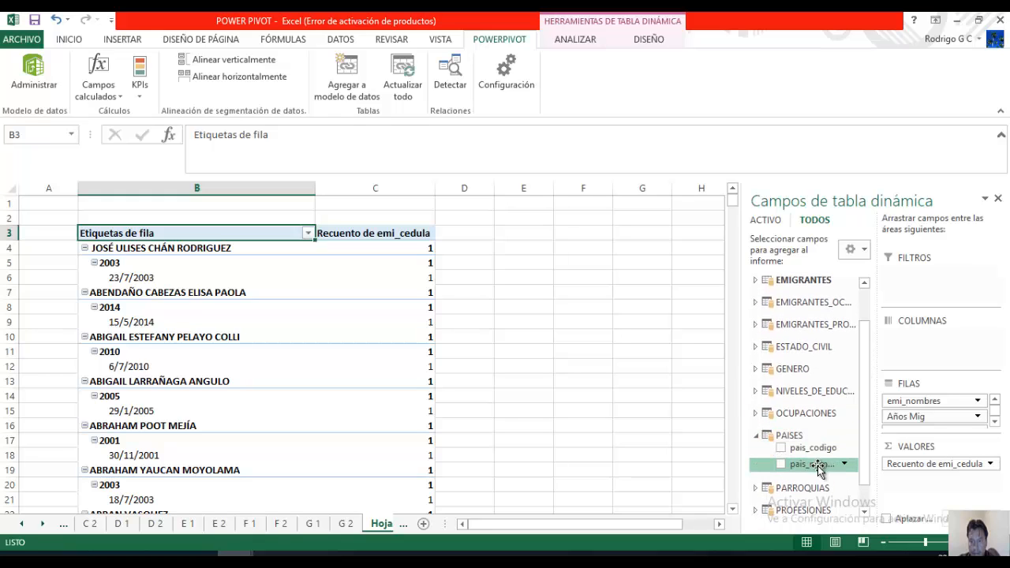
drag(820, 467, 928, 282)
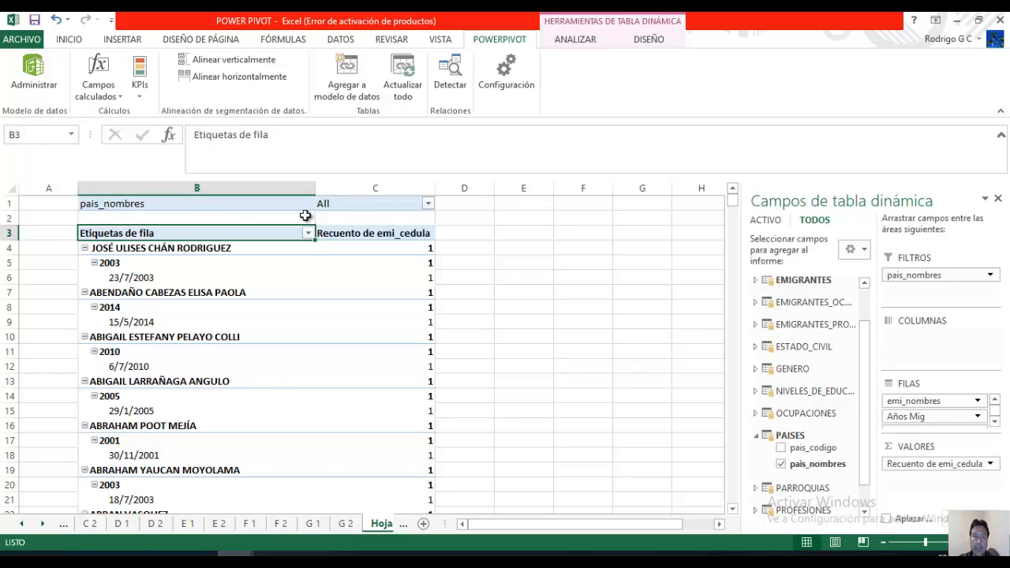
- Filter pais_nombres to Estados Unidos only and move the field from the report filter to the end of the rows
click(426, 204)
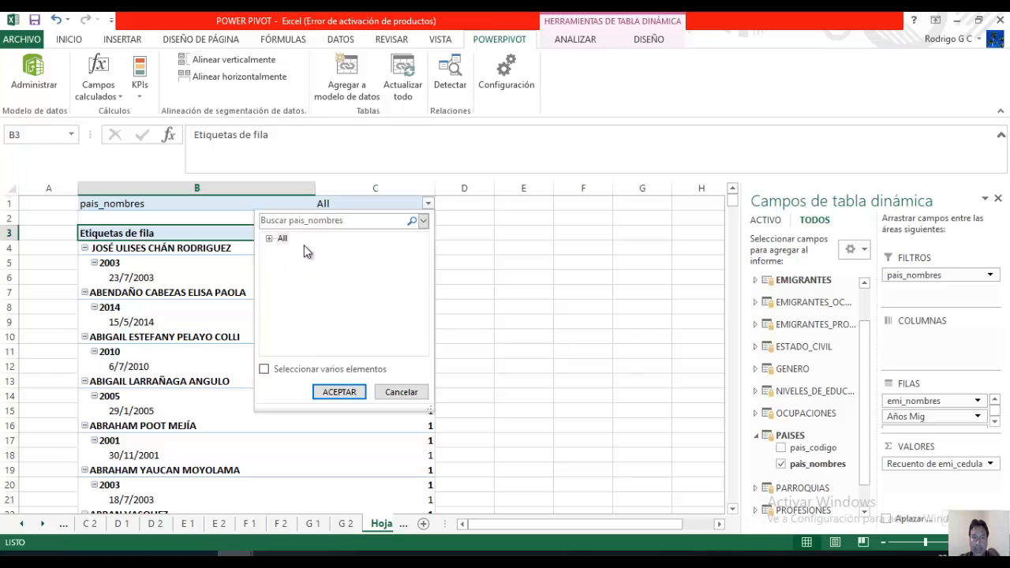
click(264, 371)
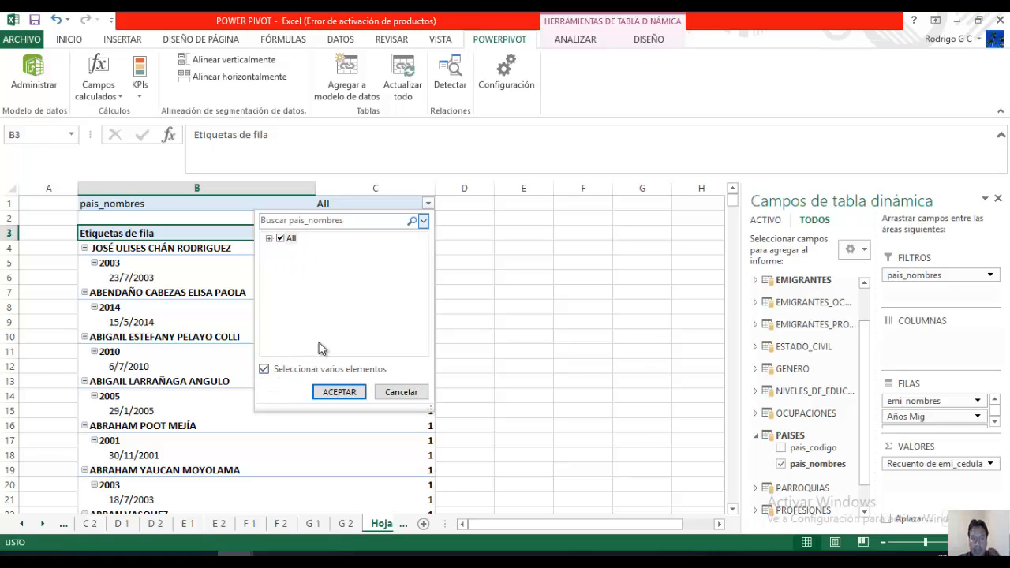
click(269, 239)
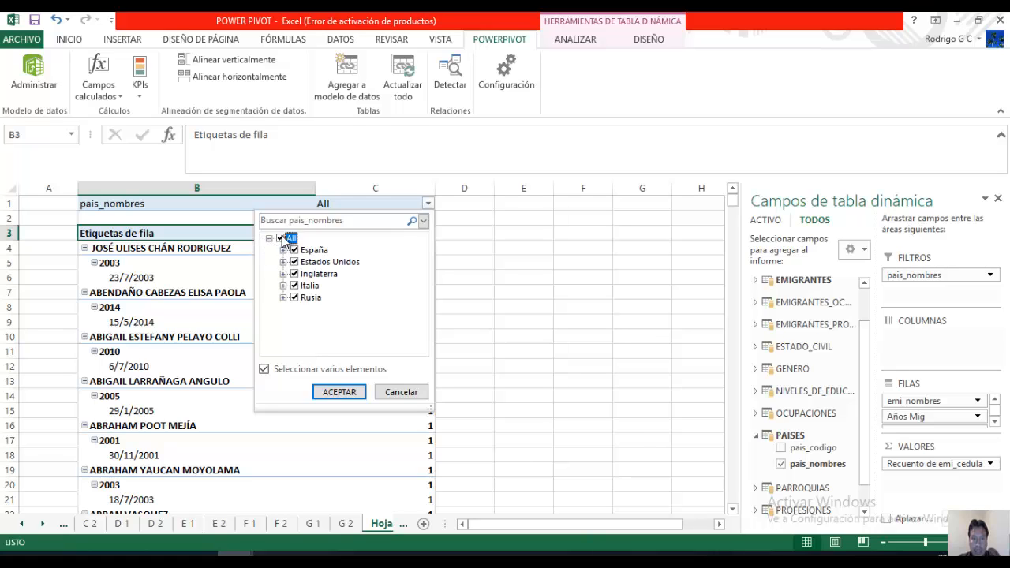
click(280, 238)
click(296, 262)
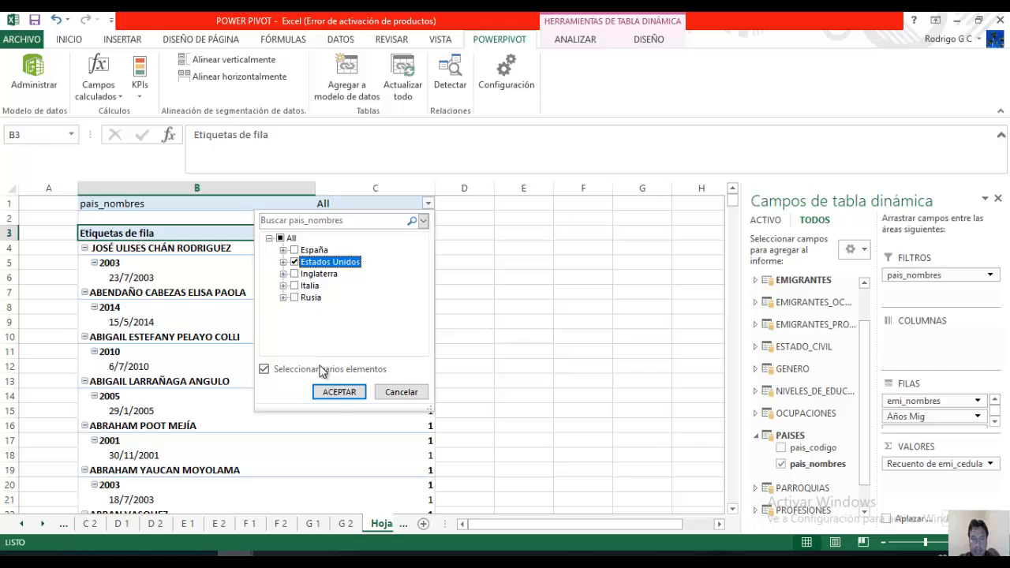
click(338, 391)
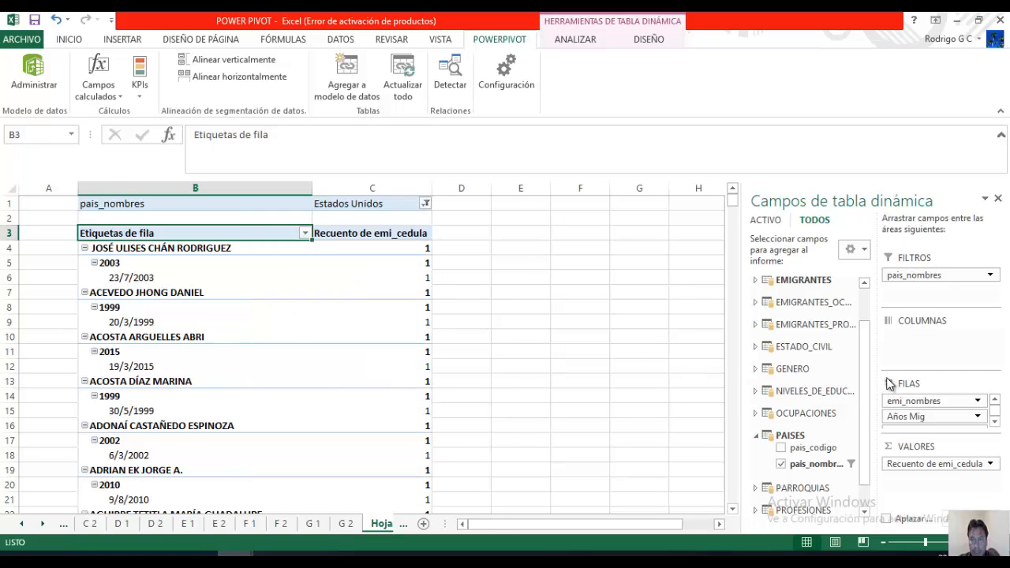
drag(923, 282, 931, 427)
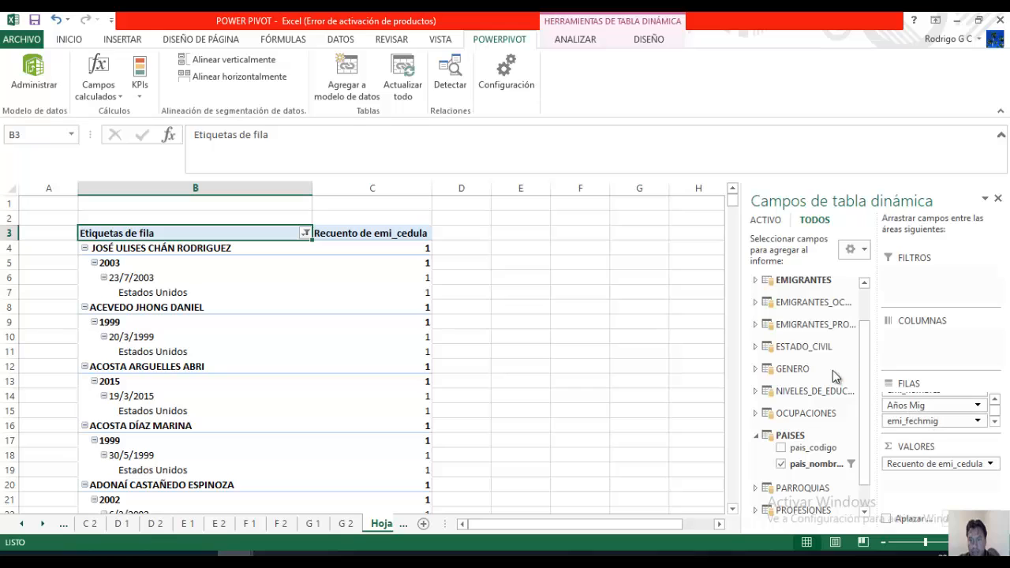
- Add emi_numhijos of EMIGRANTES to the pivot table as a report filter
click(756, 439)
scroll(776, 326, up, 2)
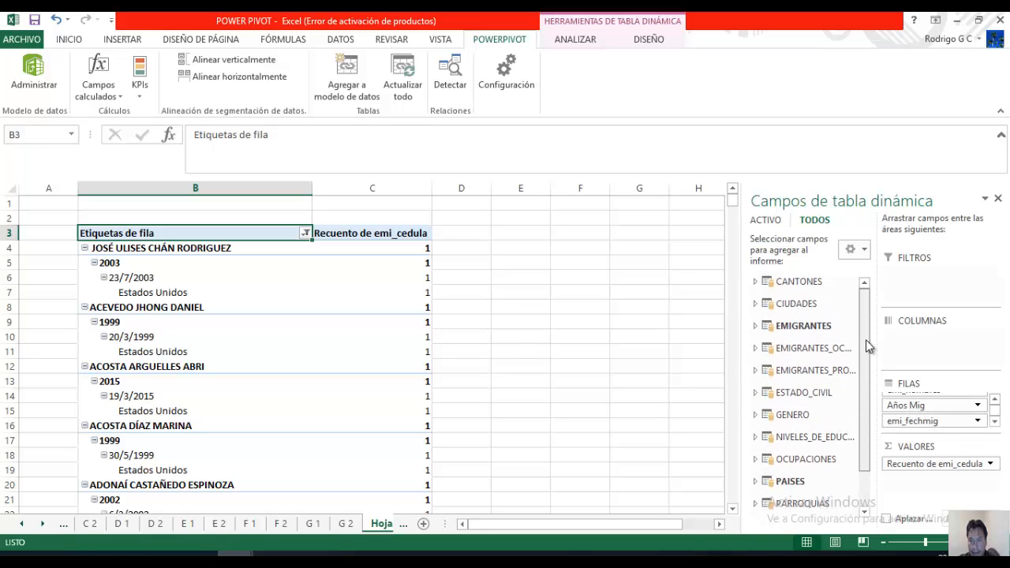
click(777, 326)
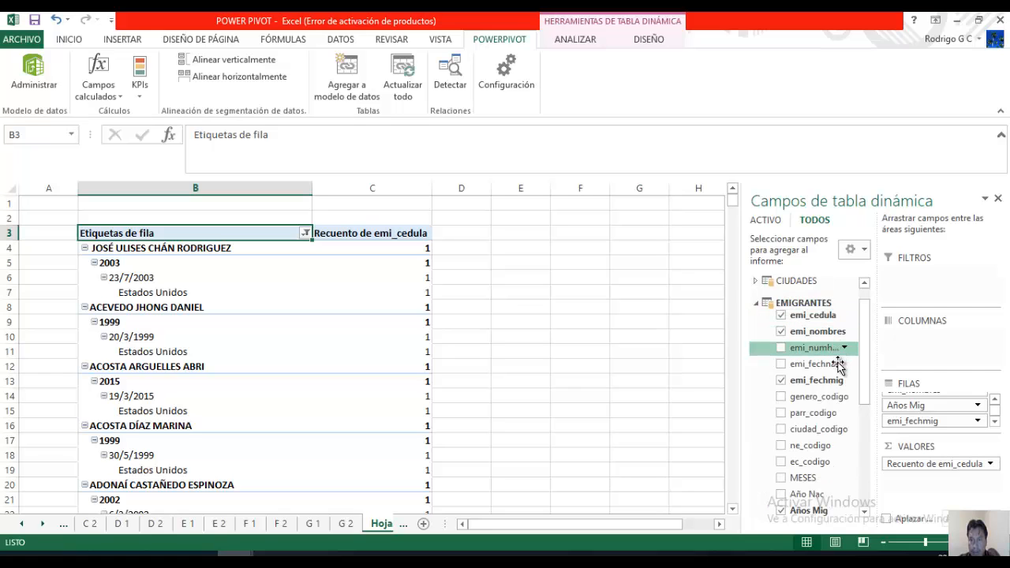
drag(834, 365, 925, 291)
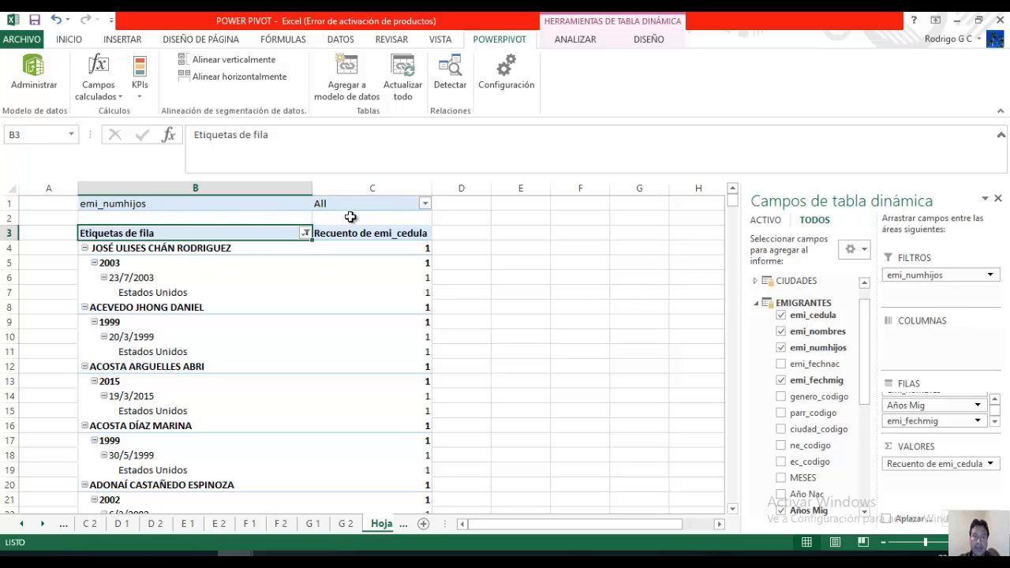
- Exclude 0 and 1 from the emi_numhijos filter and move the field to the rows below pais_nombres
click(424, 204)
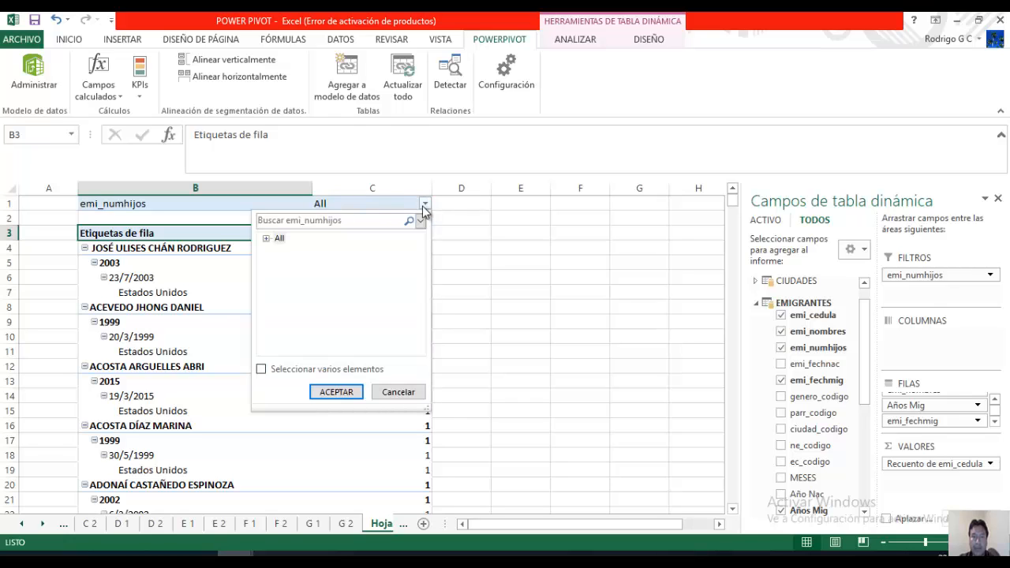
click(261, 370)
click(265, 237)
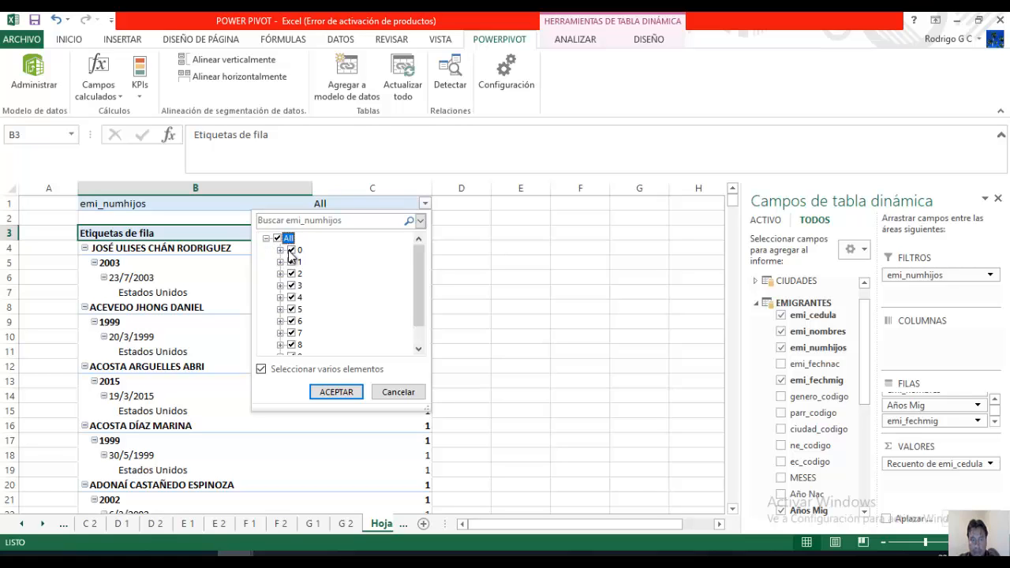
click(290, 250)
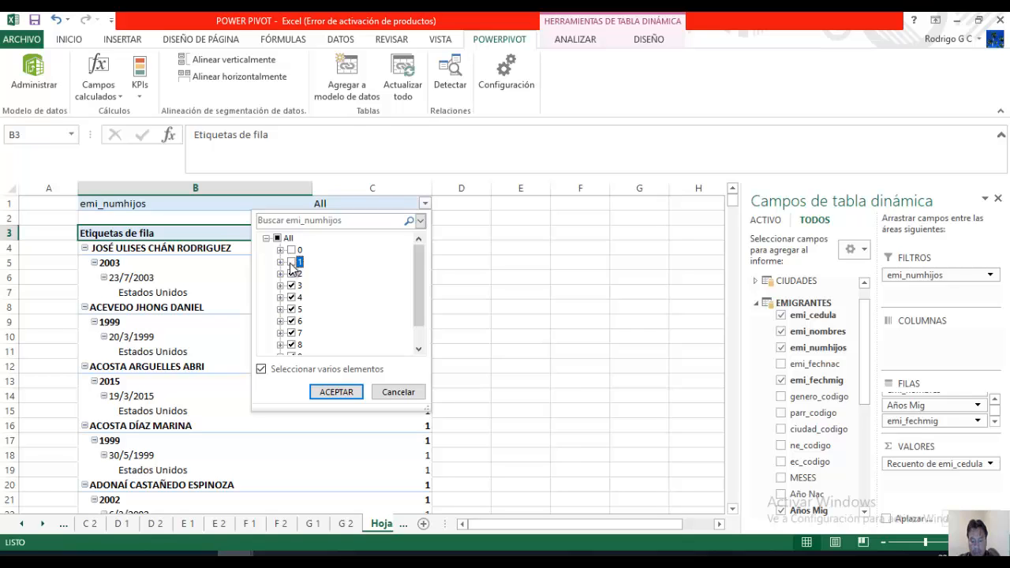
click(336, 391)
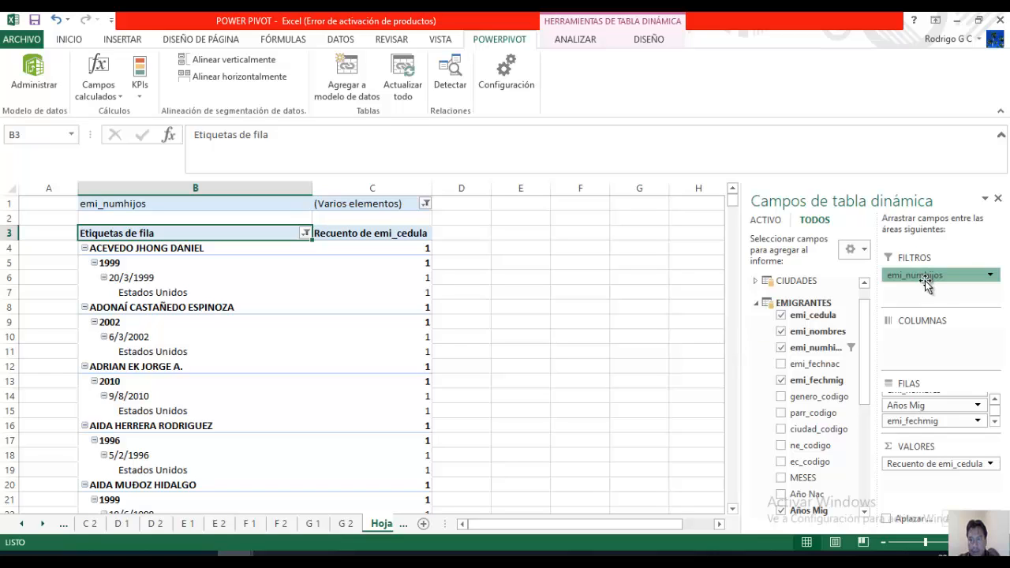
drag(926, 283, 933, 426)
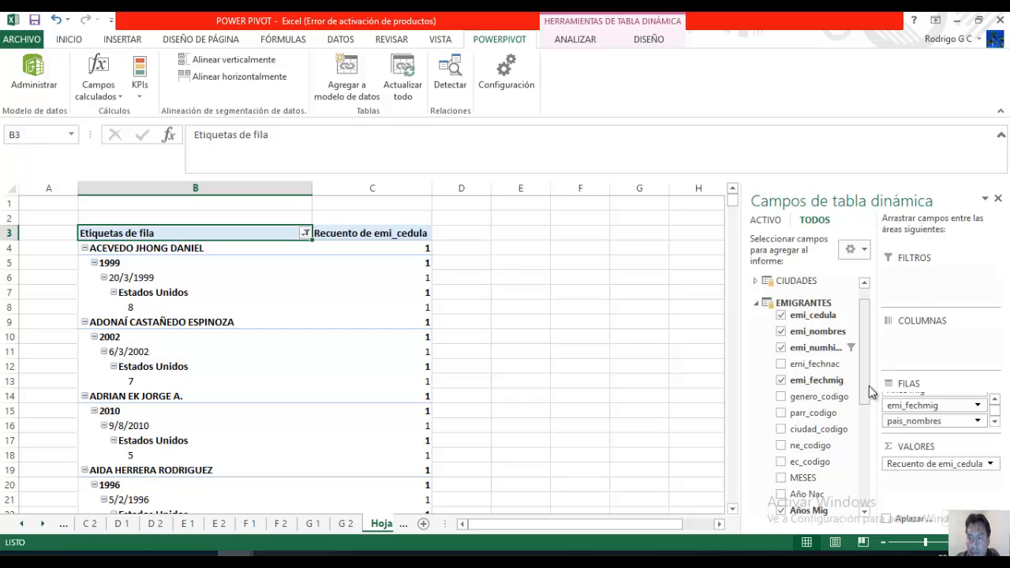
- Add emi_cedula of the EMIGRANTES_OC... table as a second value field of the pivot table
drag(867, 374, 865, 343)
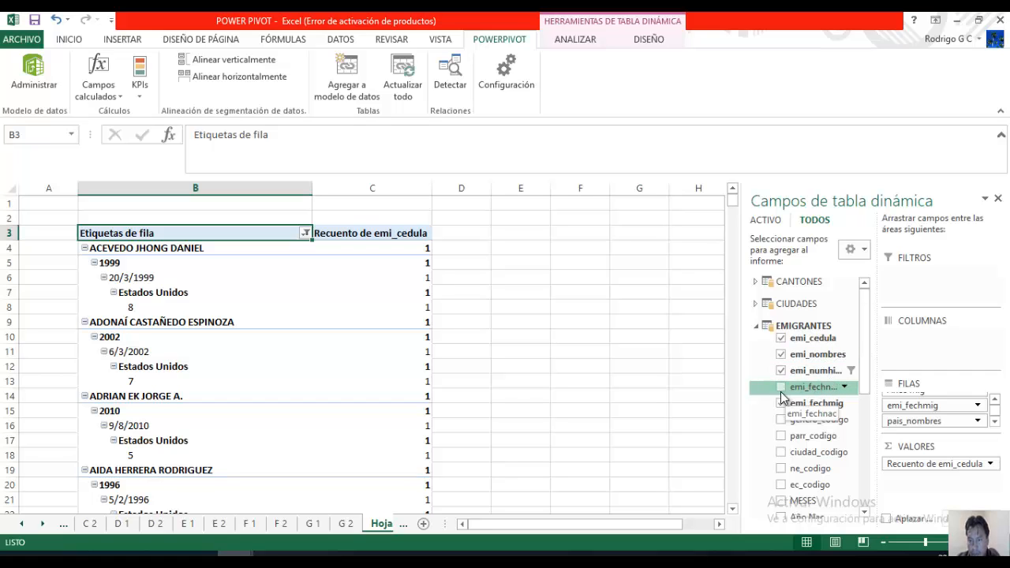
click(757, 328)
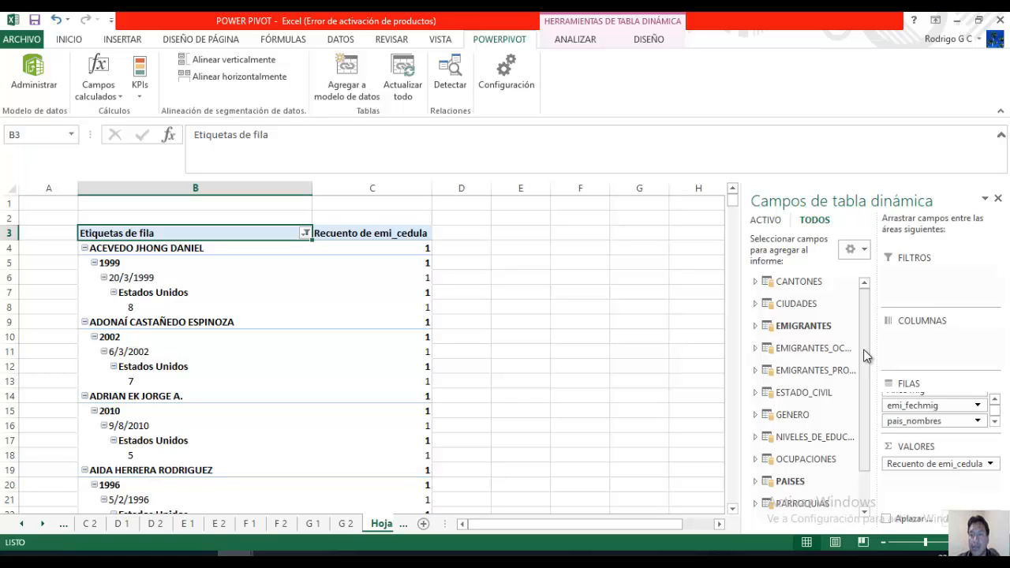
click(795, 353)
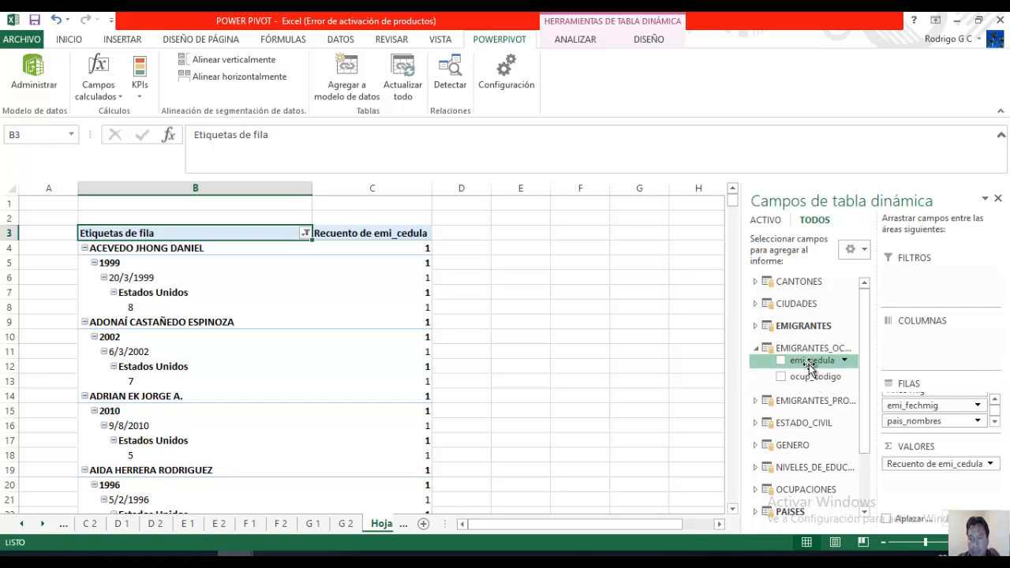
drag(810, 368, 925, 485)
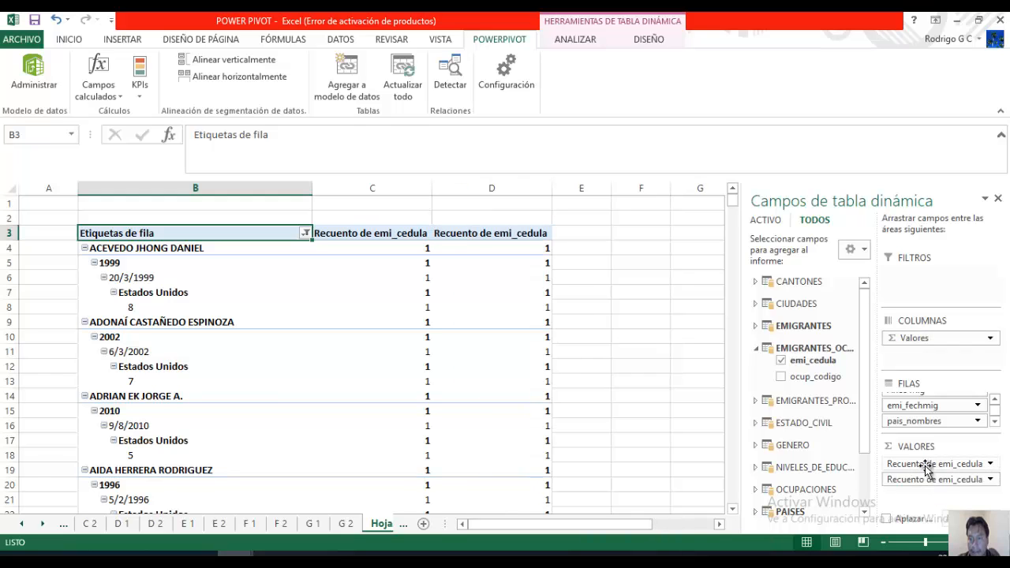
- Change the calculation of the second emi_cedula value field to Recuento distinto
click(968, 485)
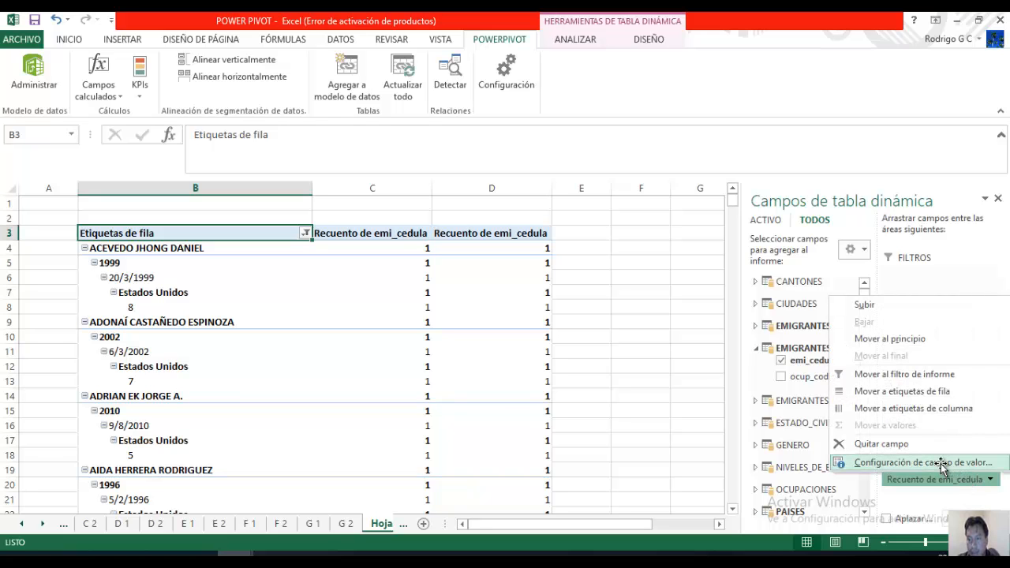
click(943, 467)
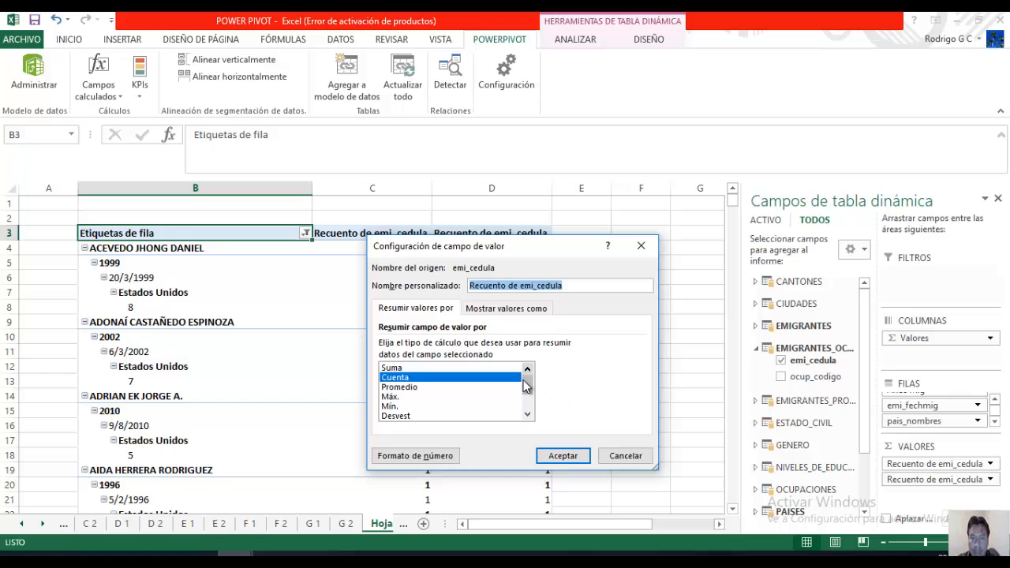
scroll(528, 396, down, 1)
scroll(527, 396, down, 1)
click(435, 417)
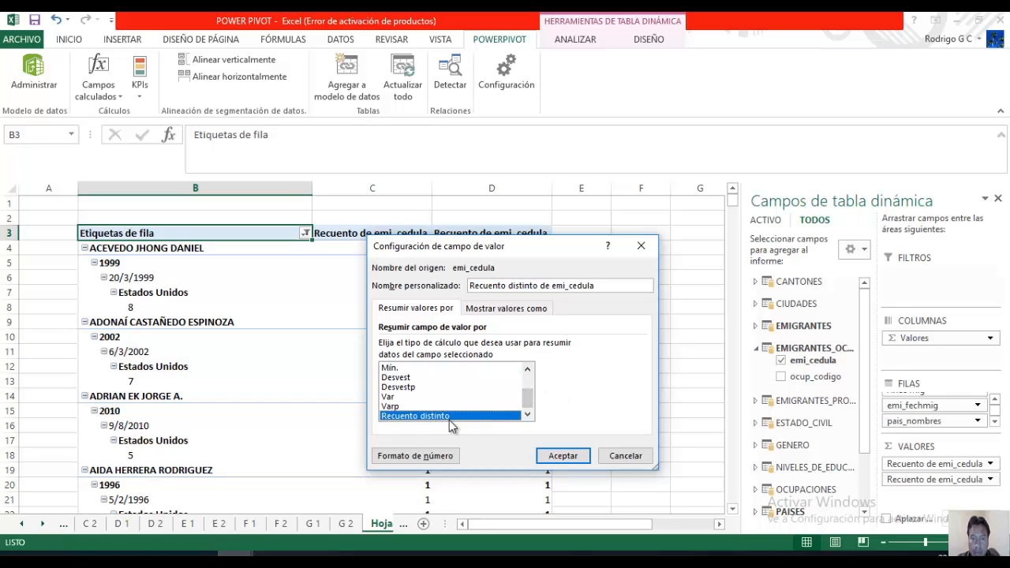
click(562, 457)
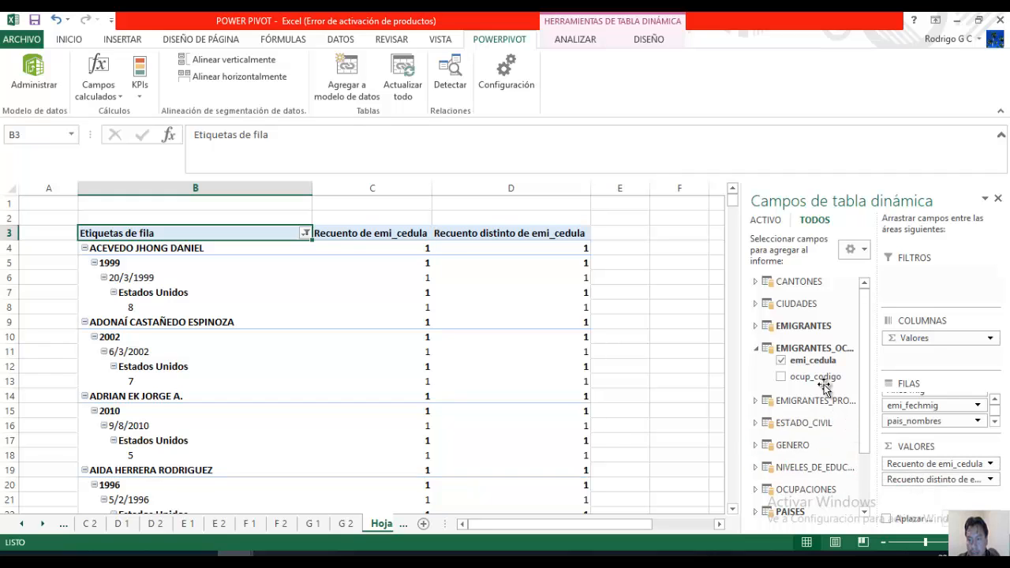
- Add cou_nombres of OCUPACIONES to the rows below emi_numhijos and remove the plain Recuento de emi_cedula from the values
click(755, 349)
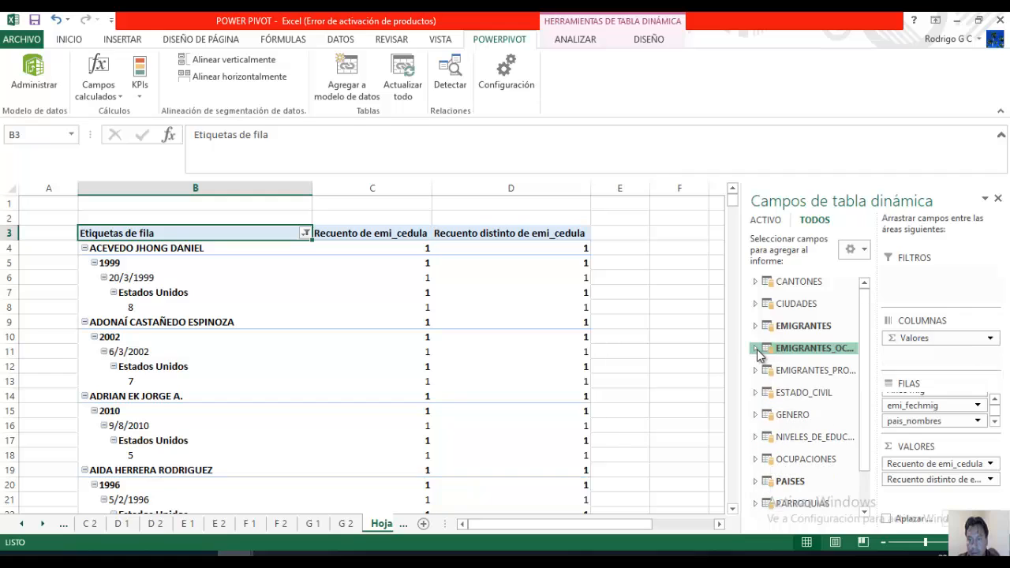
scroll(864, 379, down, 2)
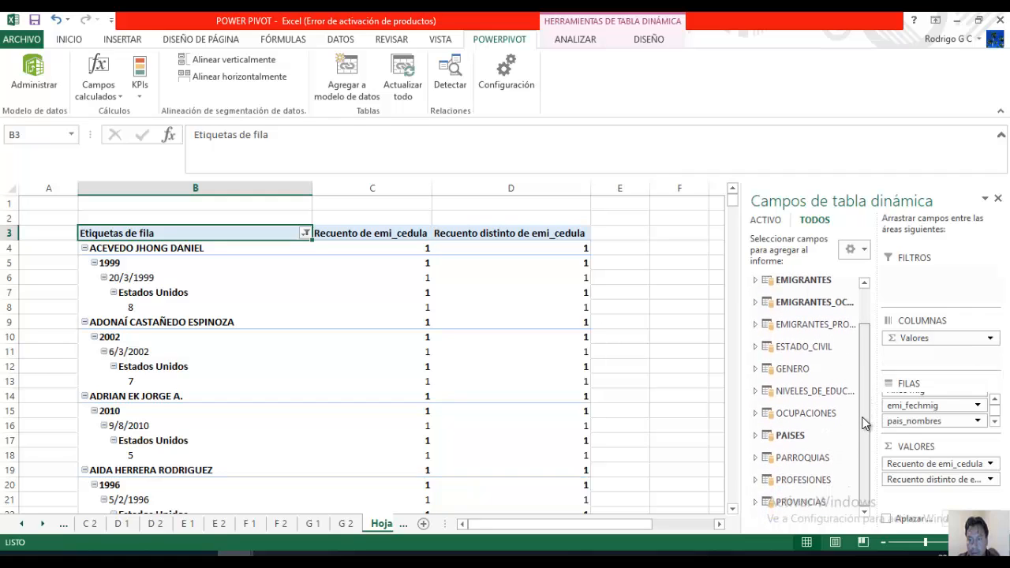
click(778, 418)
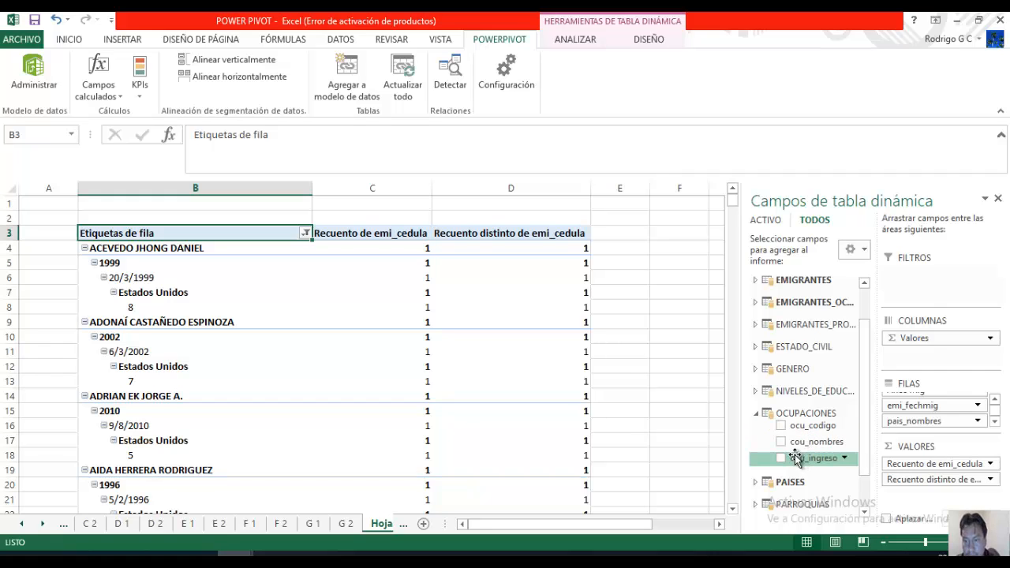
drag(812, 442, 938, 424)
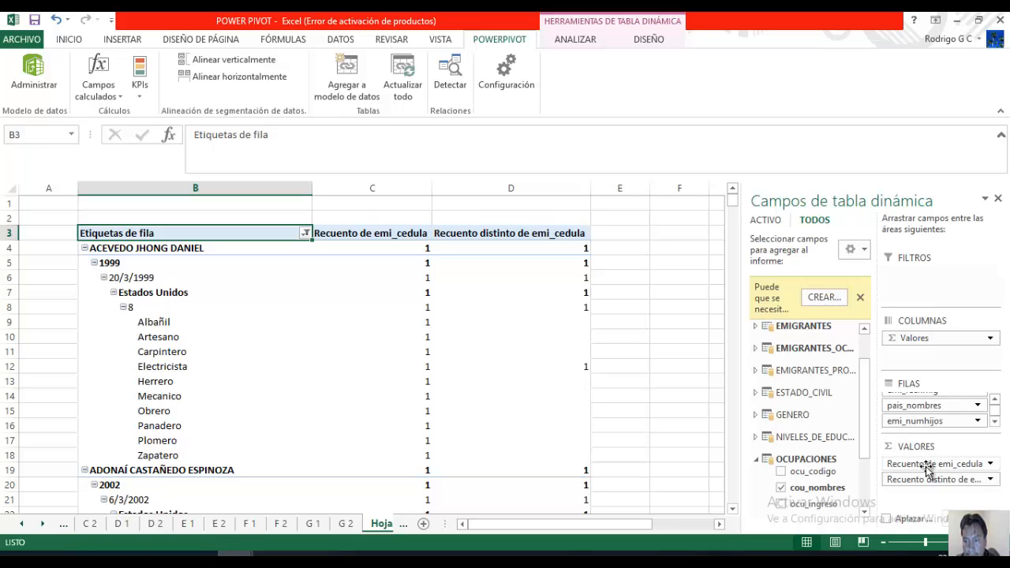
drag(951, 468, 809, 459)
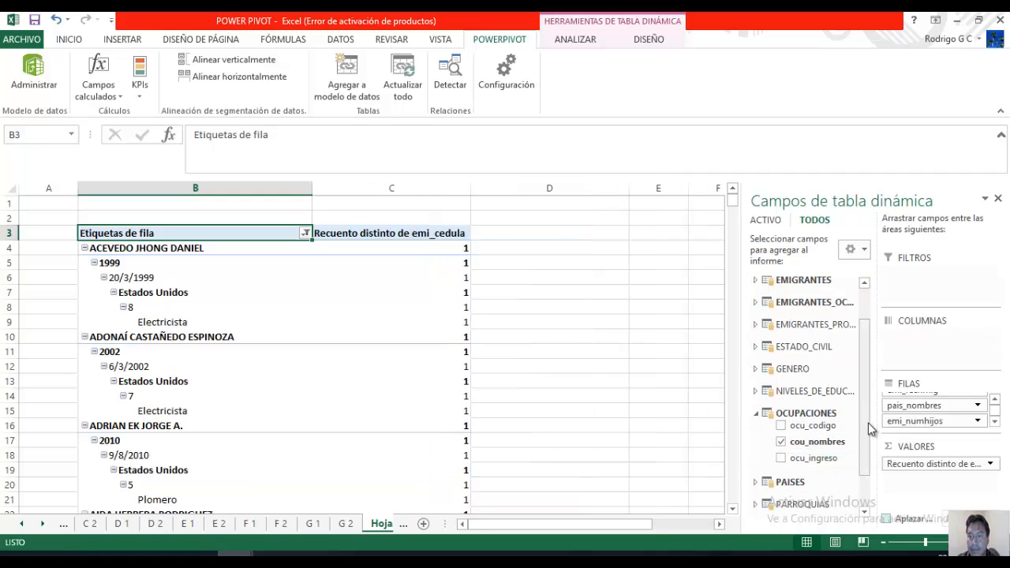
- Add emi_cedula of the EMIGRANTES_PRO... table as a second value field of the pivot table
click(756, 413)
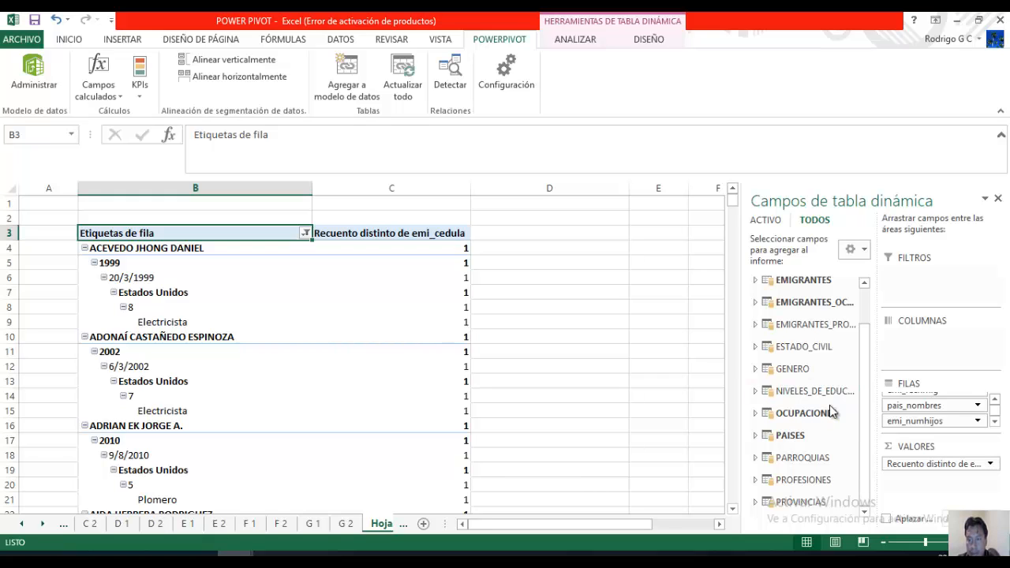
click(800, 414)
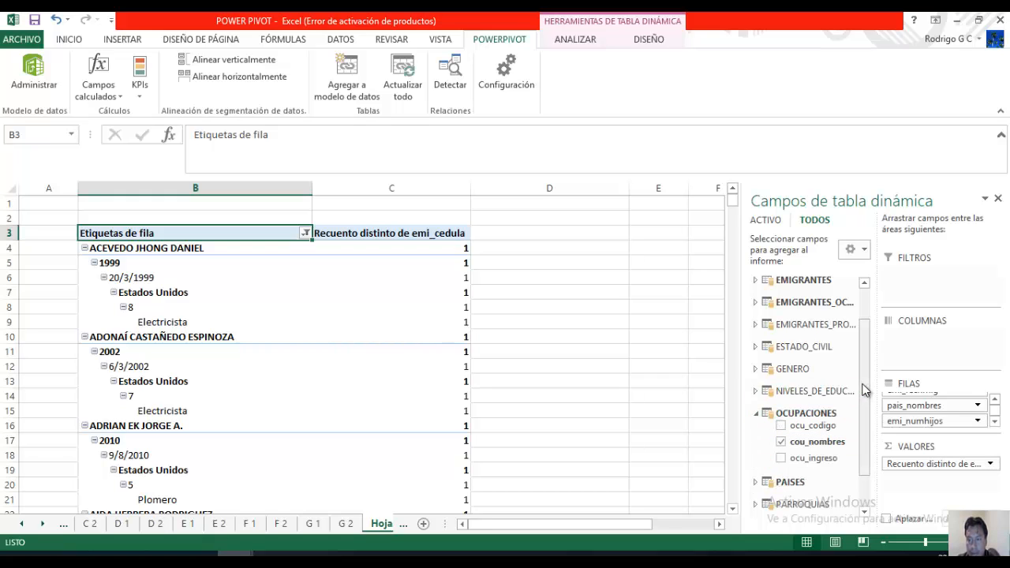
scroll(866, 348, up, 2)
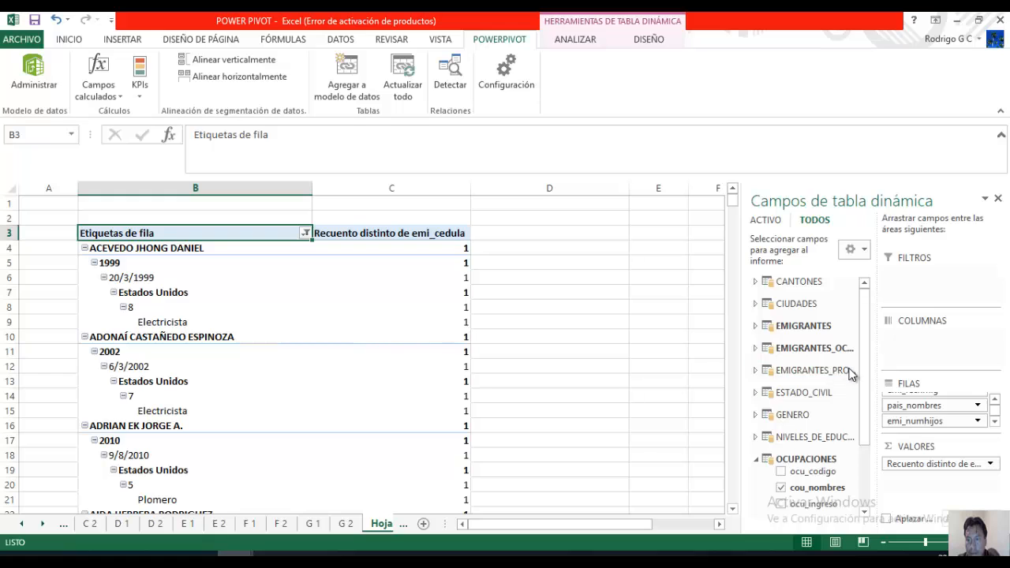
click(810, 371)
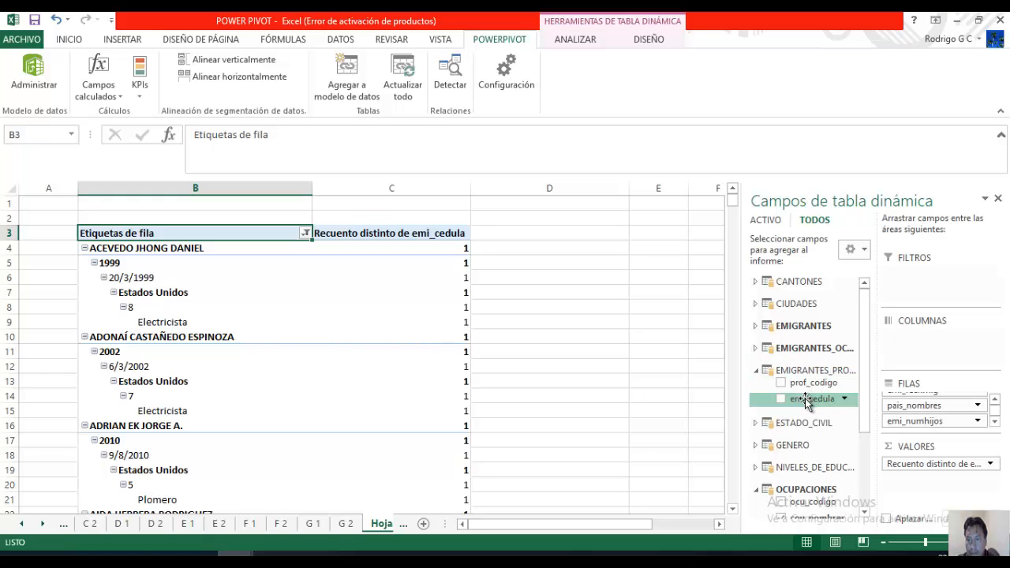
drag(803, 401, 919, 472)
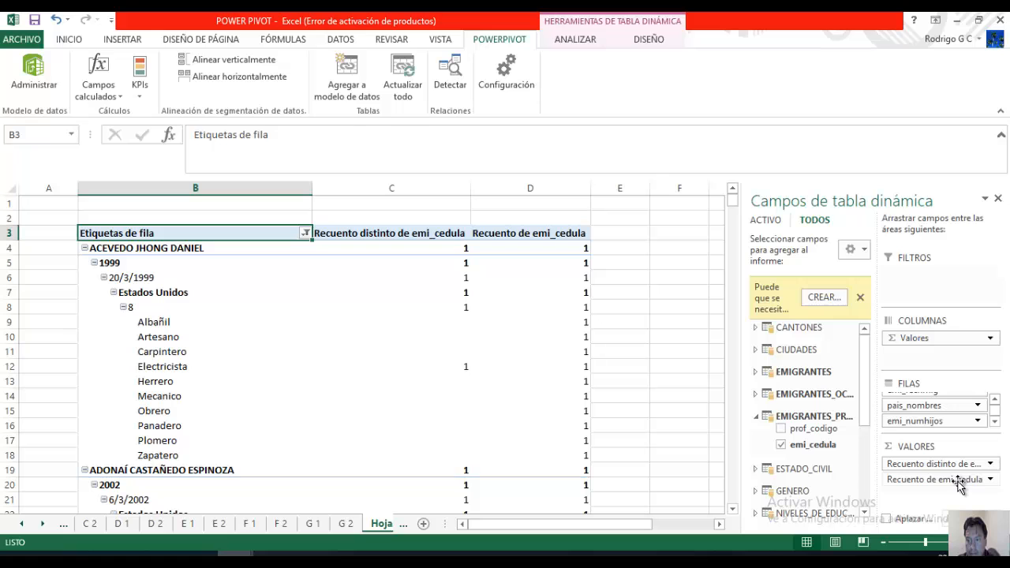
- Change the calculation of the new Recuento de emi_cedula value field to Recuento distinto
click(959, 483)
click(930, 462)
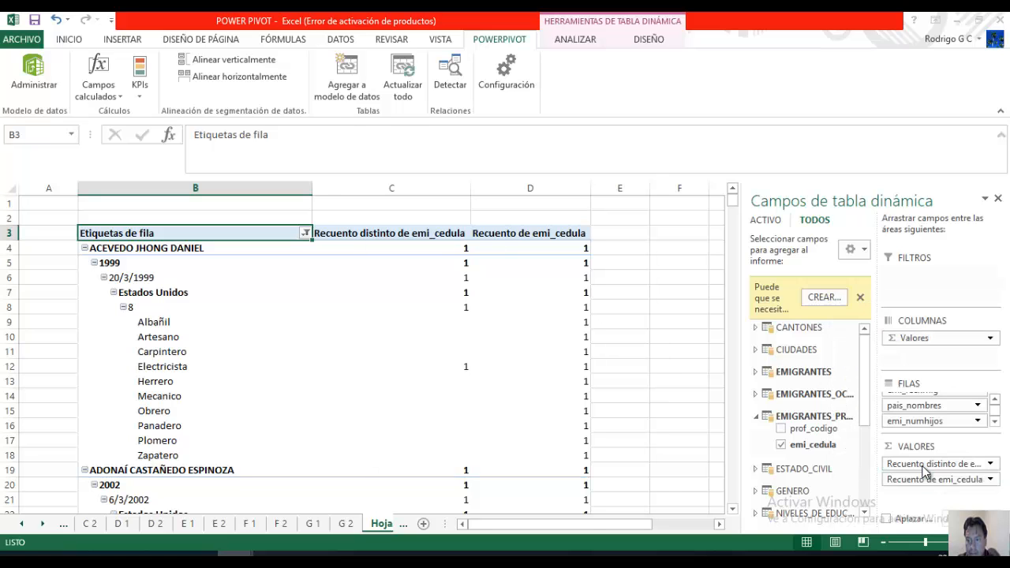
scroll(528, 391, down, 2)
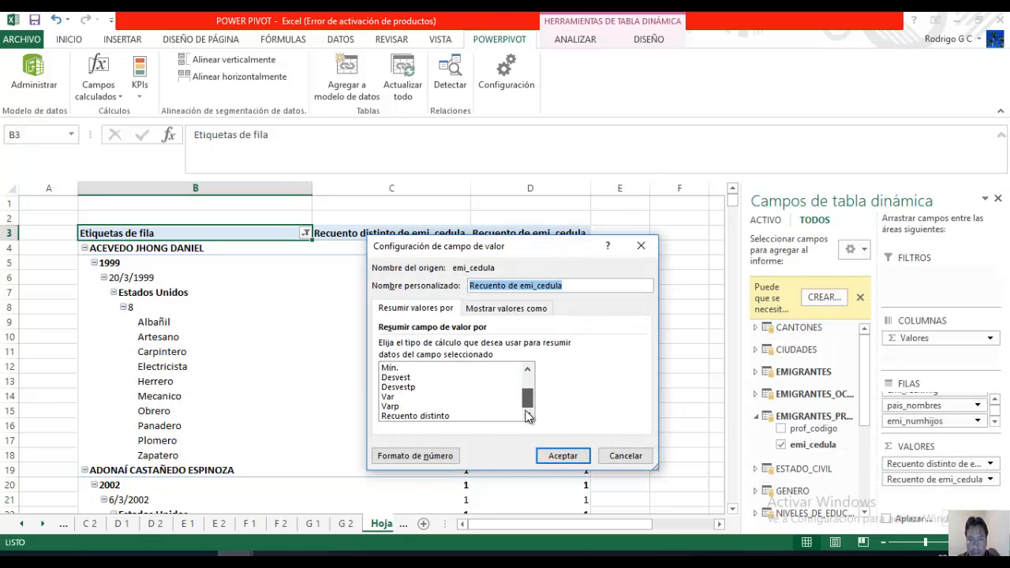
click(447, 415)
click(562, 455)
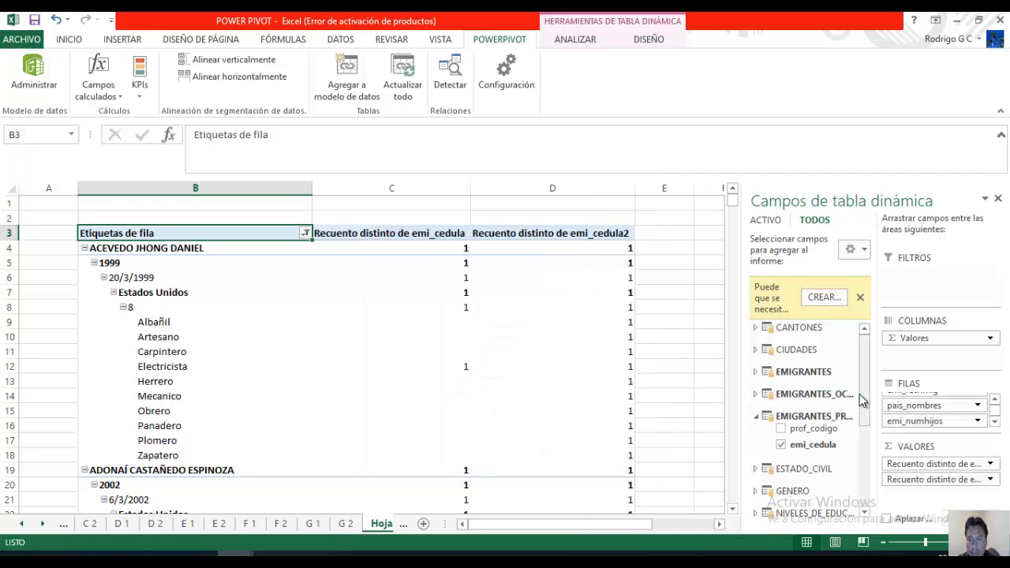
- Add prof_nombre of PROFESIONES to the pivot table rows below cou_nombres
click(755, 416)
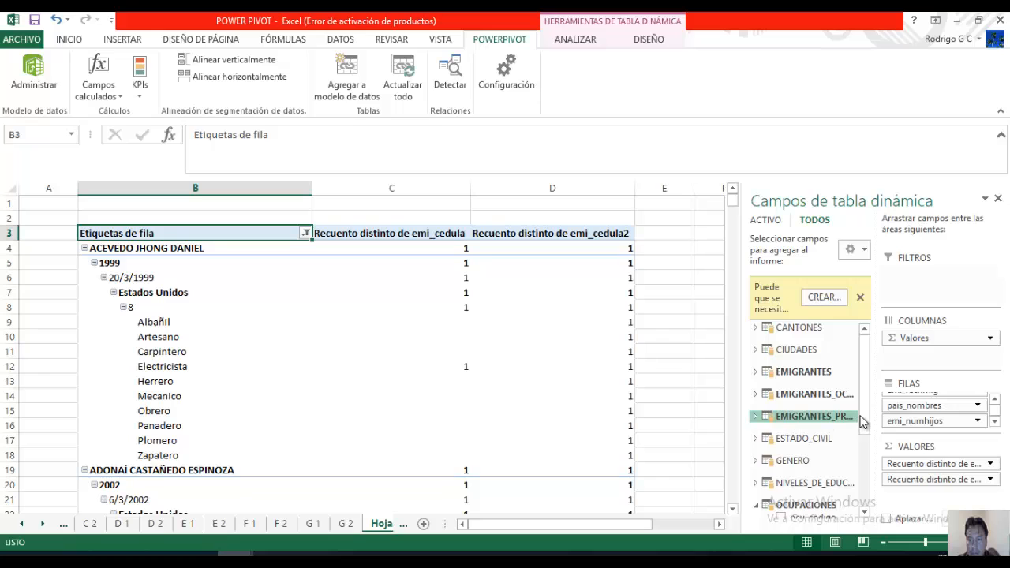
drag(861, 418, 937, 430)
click(800, 480)
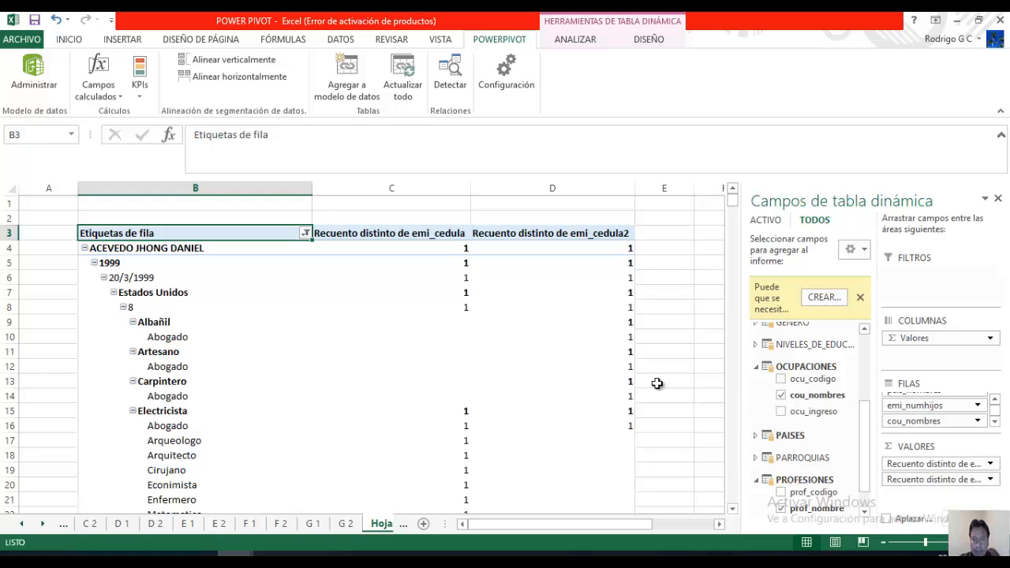
scroll(544, 379, down, 1)
scroll(673, 366, up, 1)
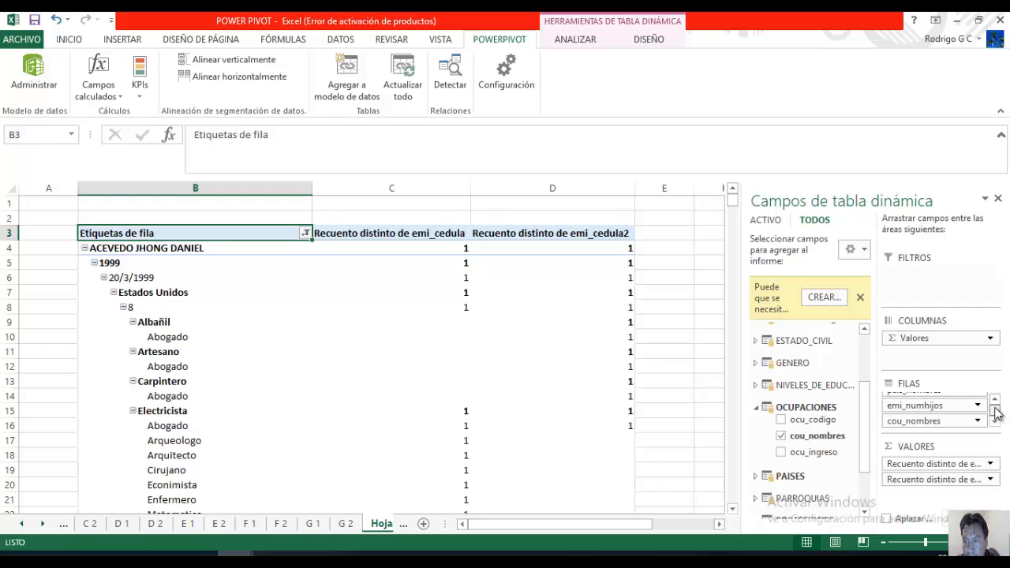
- Set the emi_nombres row field to no subtotals (Ninguno) and show its item labels in tabular format
click(995, 400)
click(995, 400)
click(995, 400)
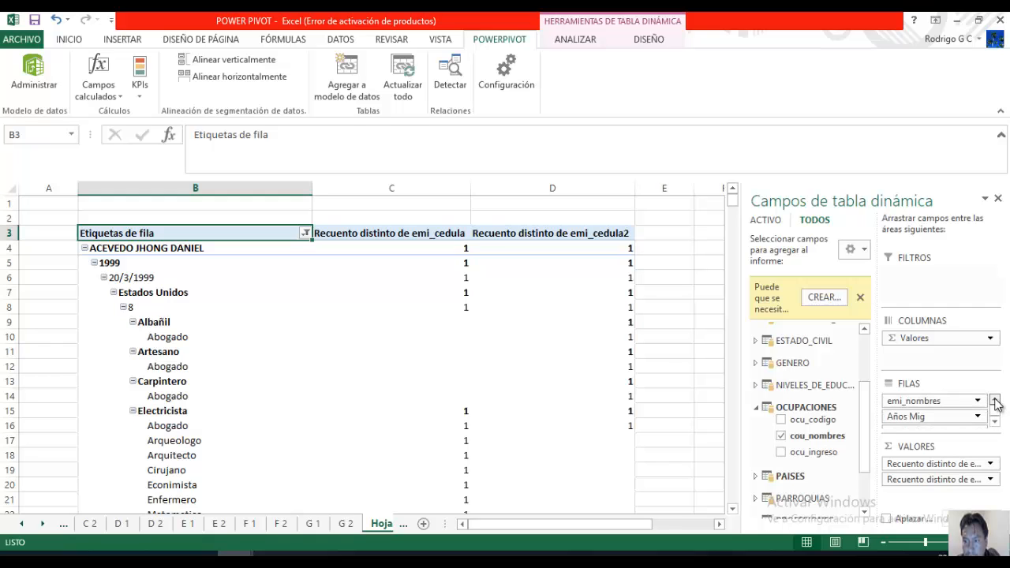
click(925, 402)
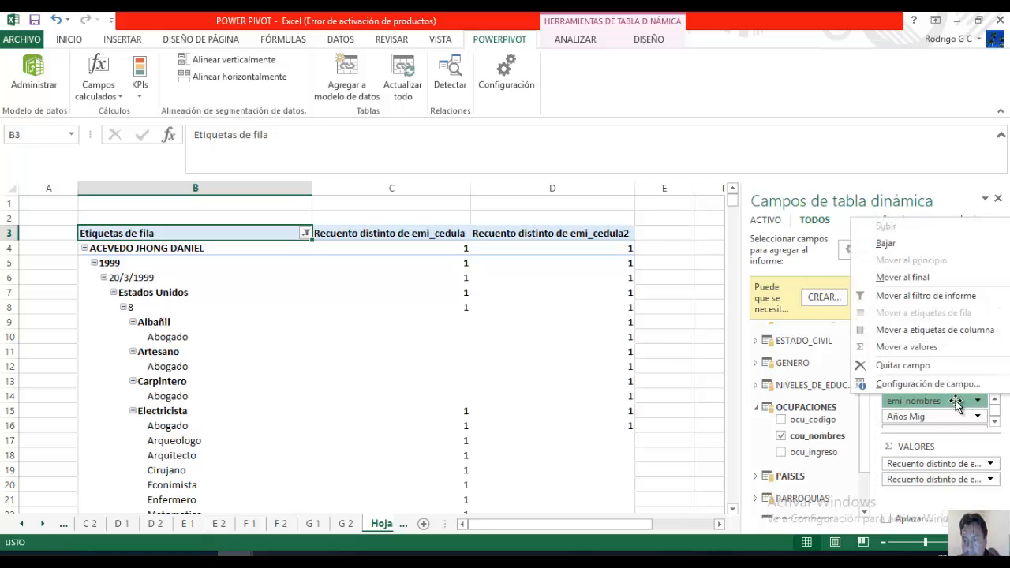
click(917, 385)
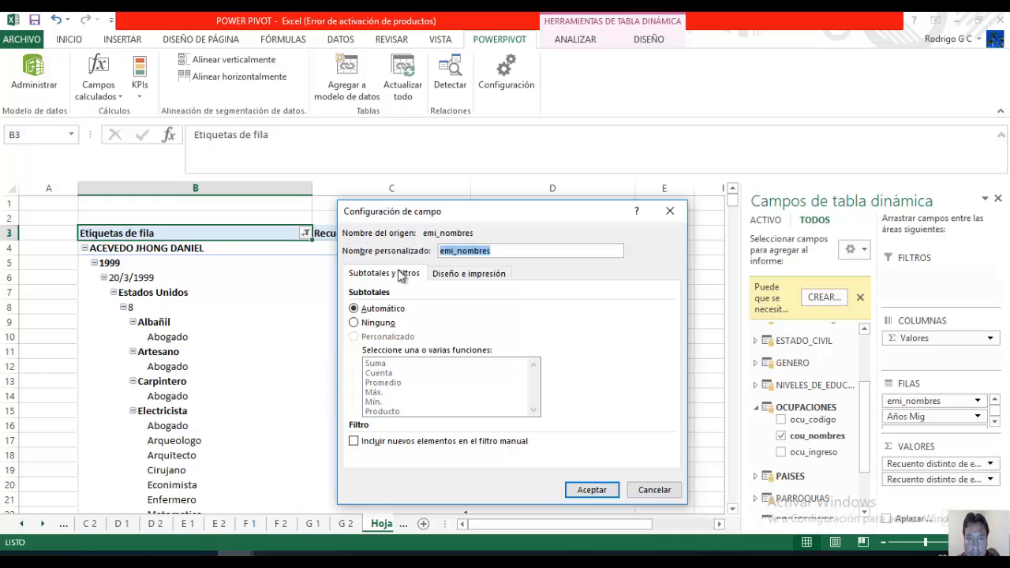
click(354, 322)
click(461, 273)
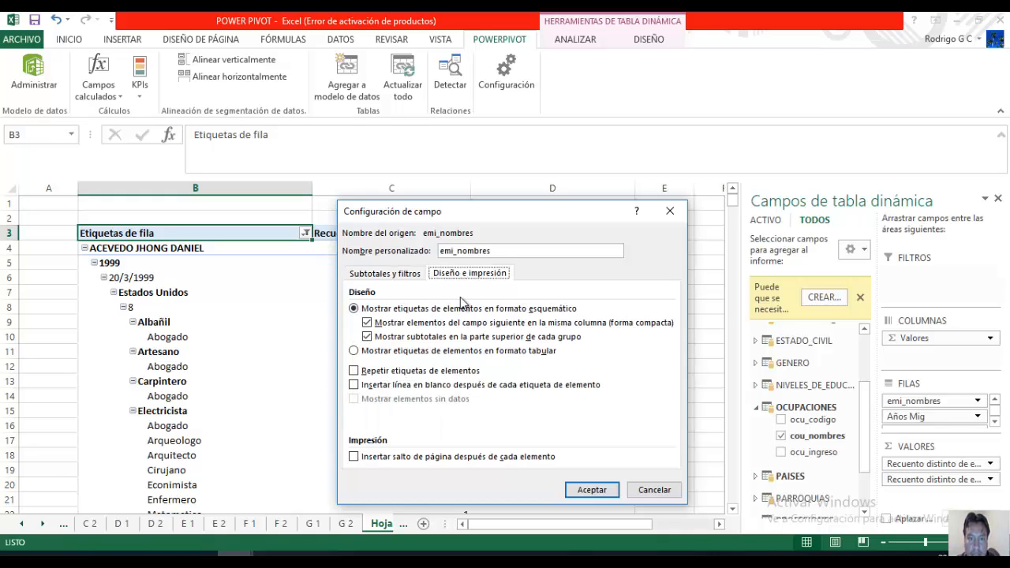
click(387, 352)
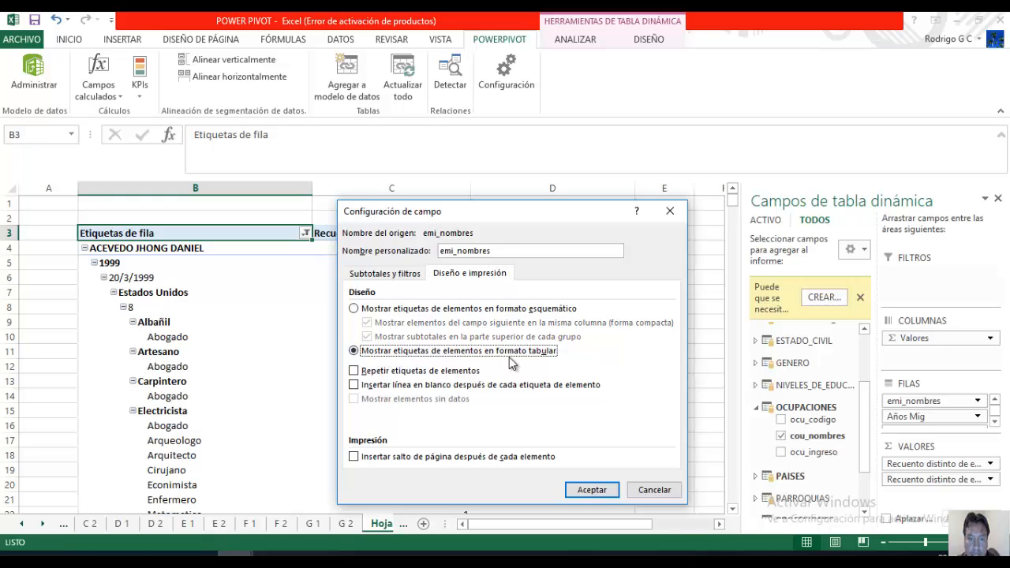
click(590, 487)
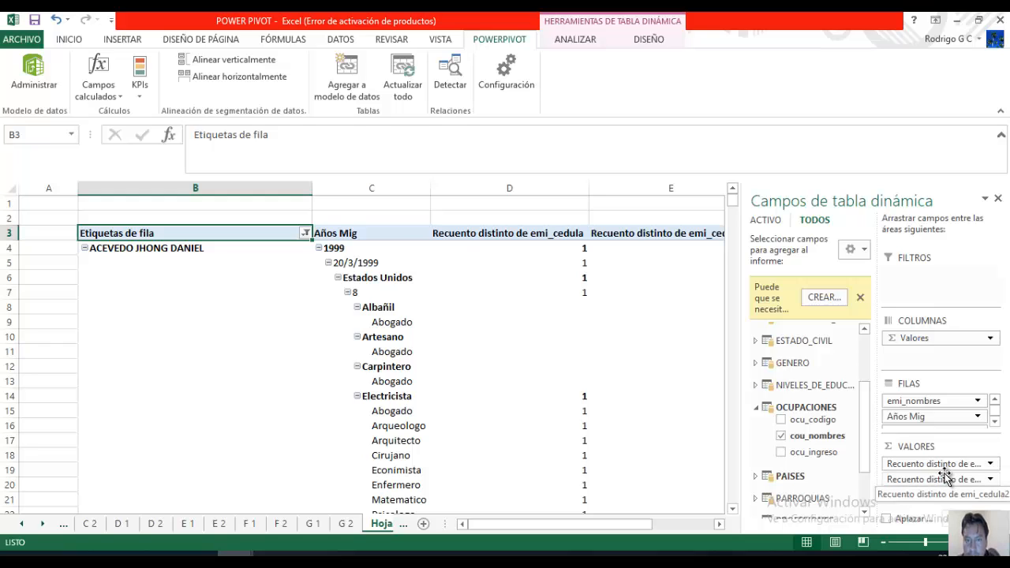
- Set the Años Mig row field to no subtotals and display its item labels in tabular format
click(946, 417)
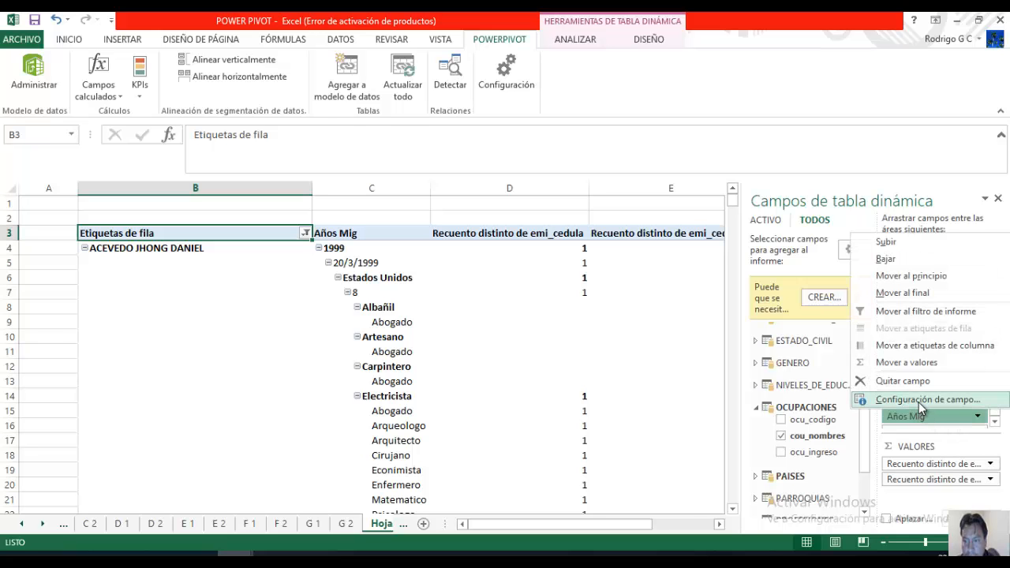
click(918, 402)
click(380, 323)
click(468, 273)
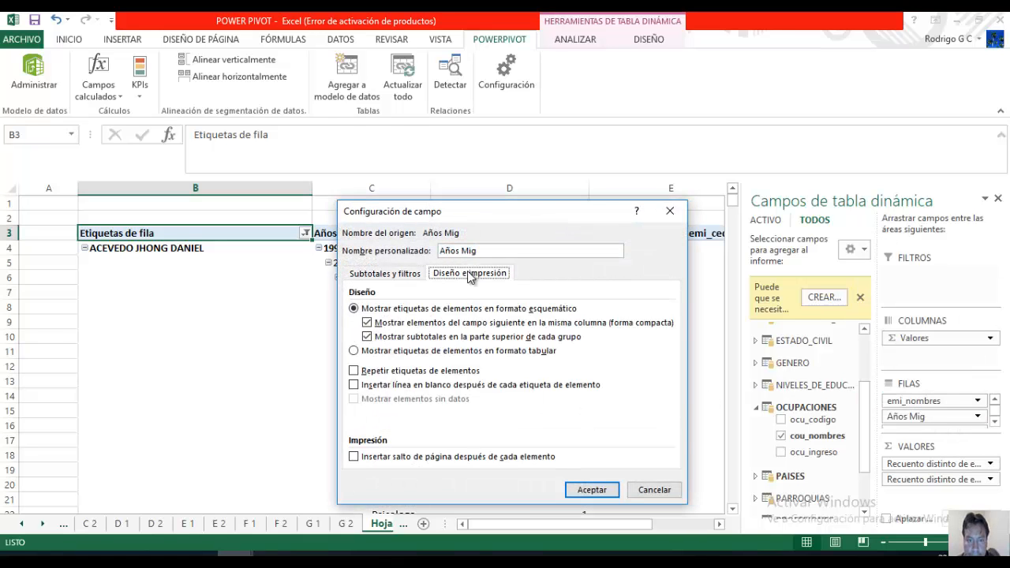
click(367, 351)
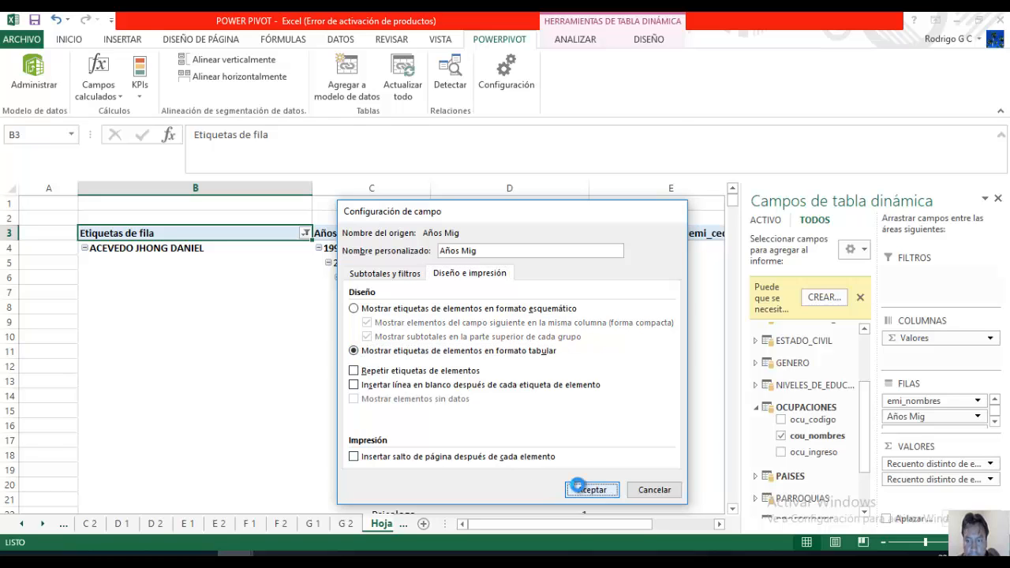
click(590, 489)
- Turn off subtotals for the emi_fechmig row field and show its item labels in tabular format
click(995, 423)
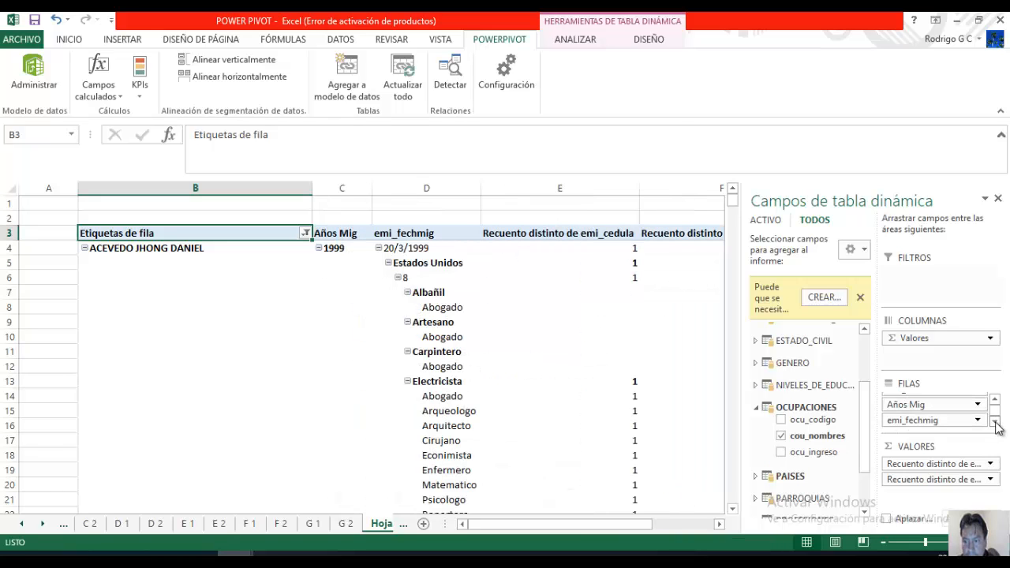
click(995, 423)
click(929, 408)
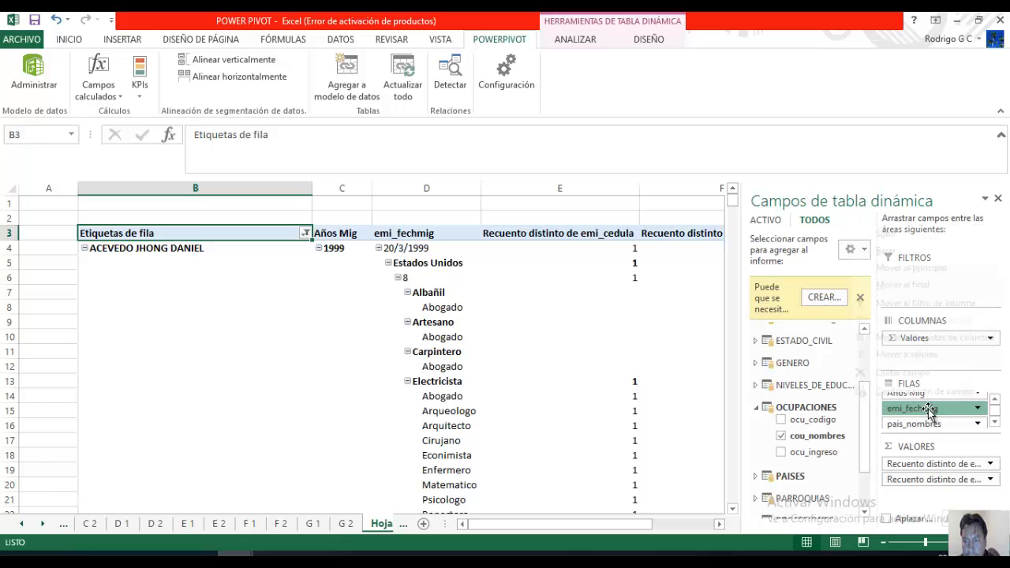
click(923, 388)
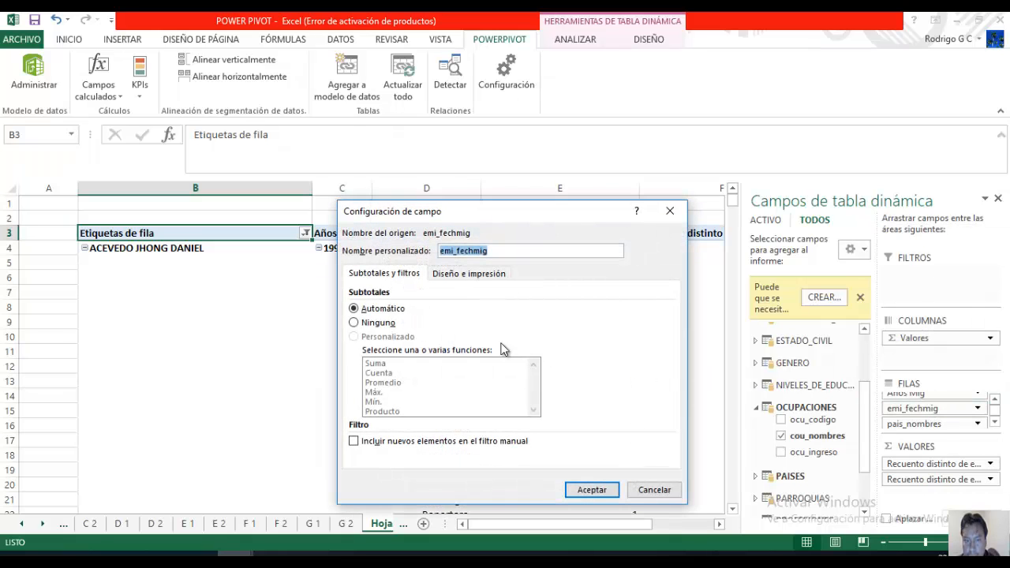
click(377, 325)
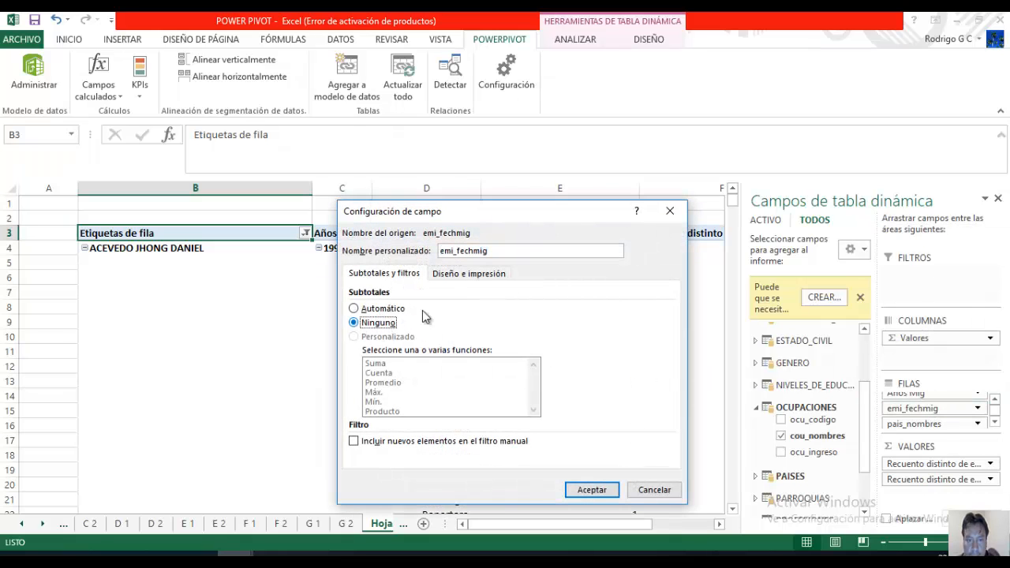
click(468, 276)
click(397, 351)
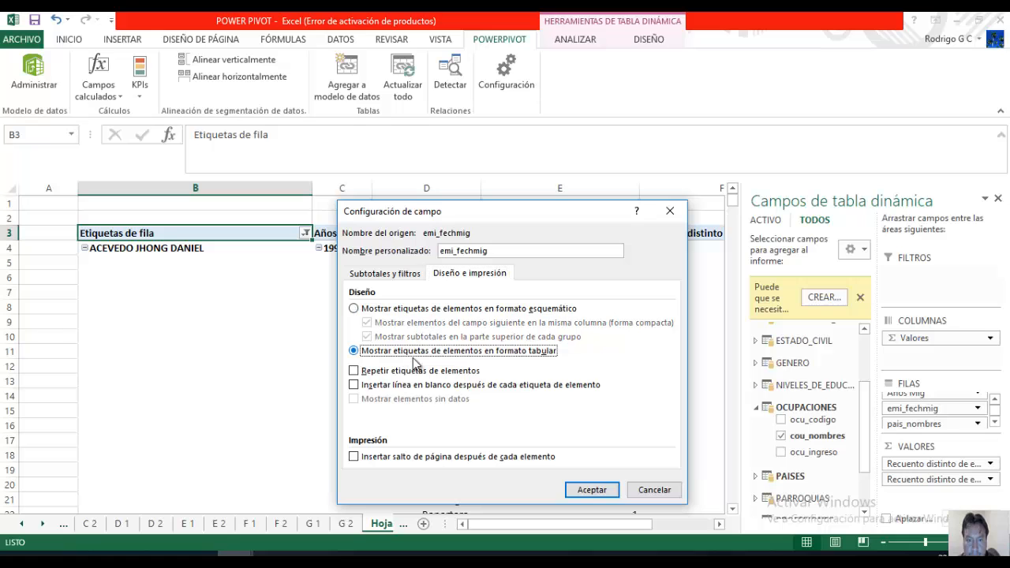
click(590, 489)
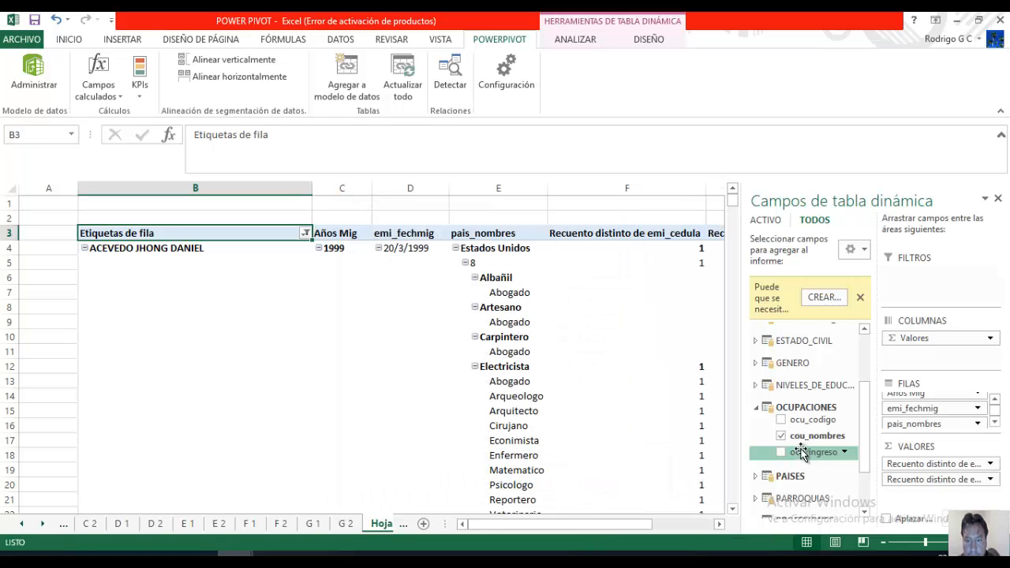
- Set the pais_nombres row field's subtotals to Ninguno and its item labels to tabular format
click(972, 426)
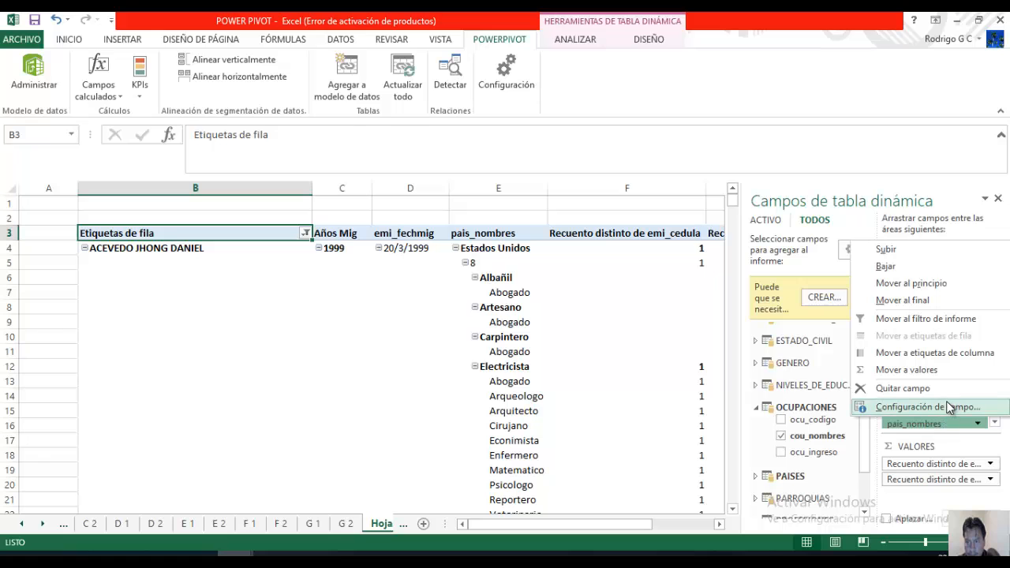
click(943, 405)
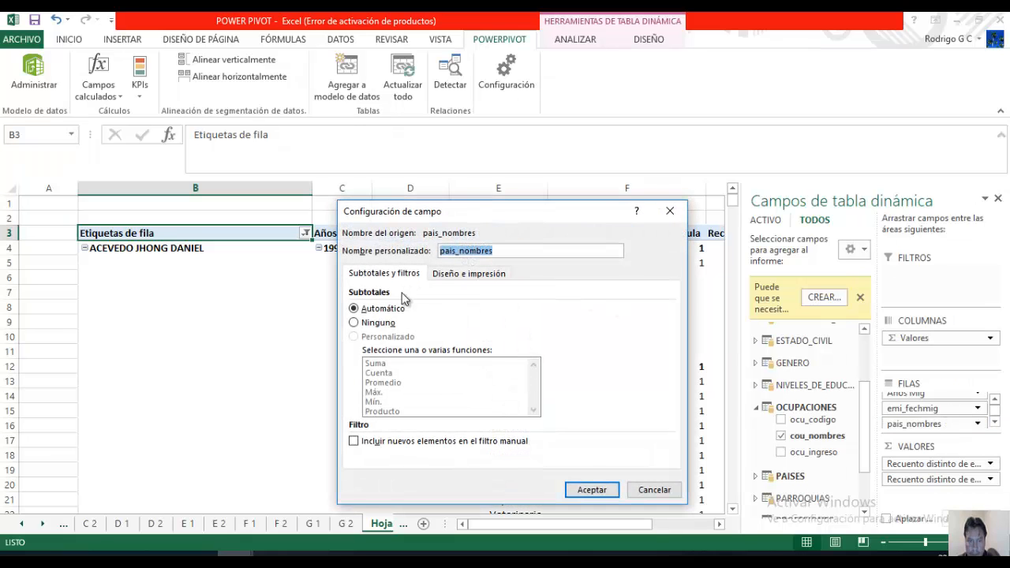
click(390, 322)
click(468, 274)
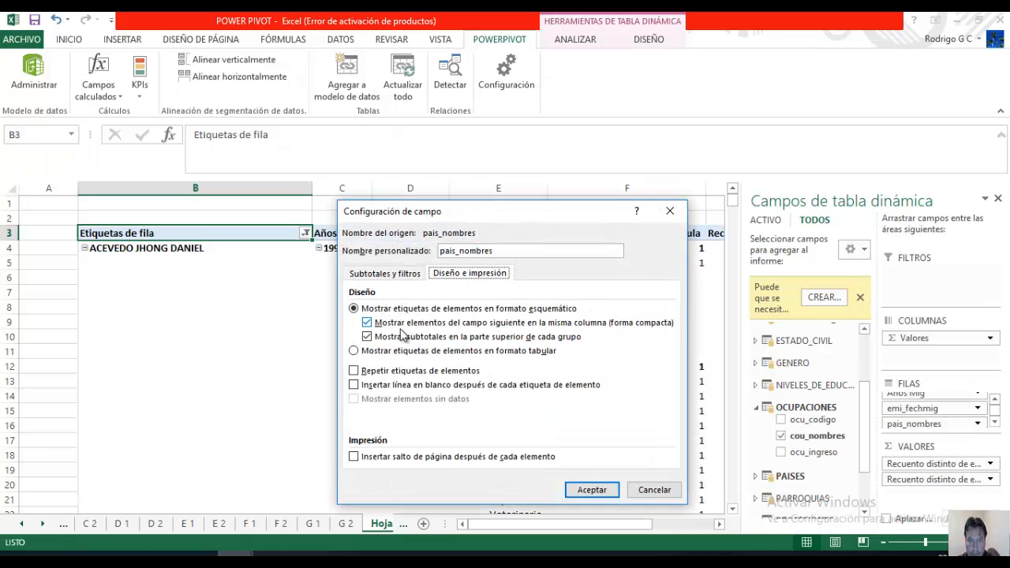
click(391, 351)
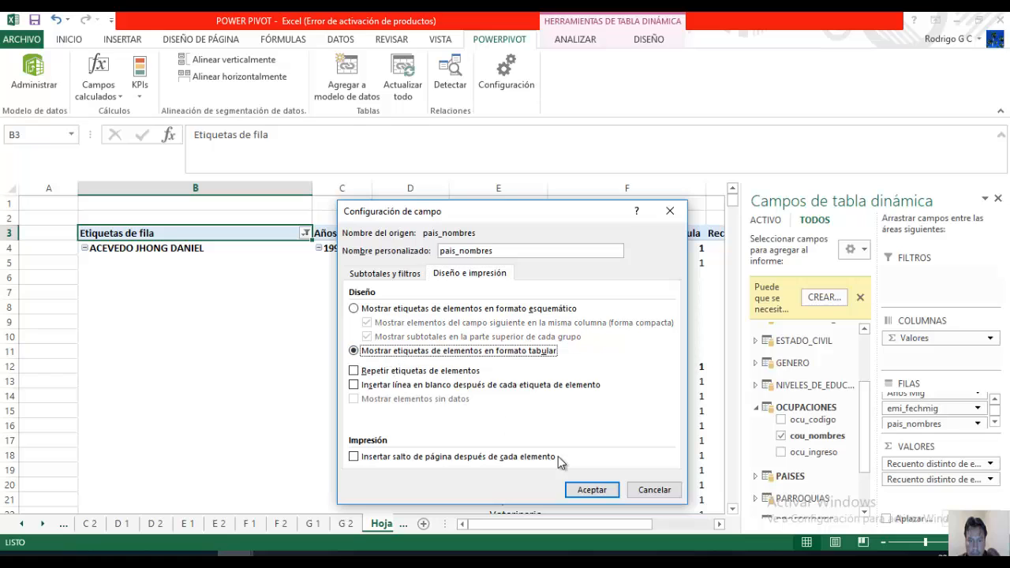
click(590, 489)
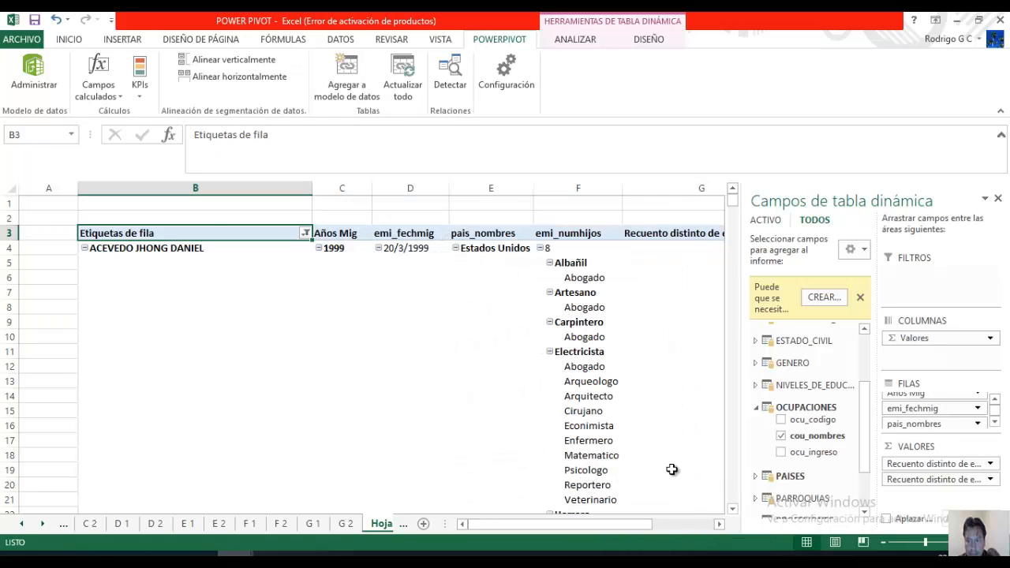
- Set the emi_numhijos row field's subtotals to Ninguno and show its item labels in tabular format
click(995, 421)
click(995, 421)
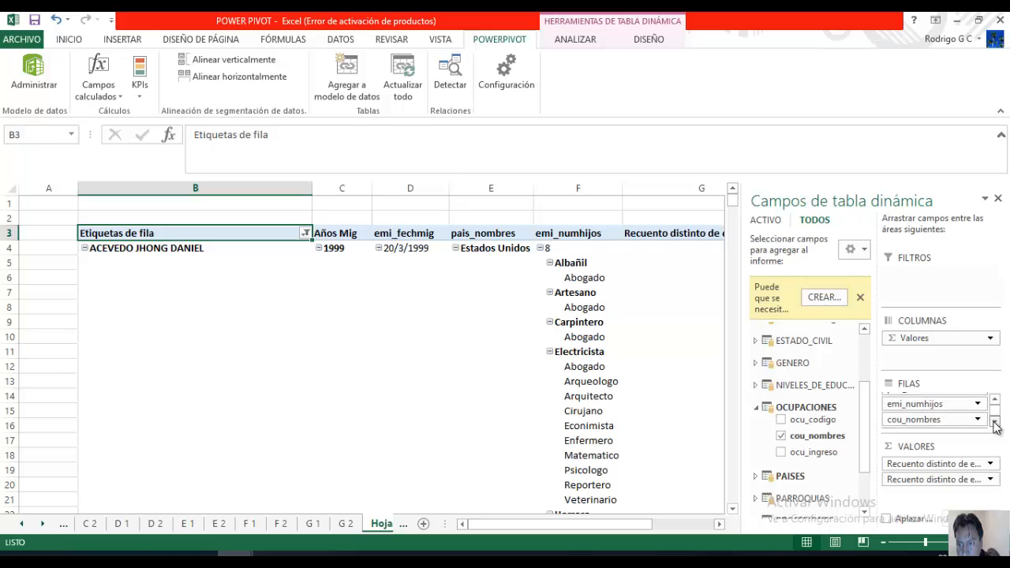
click(931, 404)
click(911, 387)
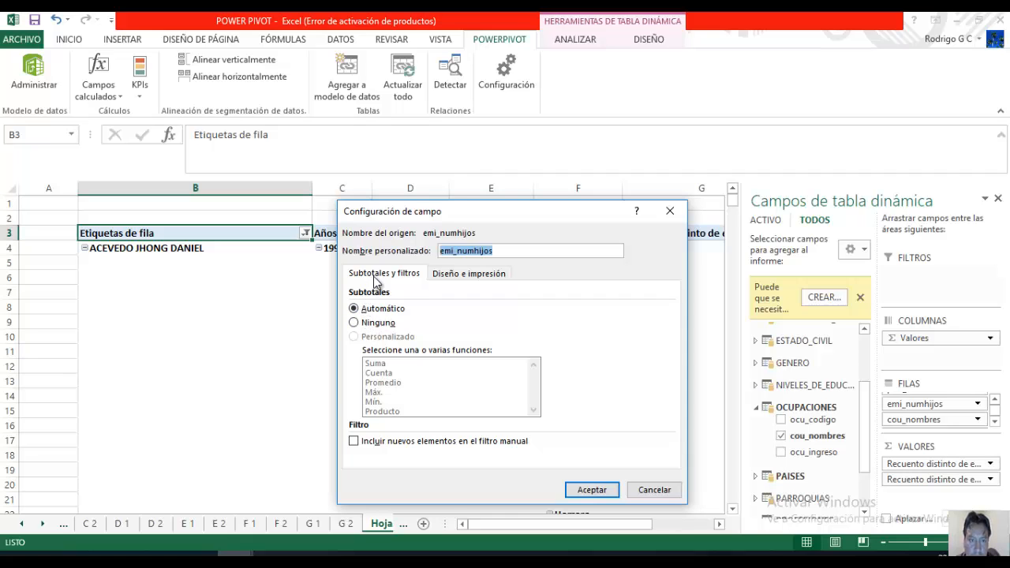
click(354, 323)
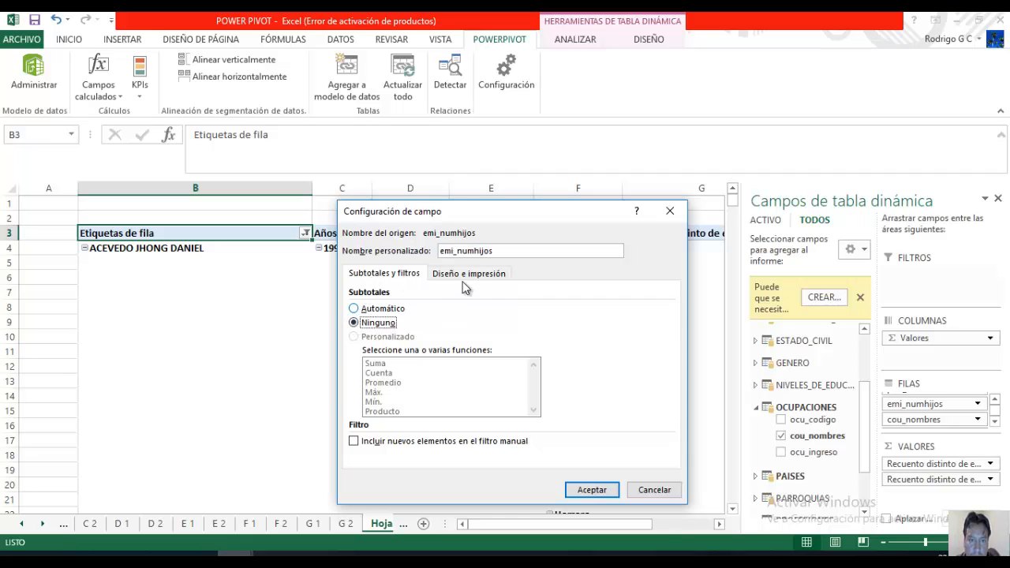
click(470, 274)
click(384, 355)
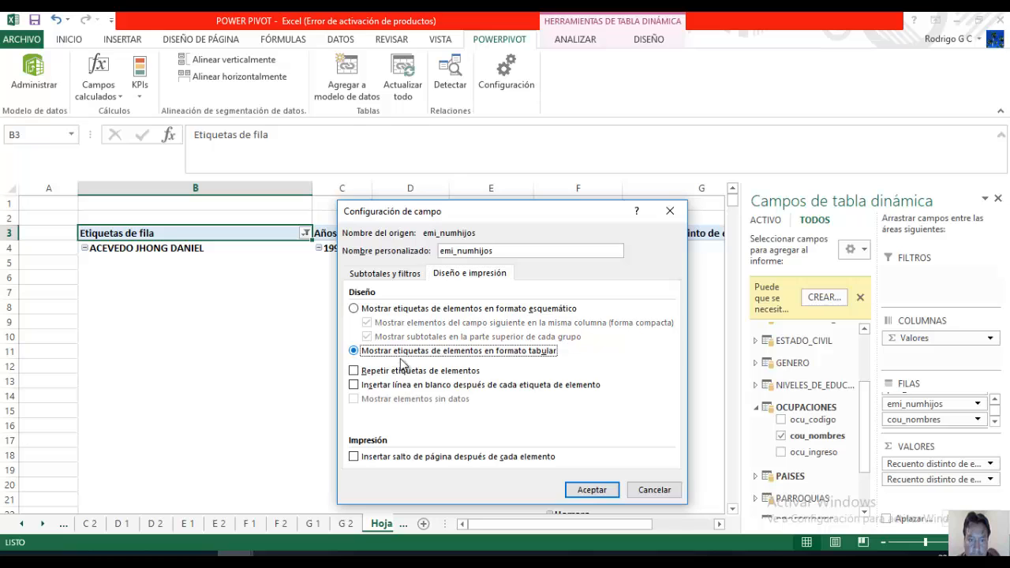
click(592, 489)
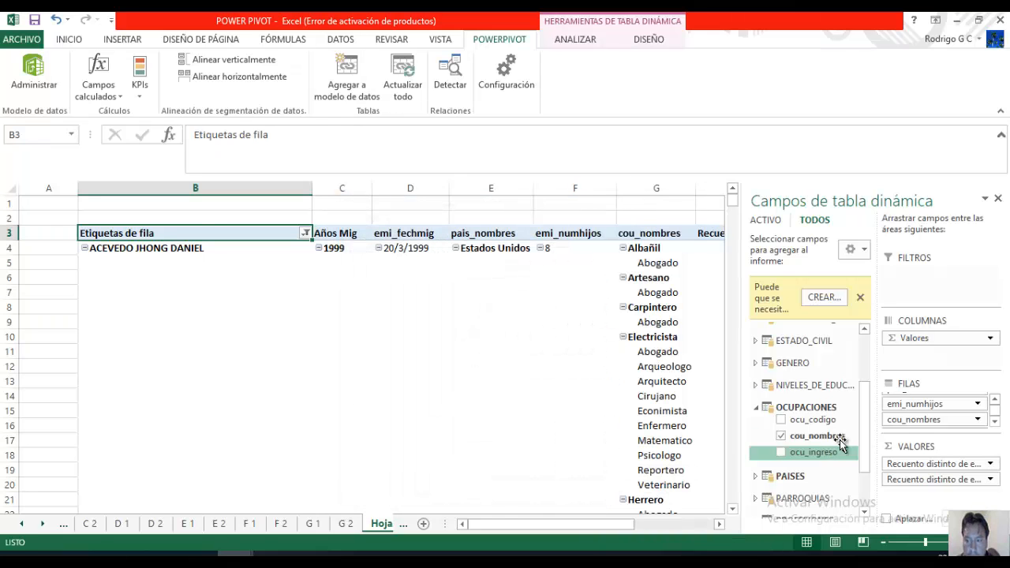
- Turn off subtotals for the cou_nombres row field and display its item labels in tabular format
click(947, 422)
click(895, 401)
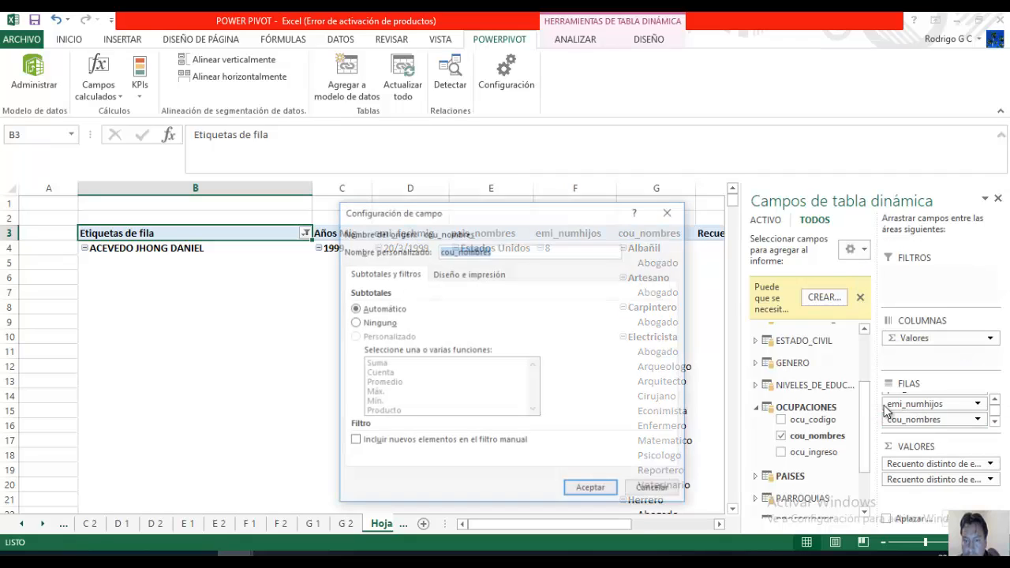
click(360, 325)
click(465, 275)
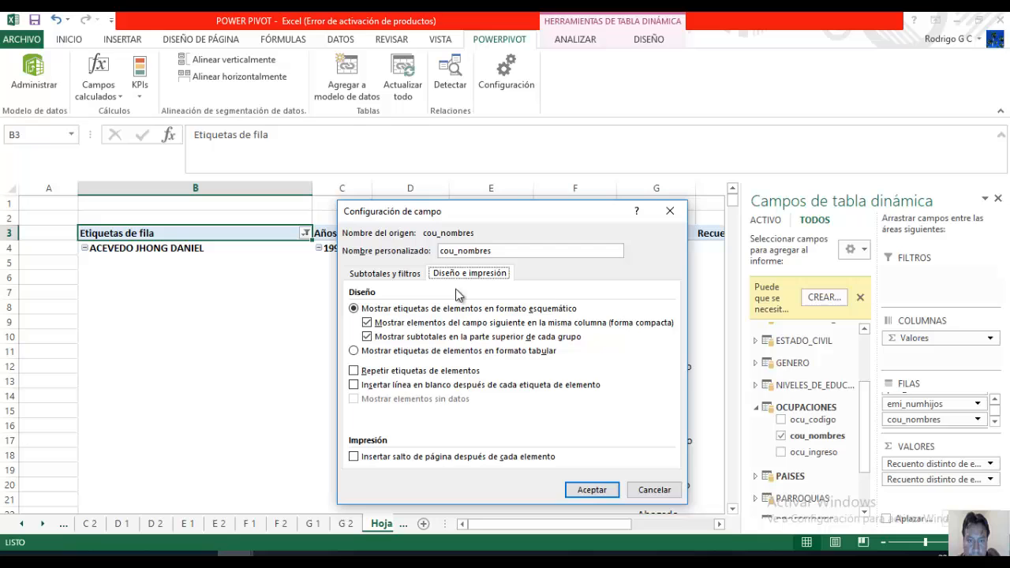
click(363, 354)
click(591, 489)
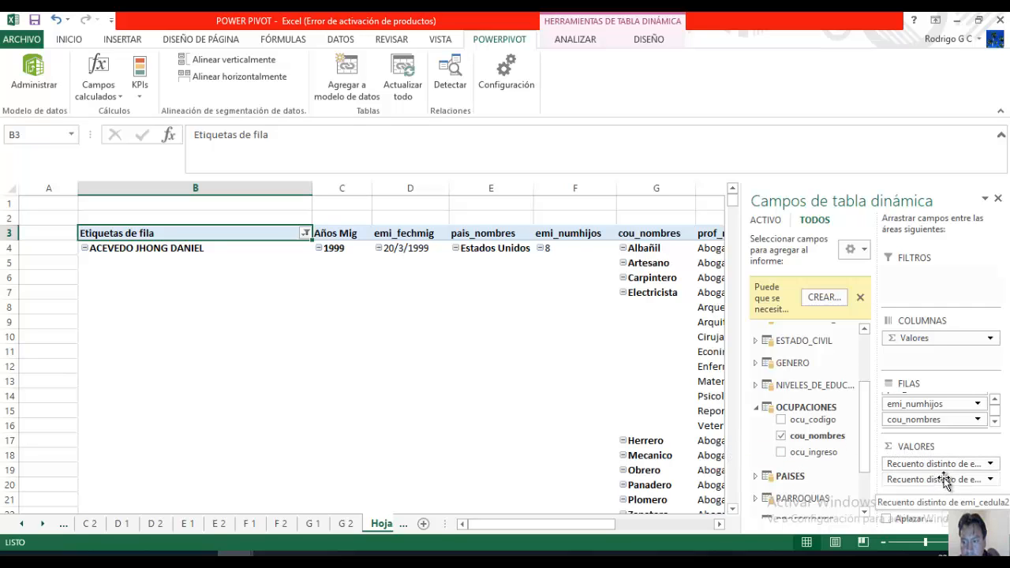
- Set the prof_nombre row field to no subtotals (Ninguno) with item labels in tabular format
click(995, 422)
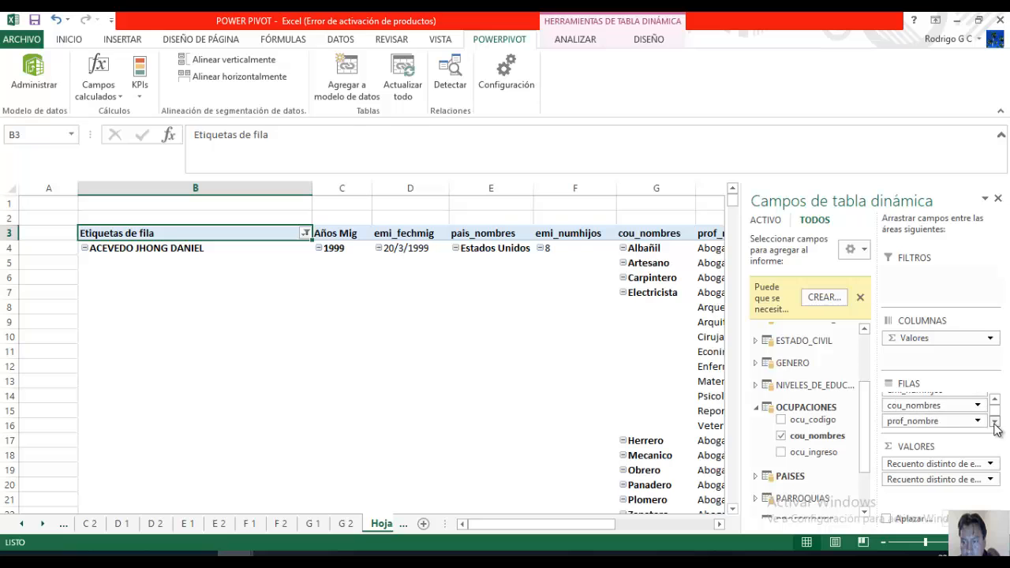
click(937, 421)
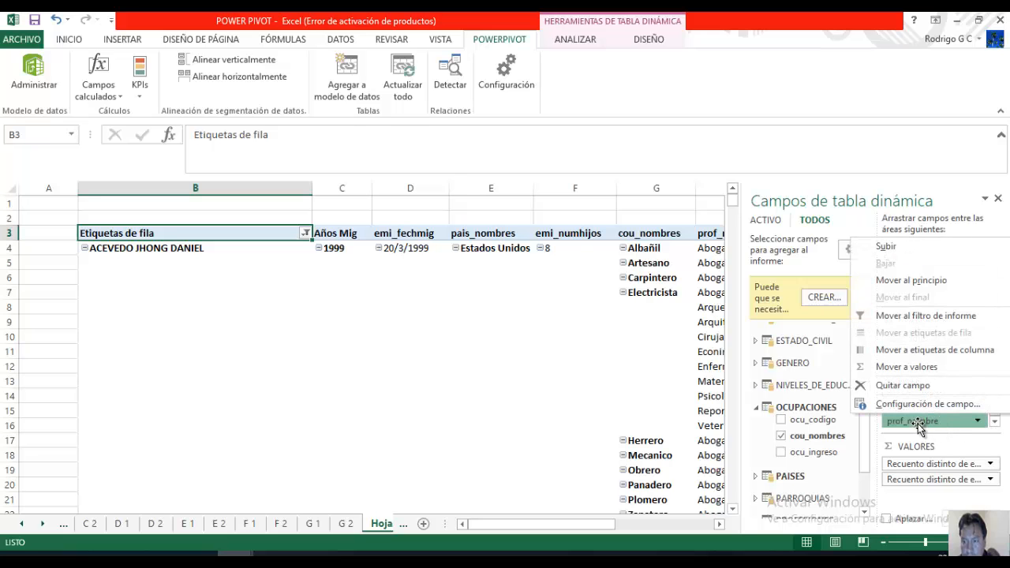
click(918, 404)
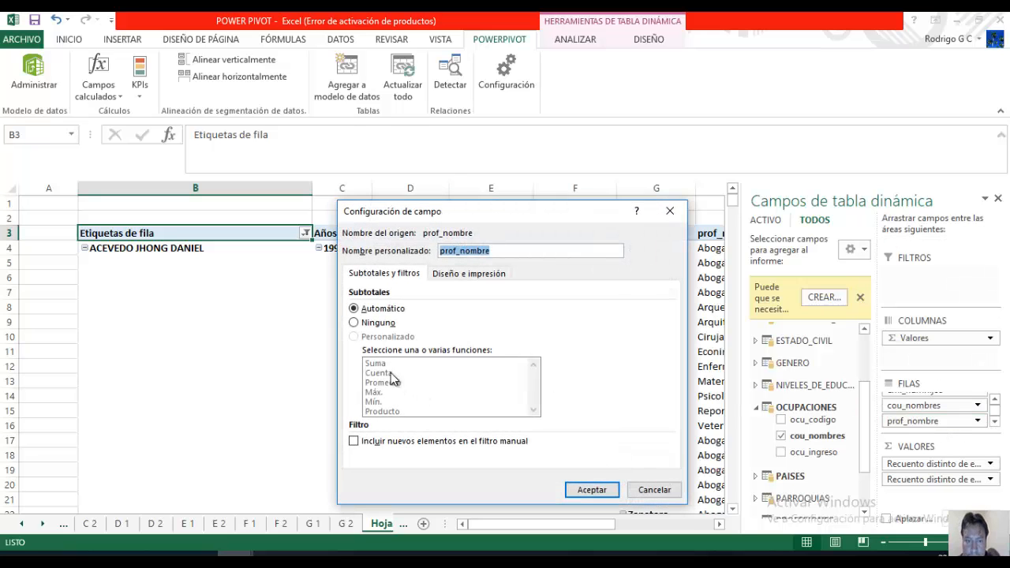
click(377, 324)
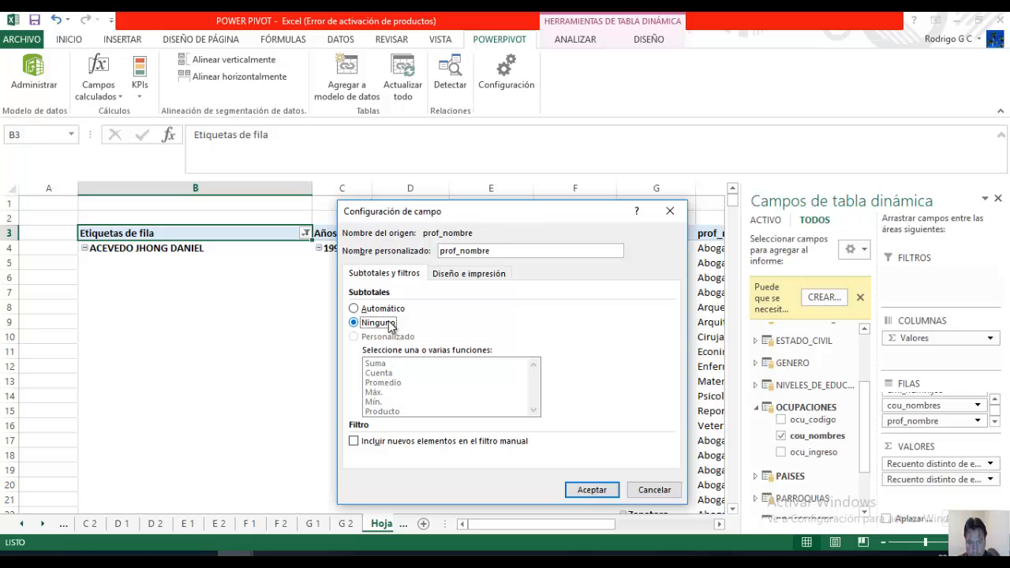
click(456, 274)
click(391, 350)
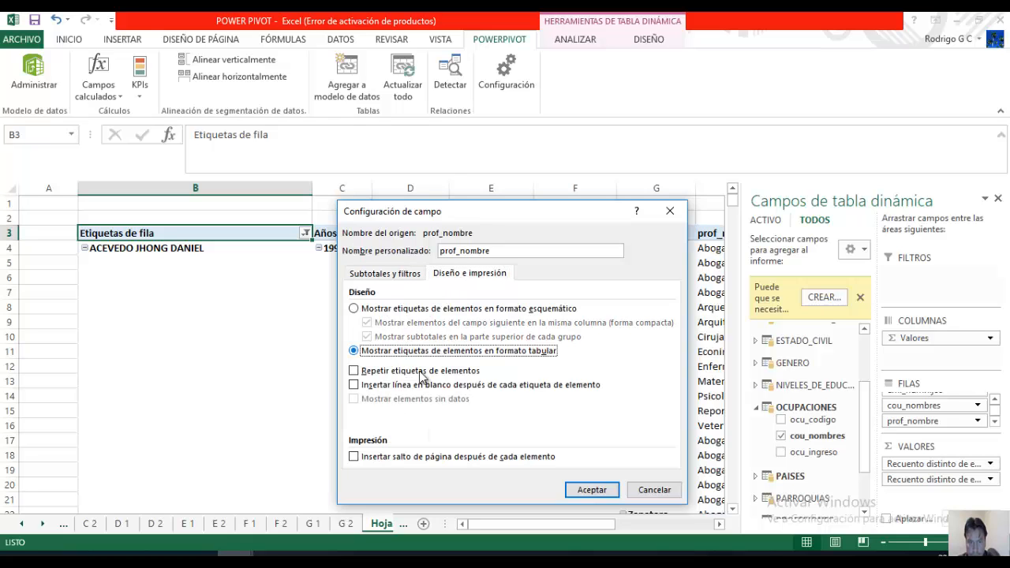
click(591, 490)
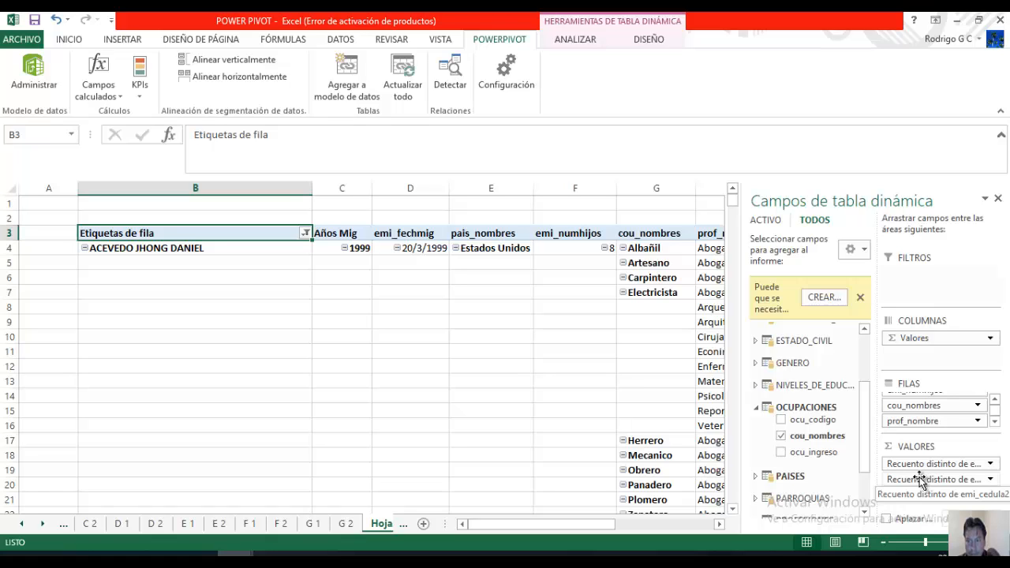
- Remove Recuento distinto de emi_cedula2 from the pivot table's values and dismiss the notice about creating relationships
drag(919, 479, 823, 486)
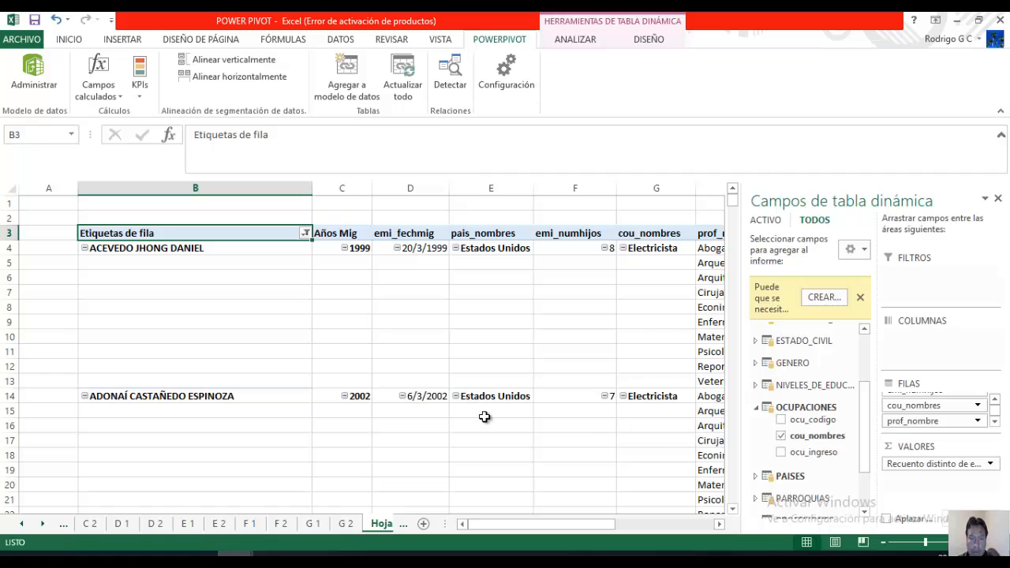
scroll(491, 421, down, 1)
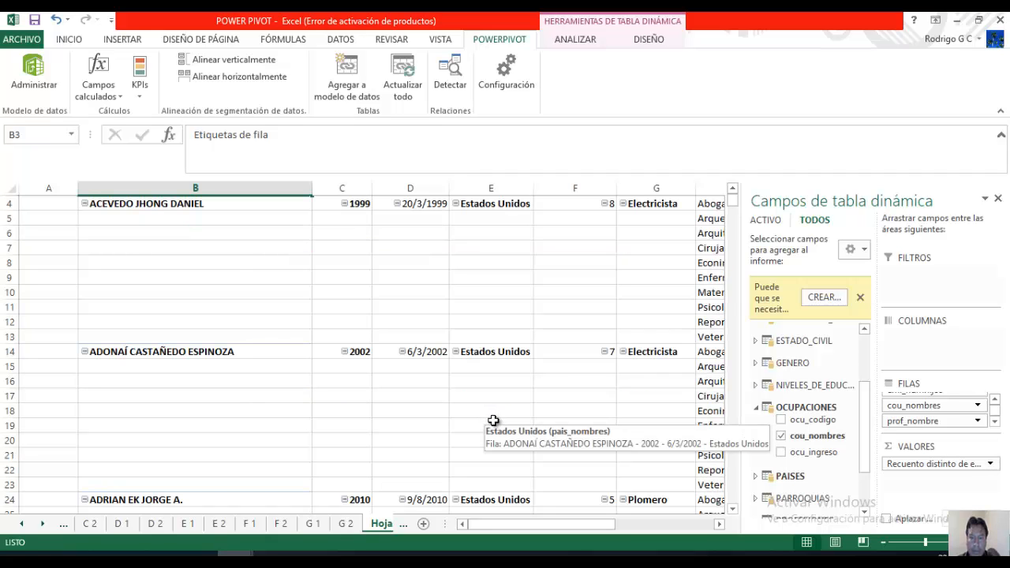
click(860, 298)
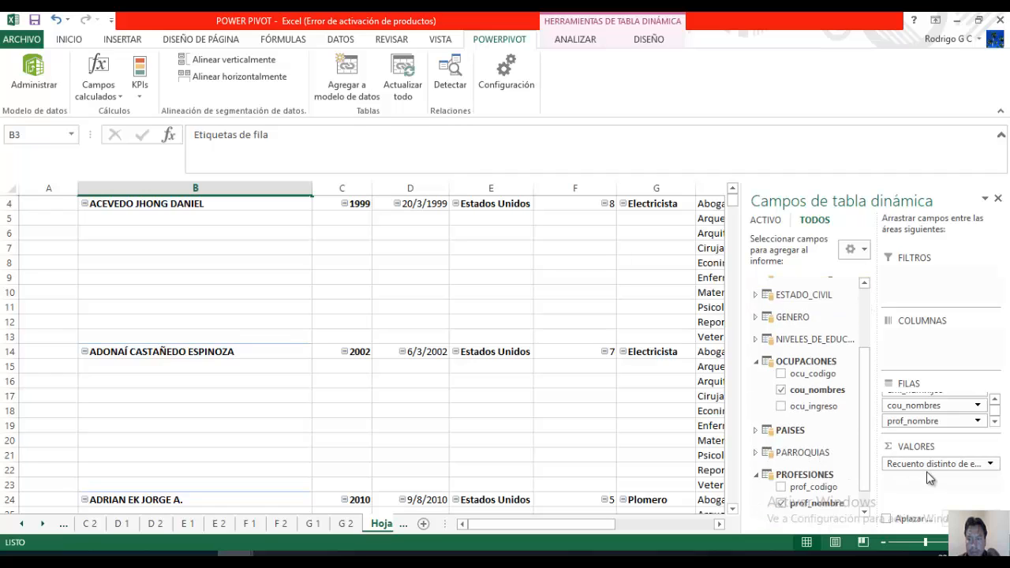
- Remove the prof_nombre field from the pivot table's rows
drag(864, 445, 865, 389)
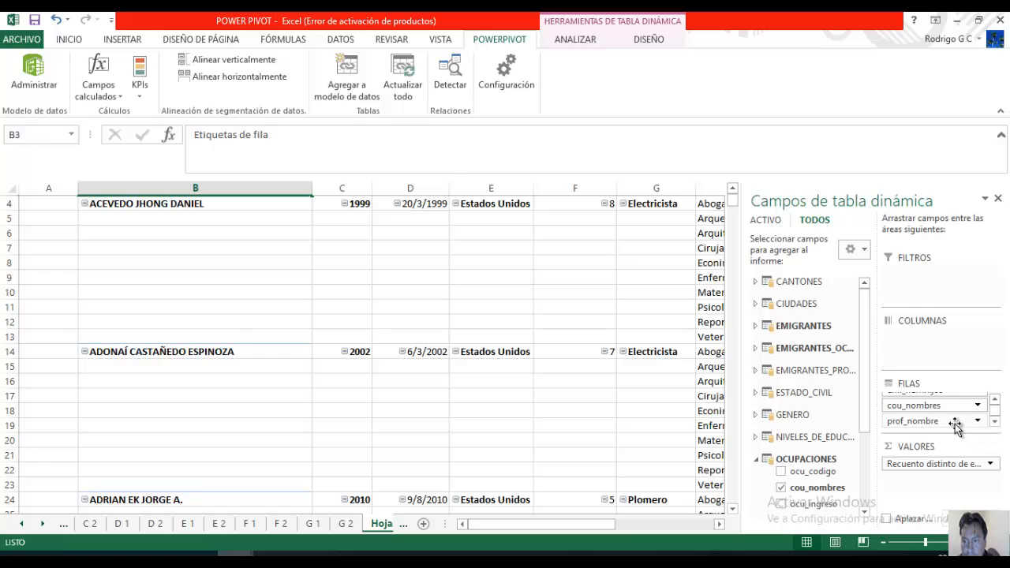
drag(950, 420, 826, 434)
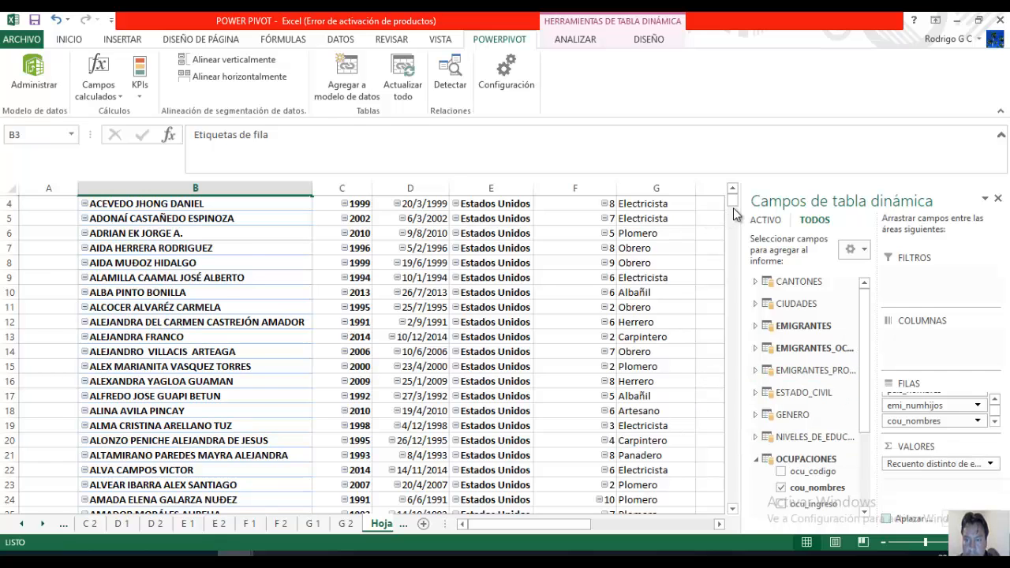
- Review the pivot table's rows, checking each emigrant's year, date, country, number of children, occupation and distinct count
scroll(733, 207, up, 1)
drag(733, 207, 735, 250)
click(654, 369)
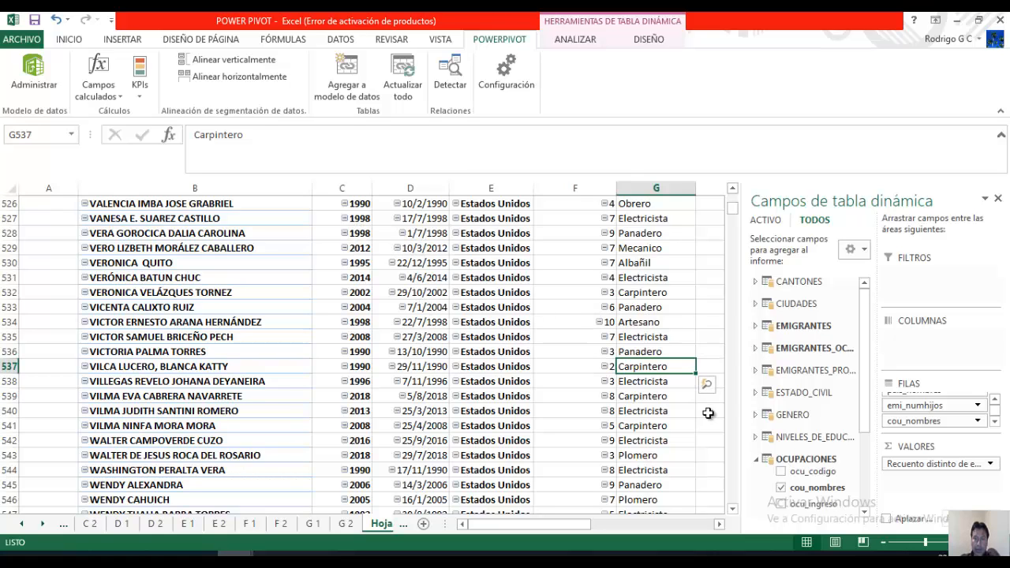
drag(734, 206, 734, 200)
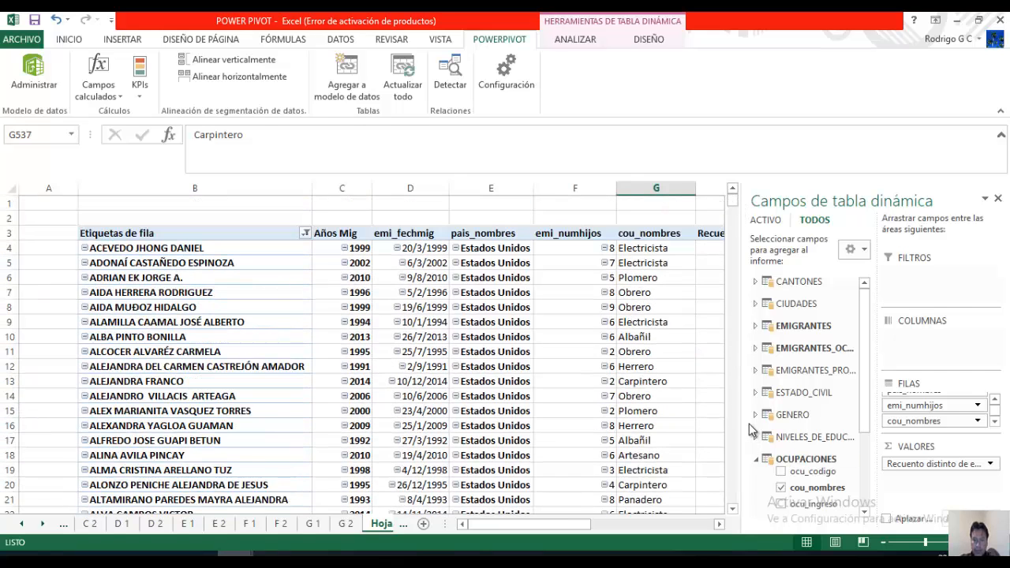
click(732, 509)
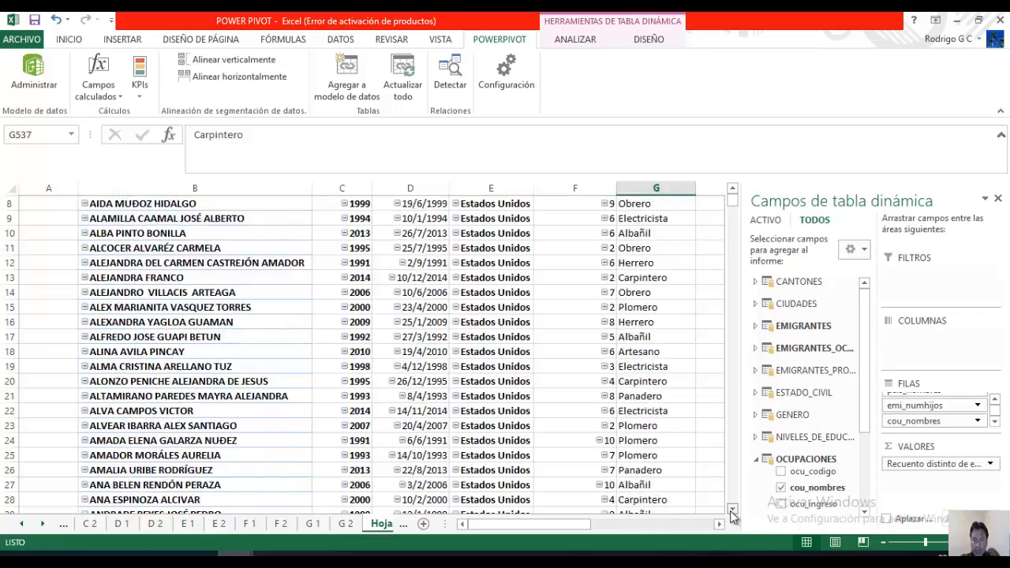
drag(732, 510, 732, 510)
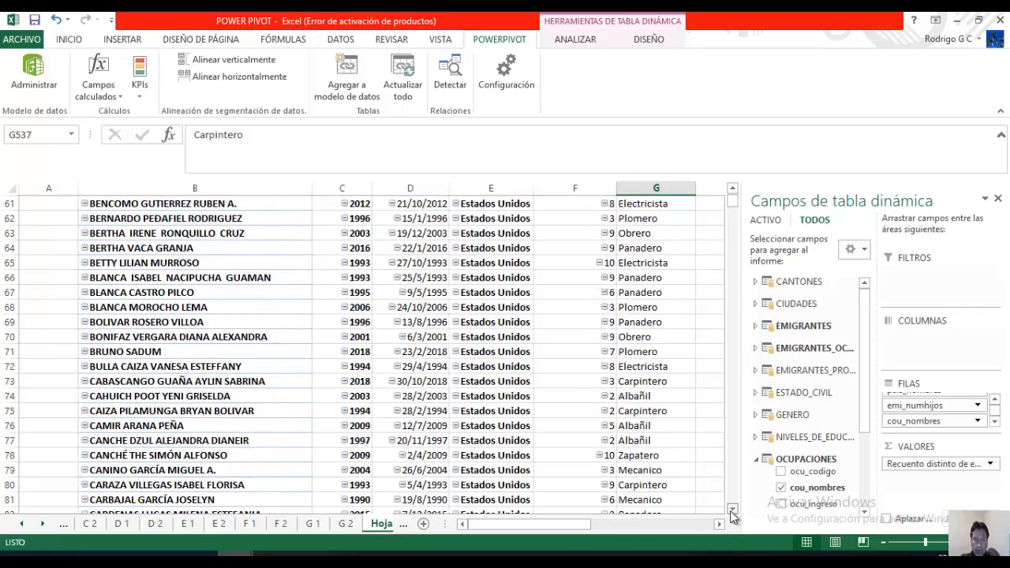
click(601, 475)
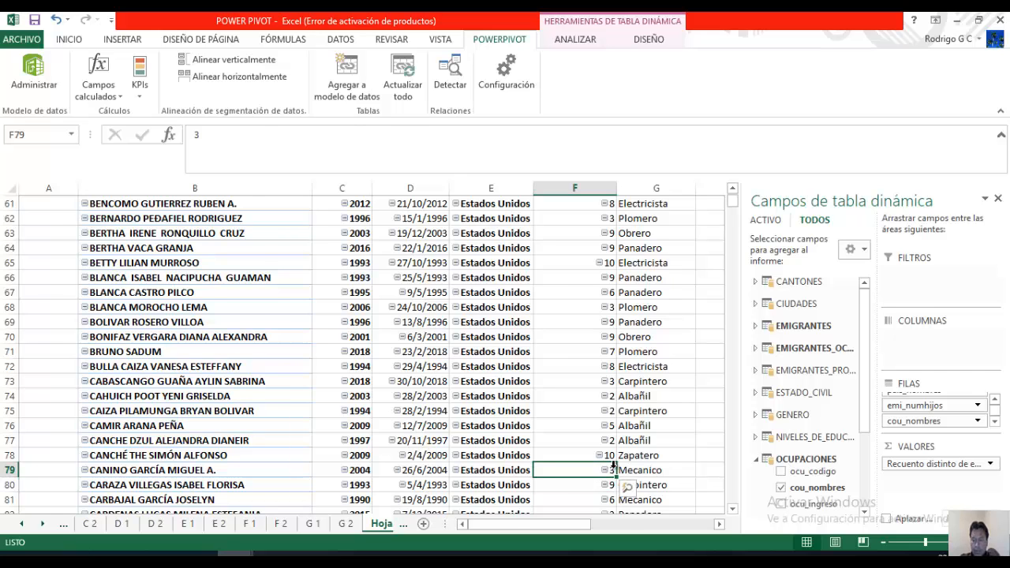
key(Right)
key(Right)
key(Down)
key(Down)
key(Down)
key(Down)
key(Down)
key(Down)
key(Down)
key(Down)
key(Down)
key(Down)
key(Down)
key(Down)
key(Down)
key(Down)
key(Down)
key(Down)
key(Down)
key(Down)
key(Down)
key(Down)
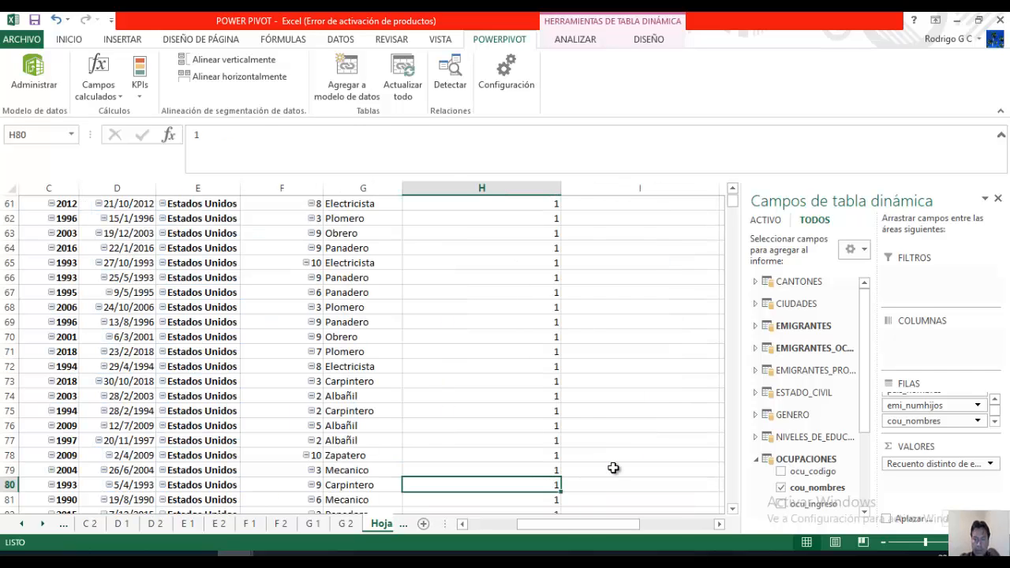
key(Down)
key(Down)
key(Down)
key(Down)
key(Down)
key(Down)
key(Down)
key(Down)
key(Down)
key(Down)
key(Down)
key(Down)
key(Down)
key(Down)
key(Down)
key(Down)
key(Down)
key(Down)
key(Down)
key(Down)
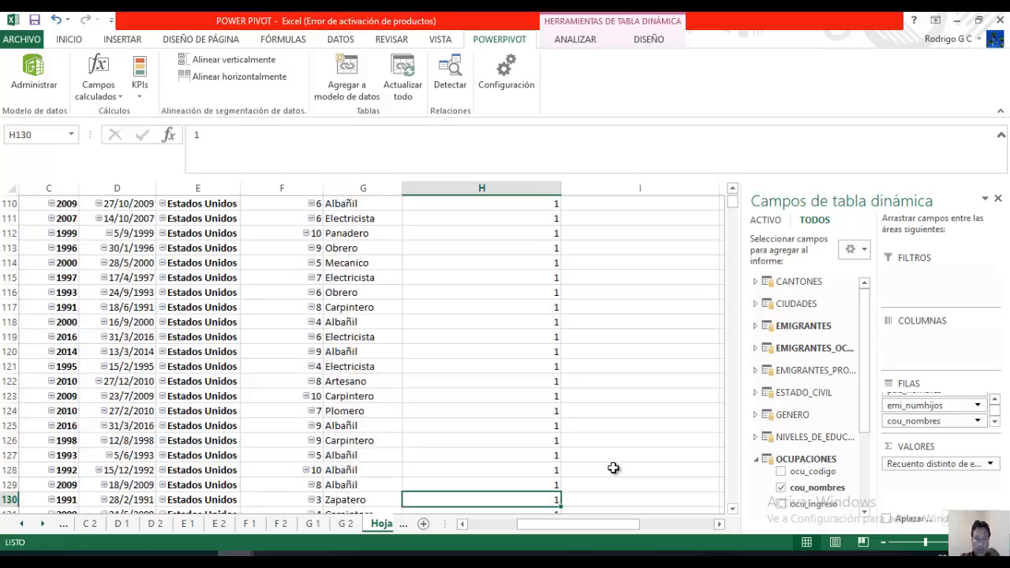
key(Down)
key(Down)
key(Down)
key(Down)
key(Down)
key(Down)
key(Down)
key(Down)
key(Down)
key(Down)
key(Down)
key(Down)
key(Down)
key(Down)
key(Down)
key(Down)
key(Down)
key(Down)
key(Down)
key(Down)
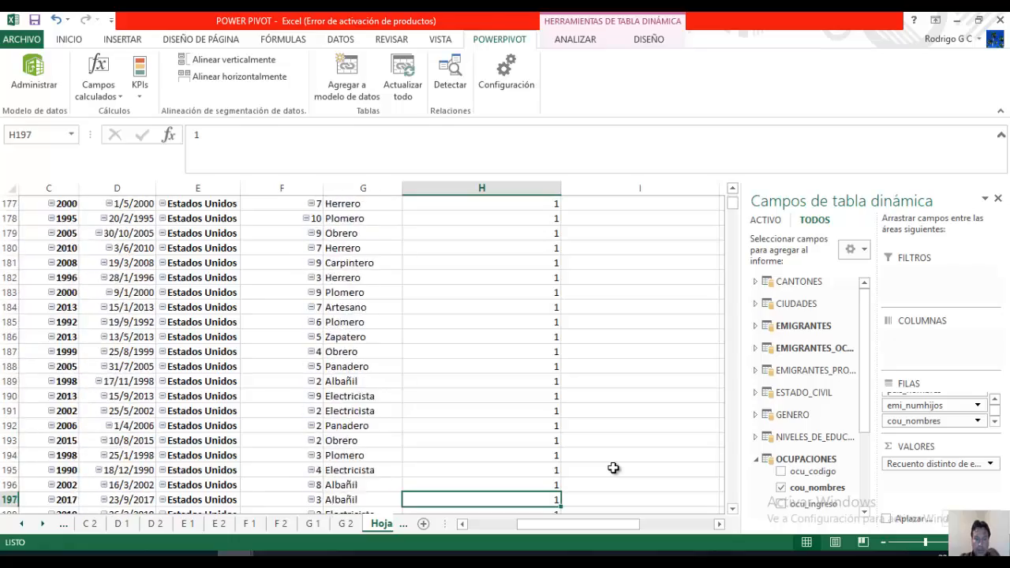
key(Down)
key(Down)
key(Down)
key(Down)
key(Down)
key(Down)
key(Down)
key(Down)
key(Down)
key(Down)
key(Down)
key(Down)
key(Down)
key(Down)
key(Down)
key(Down)
key(Down)
key(Down)
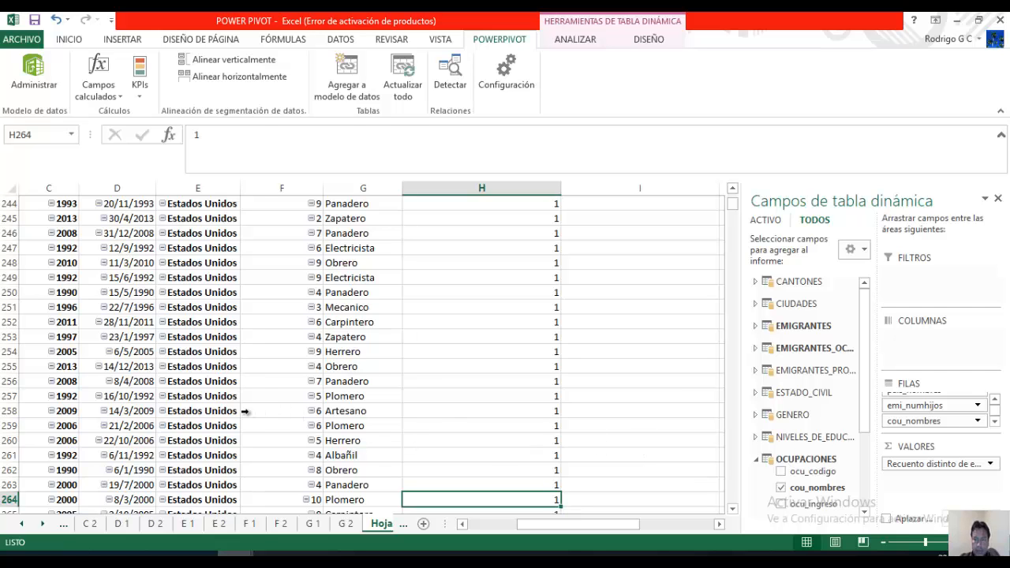
scroll(241, 406, down, 20)
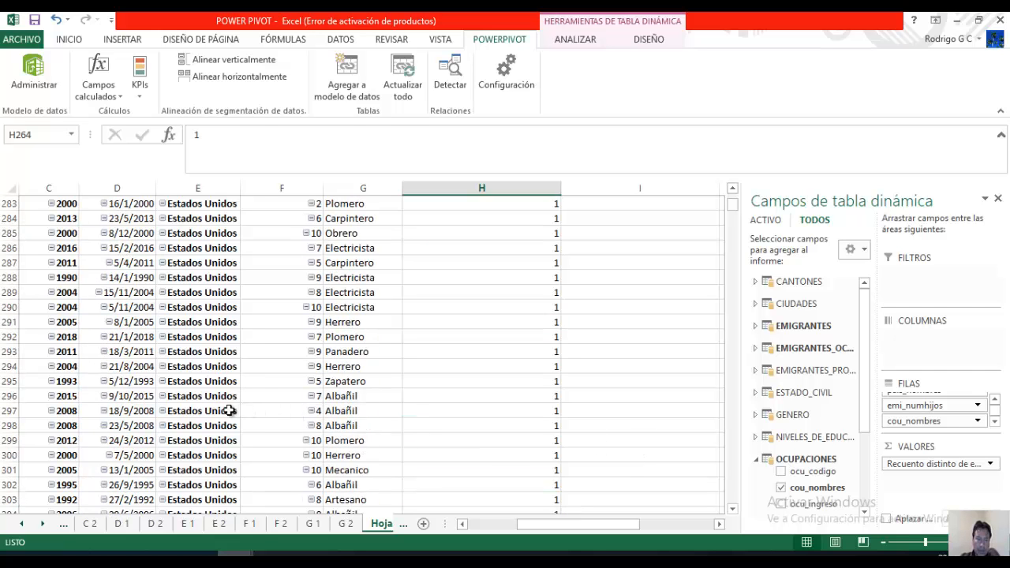
scroll(210, 418, down, 1)
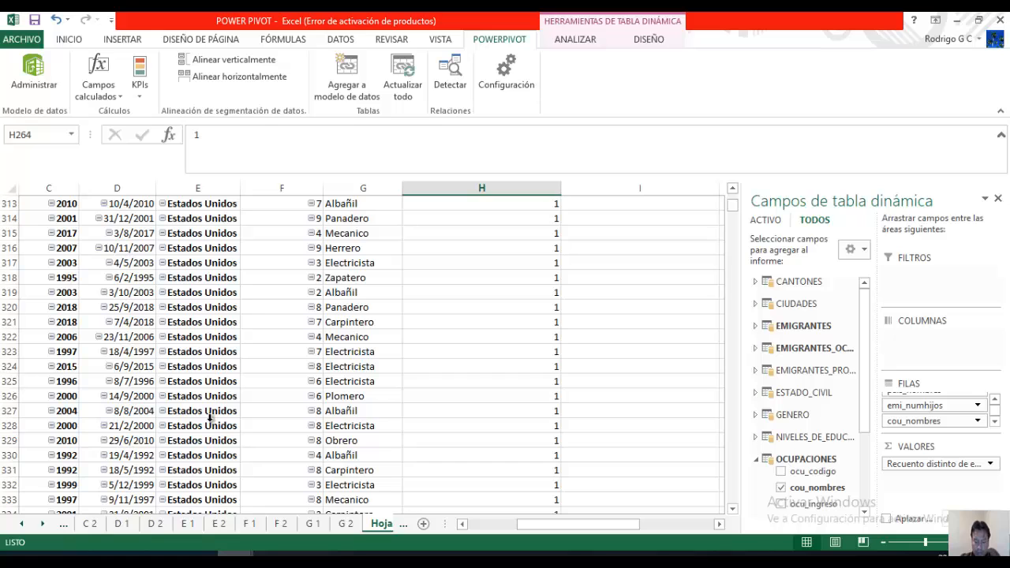
scroll(209, 418, down, 9)
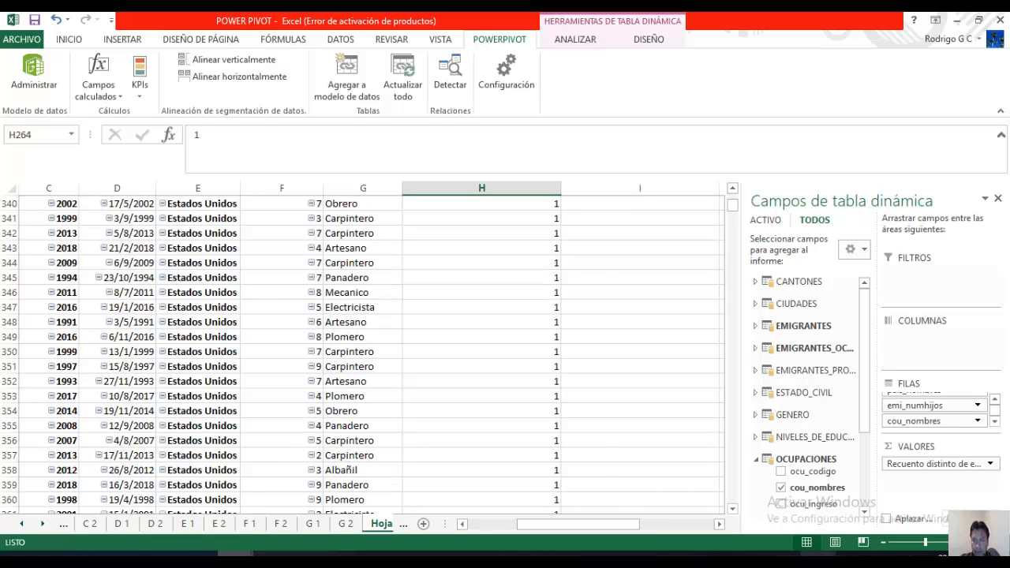
click(634, 558)
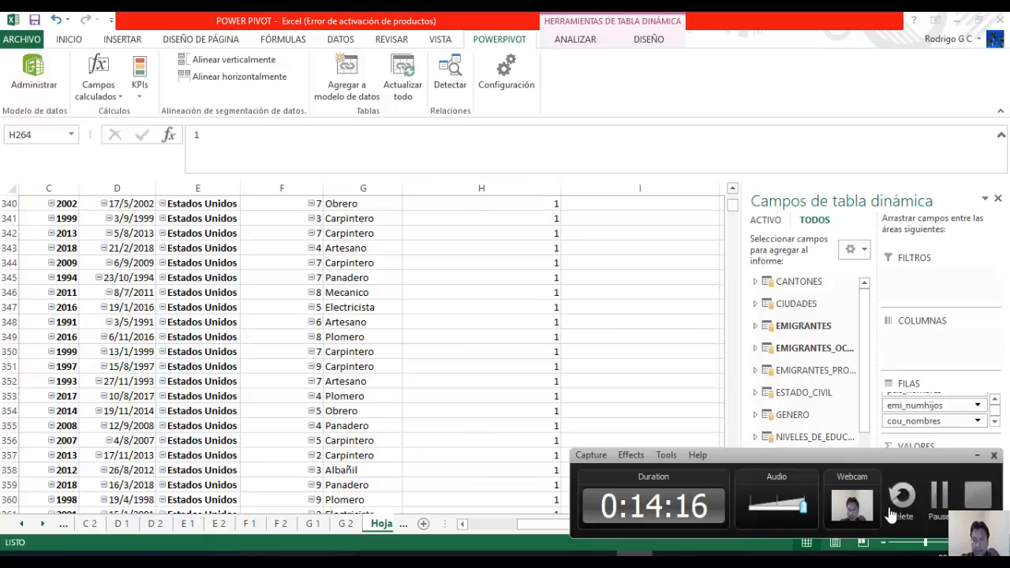
click(978, 495)
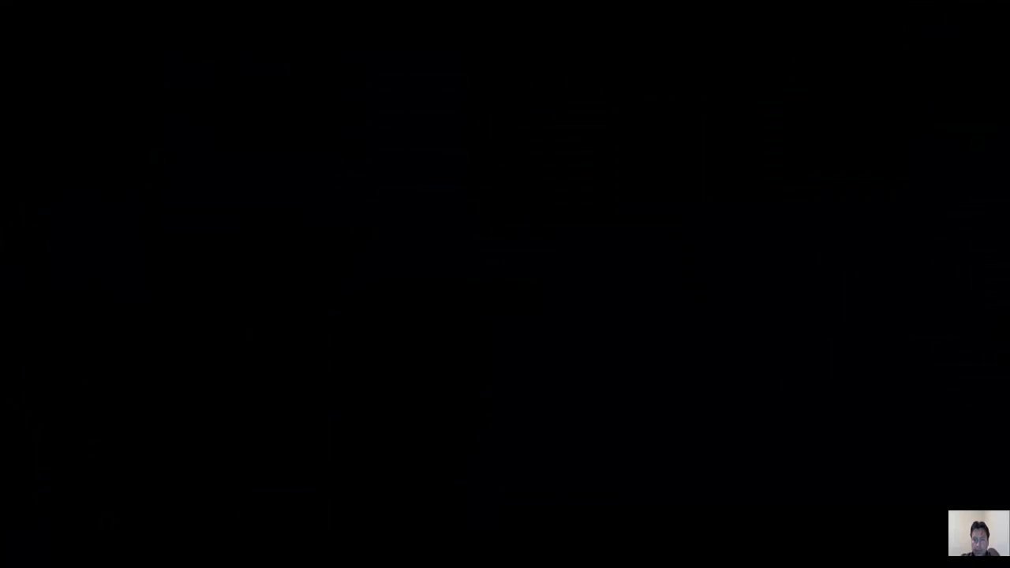